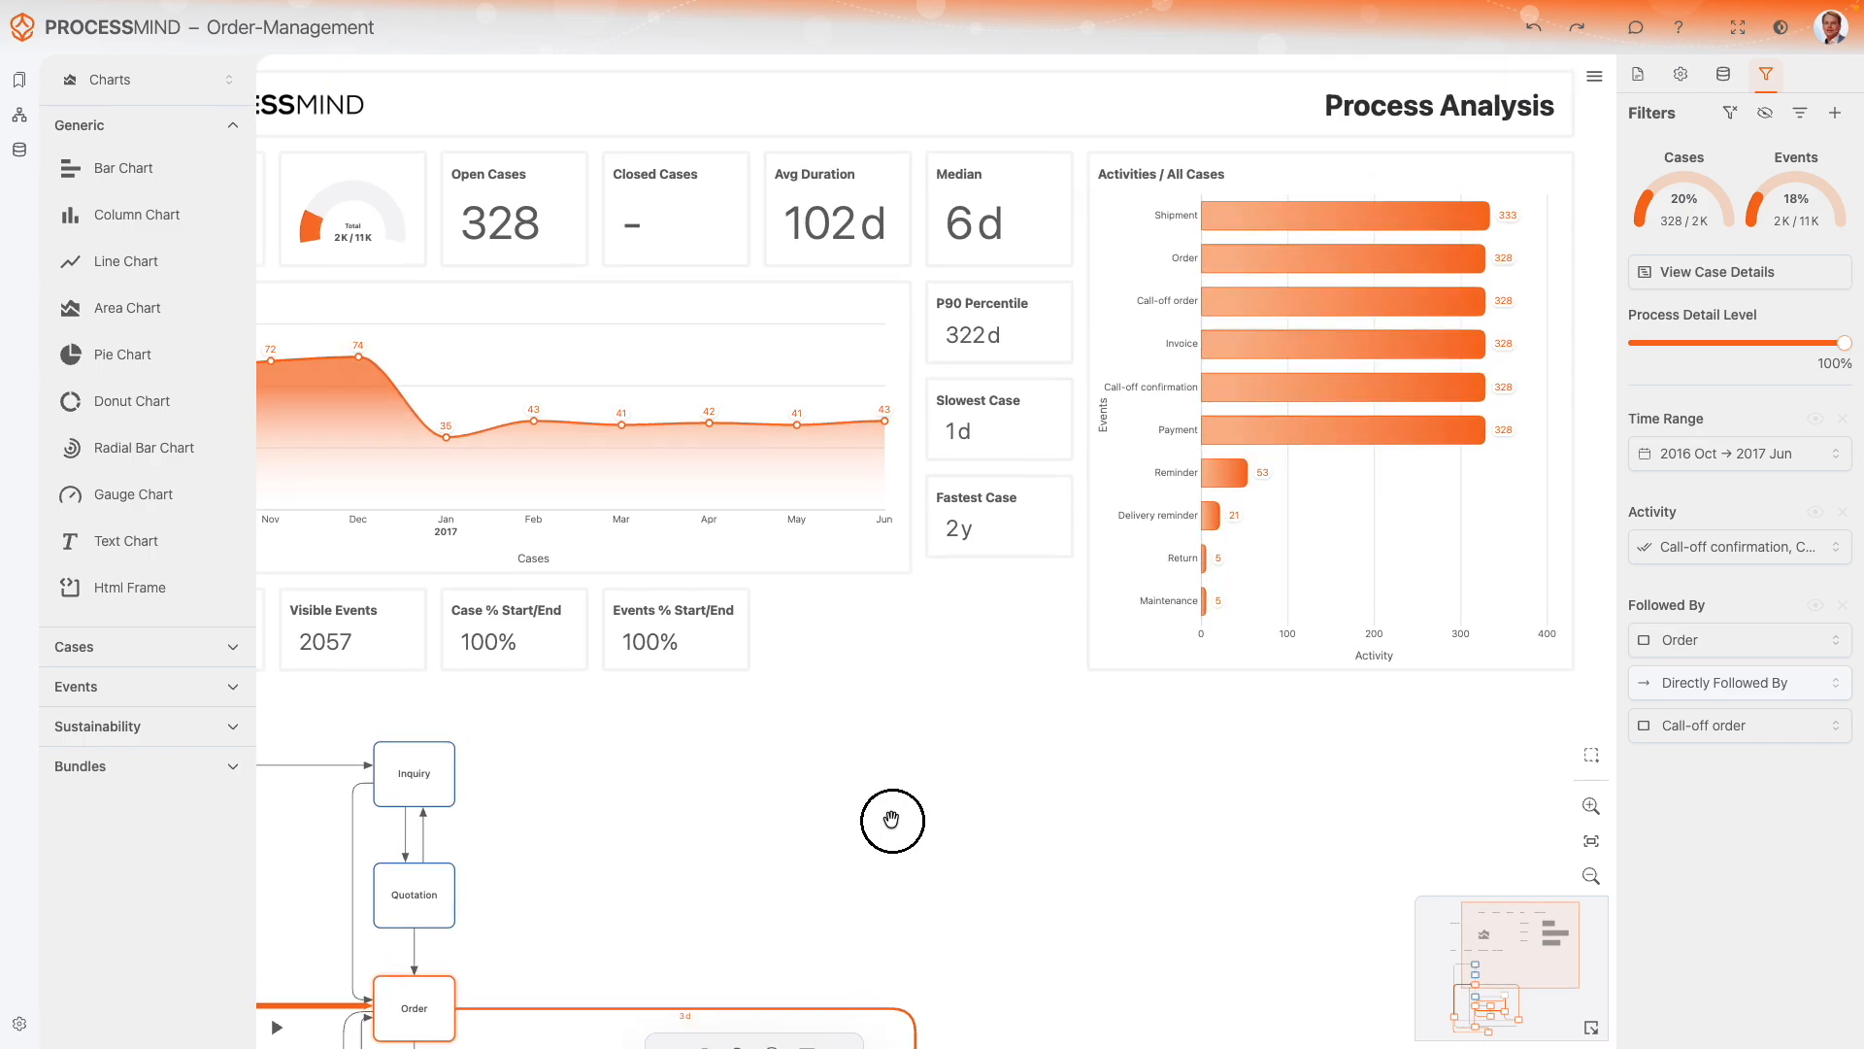
Add a Variation filter to the dashboard and open its list of process variations
scroll(882, 811, down, 3)
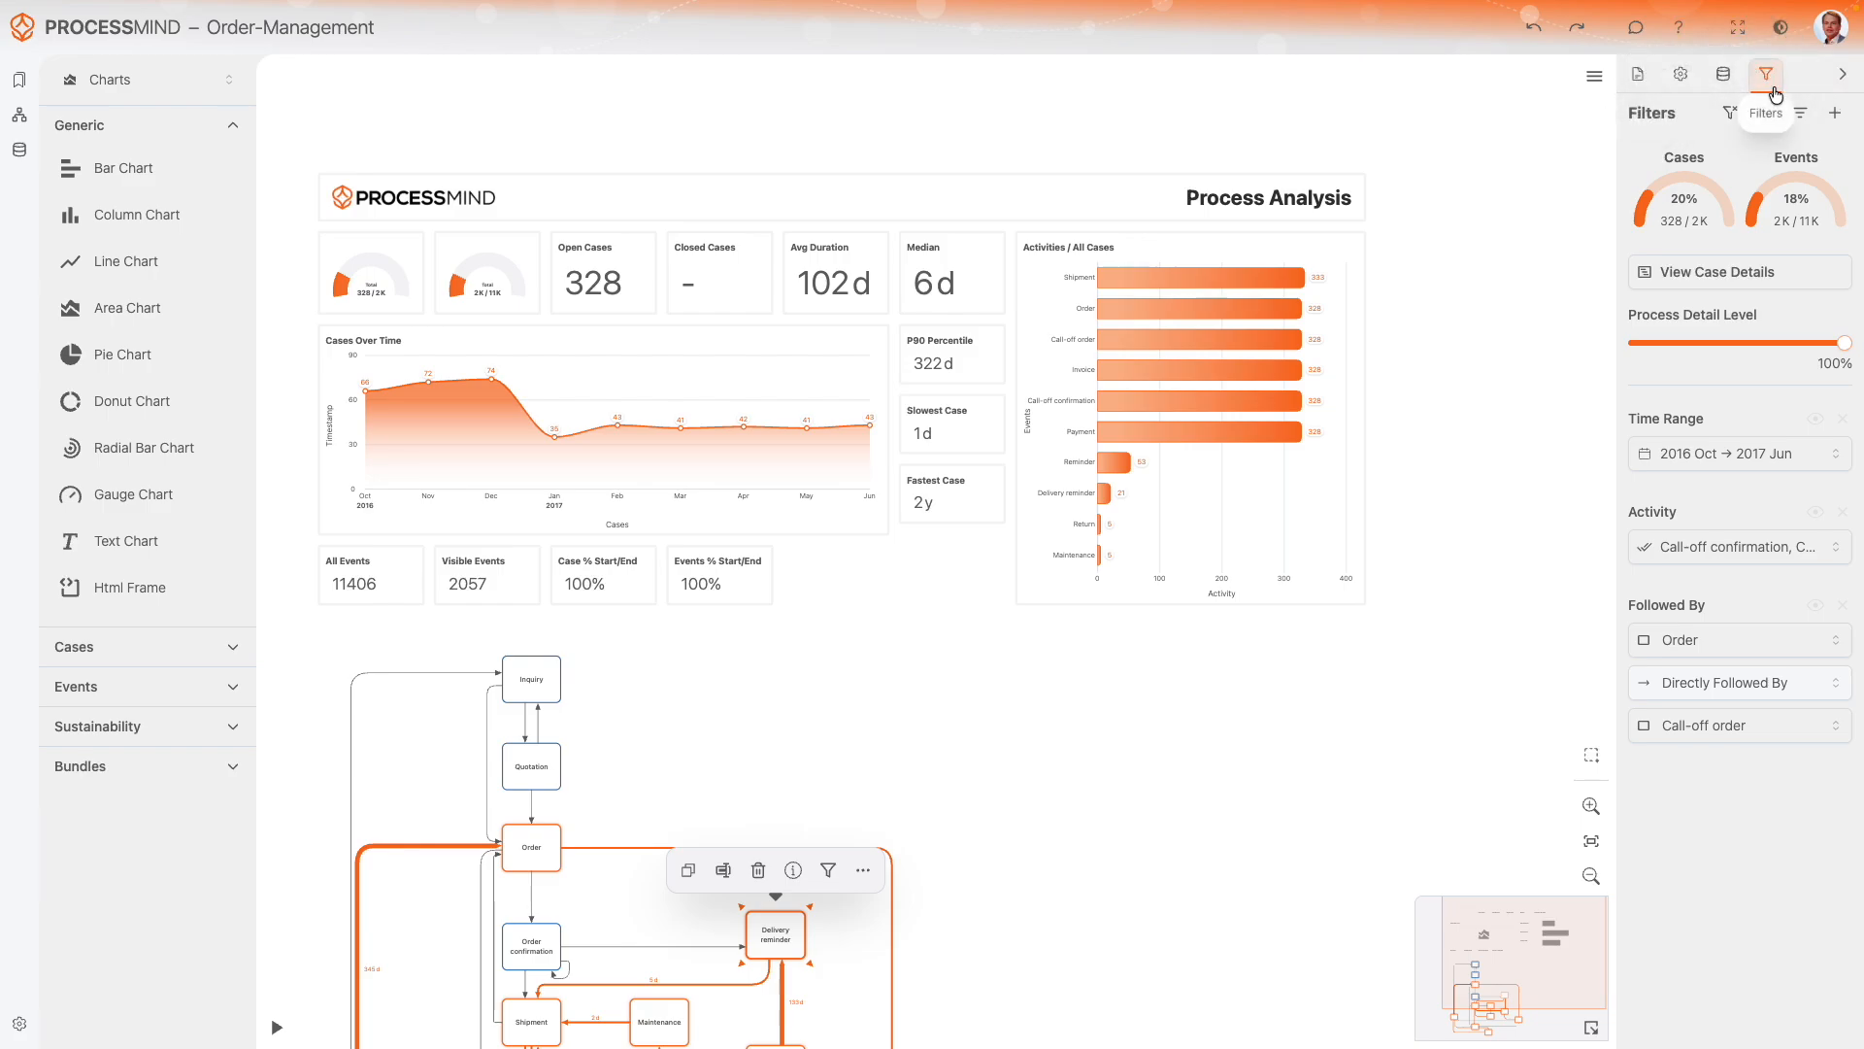
click(1836, 117)
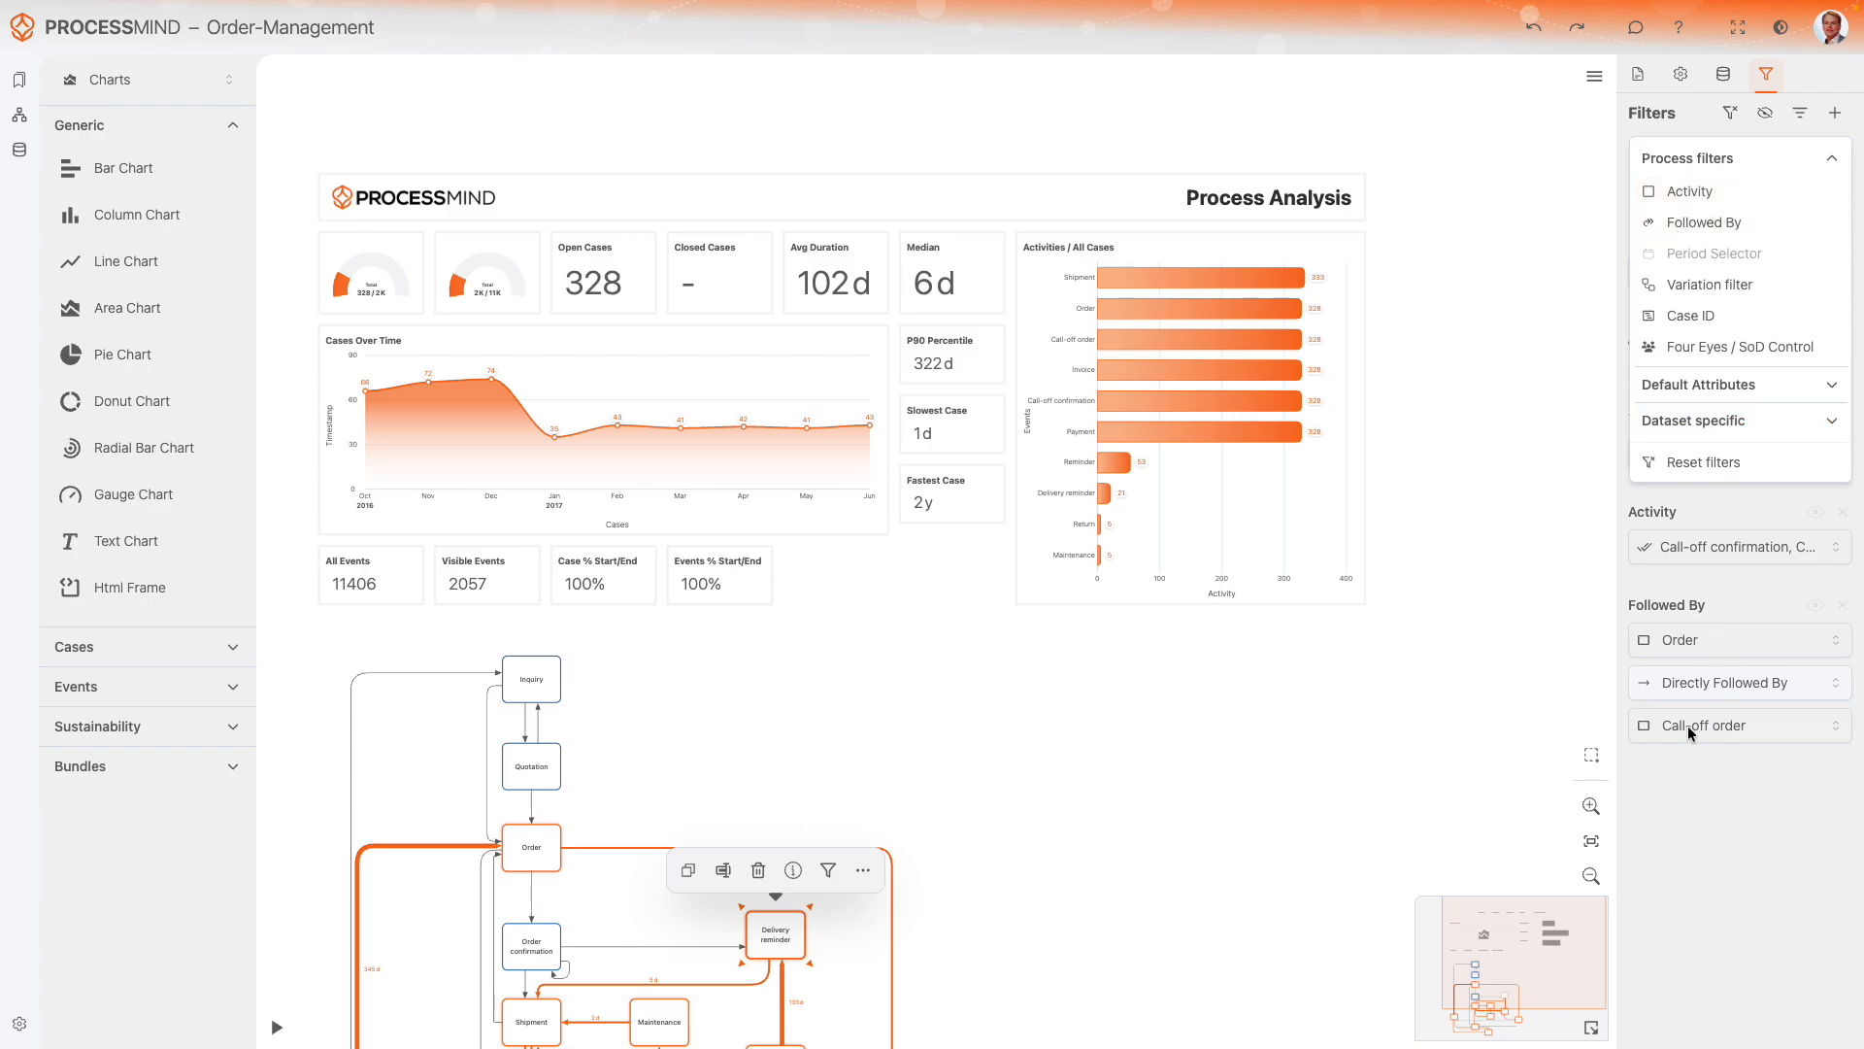
click(1706, 285)
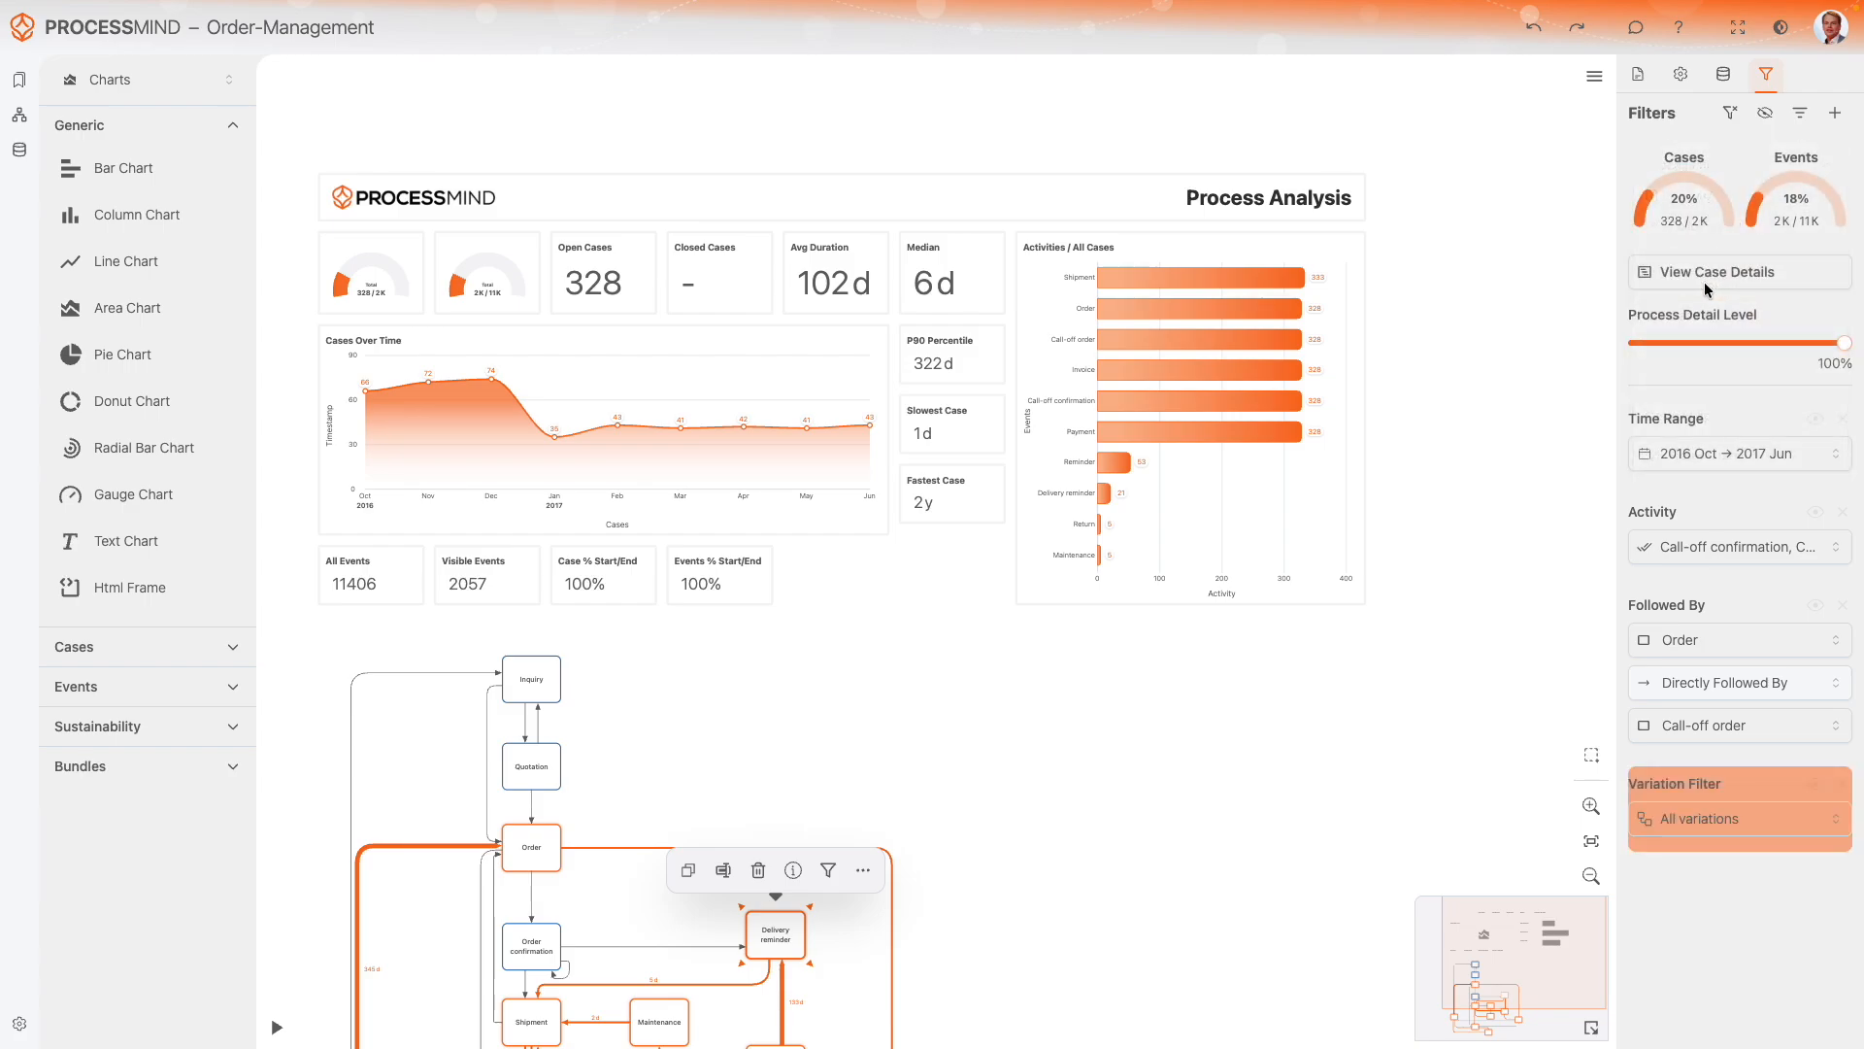
click(1698, 828)
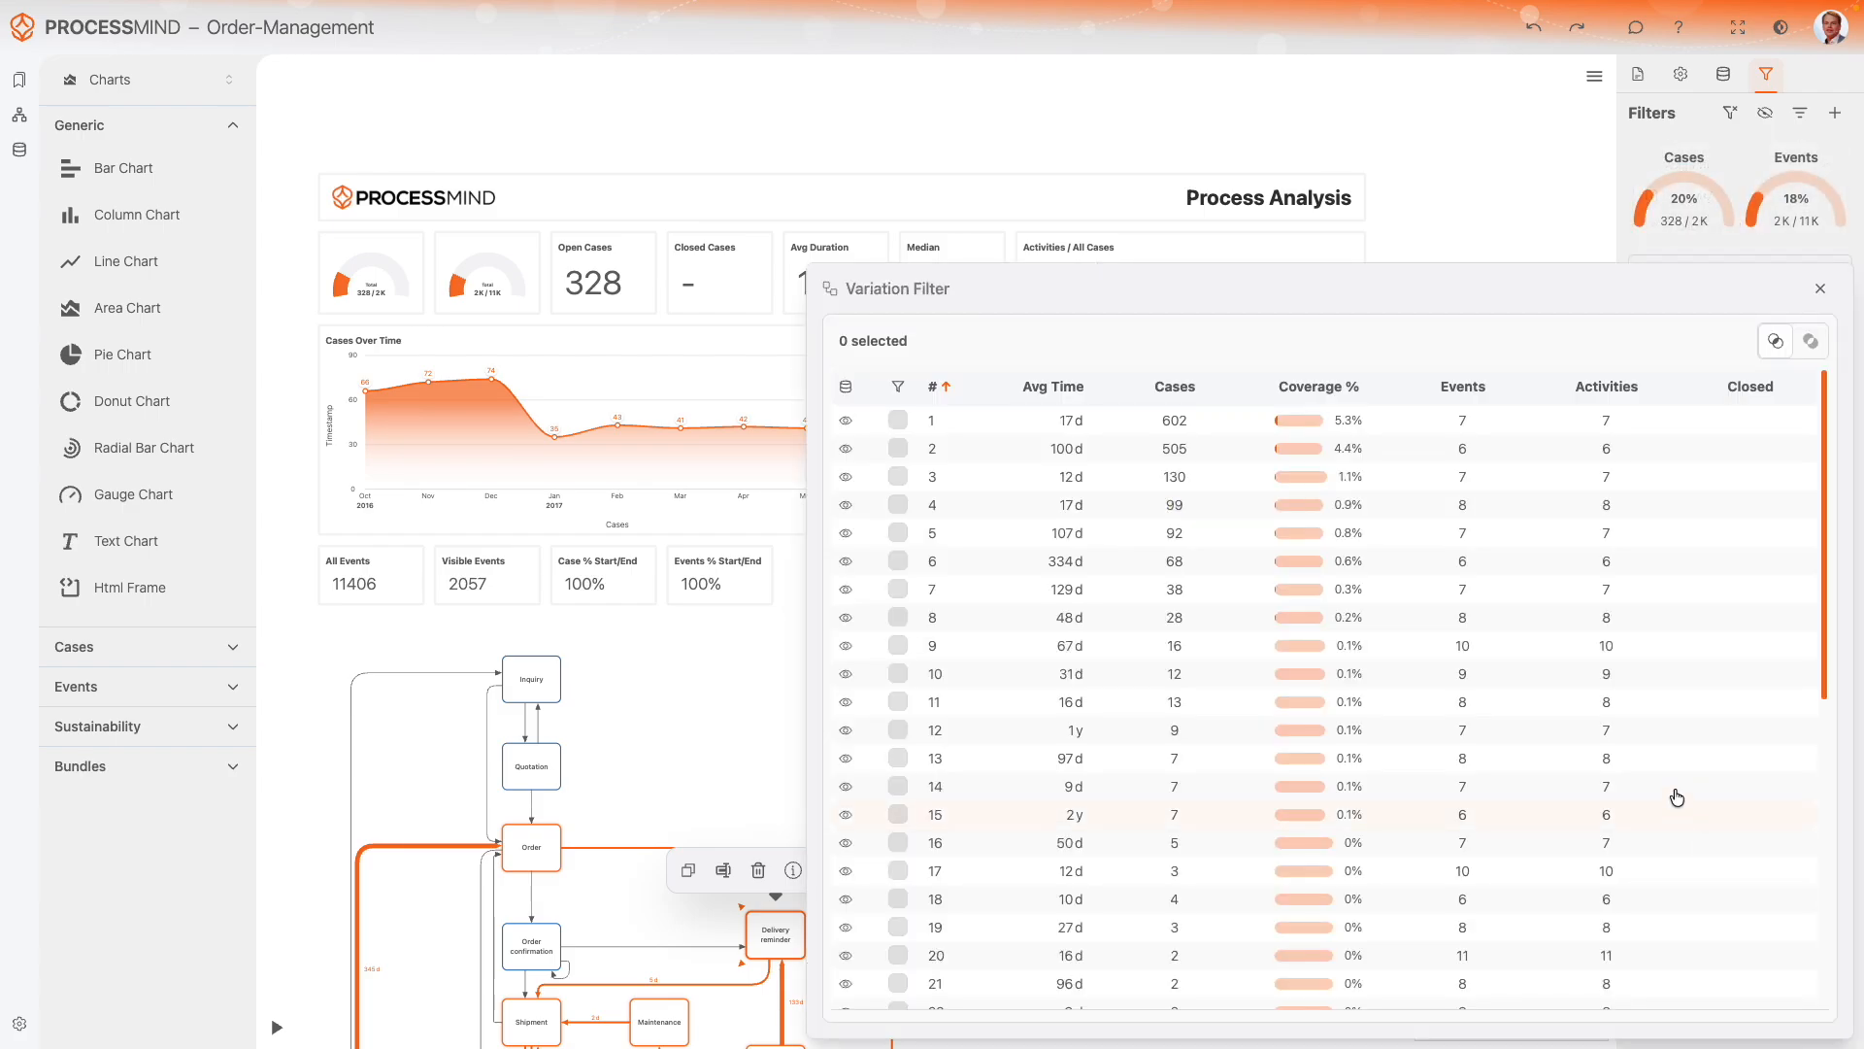
drag(1102, 288, 1078, 135)
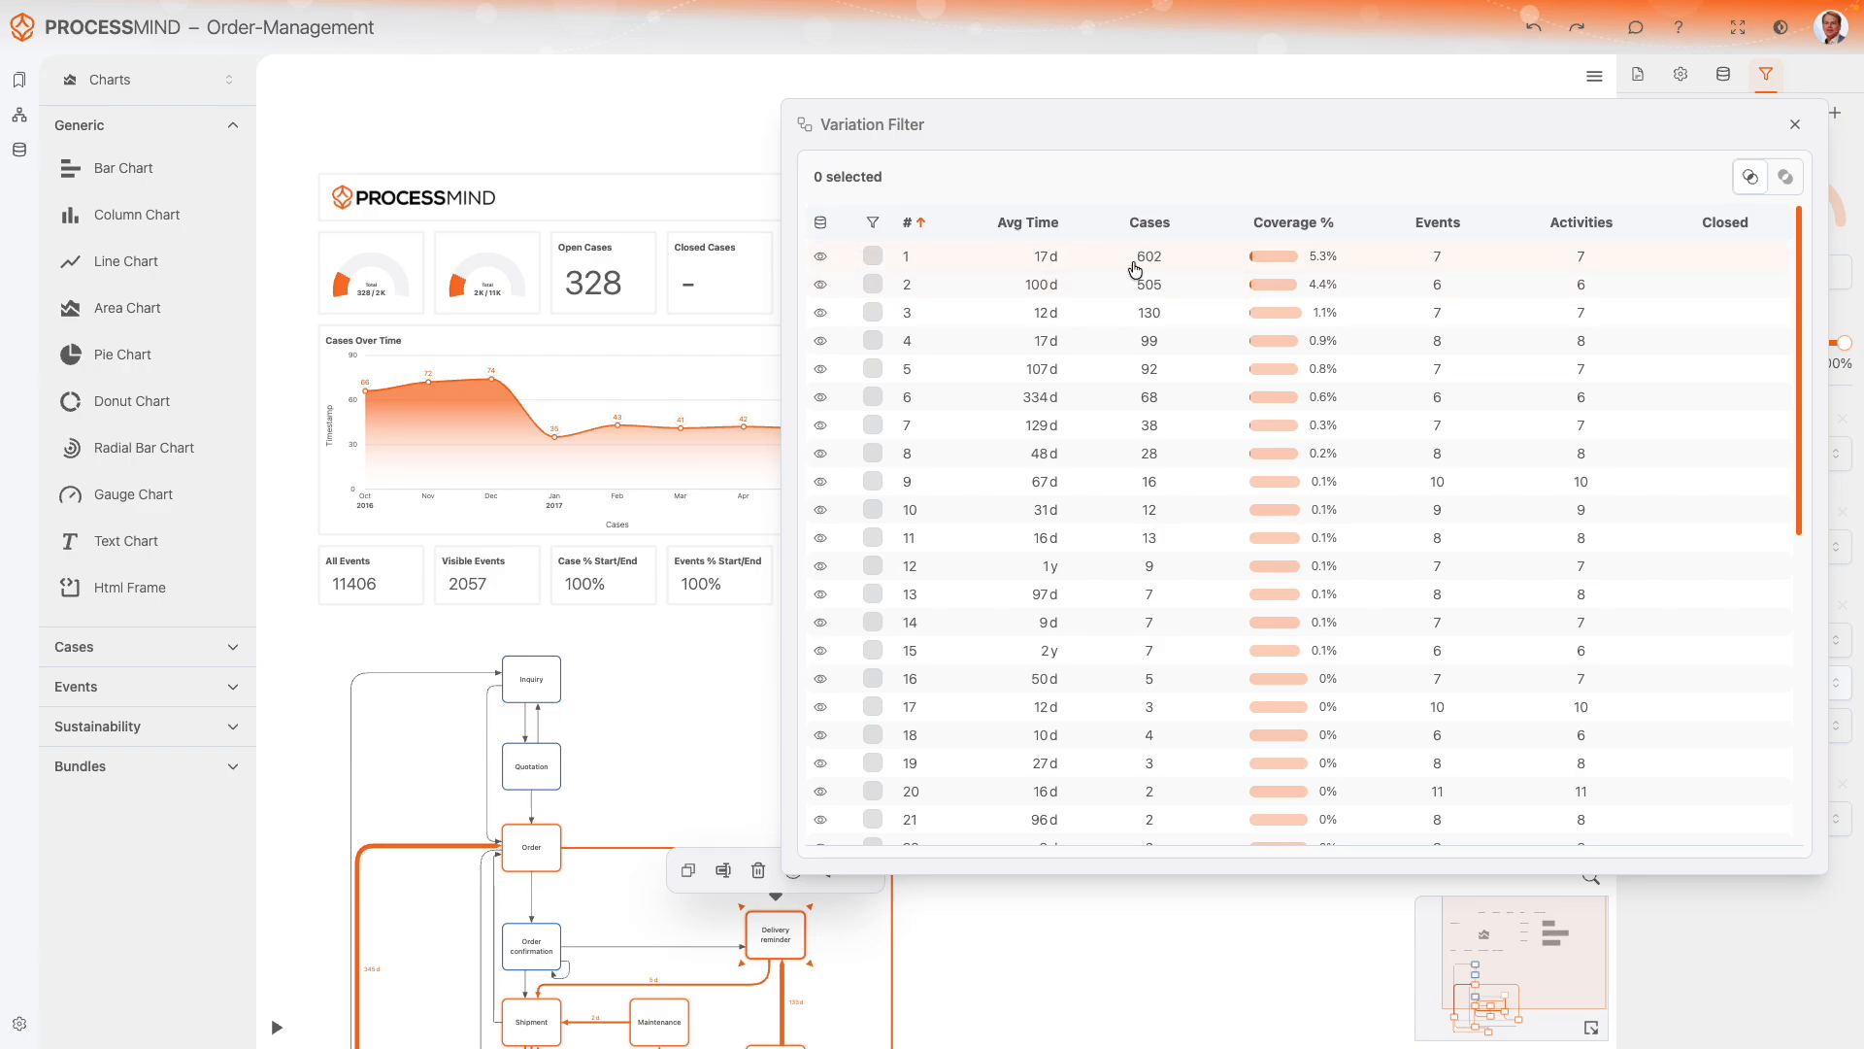
Select process variations 1 and 2 in the variation filter
mouse_move(1005, 262)
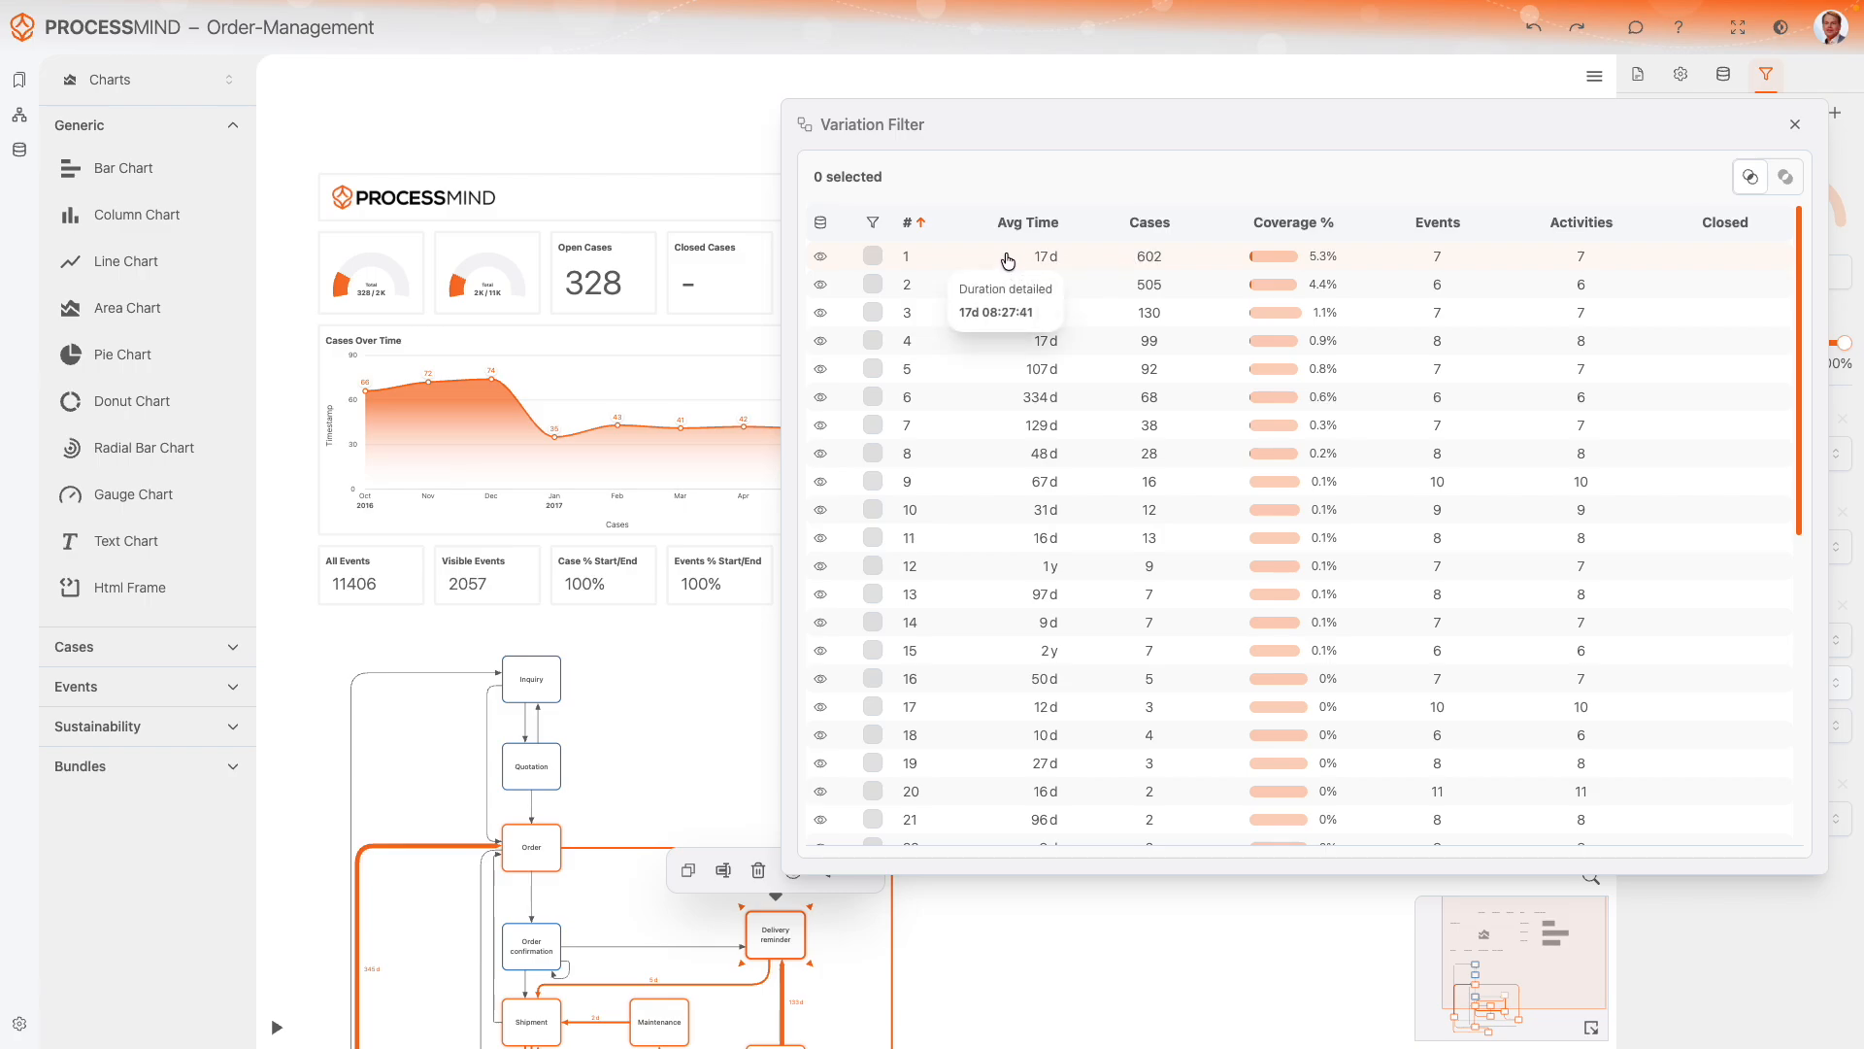
click(957, 263)
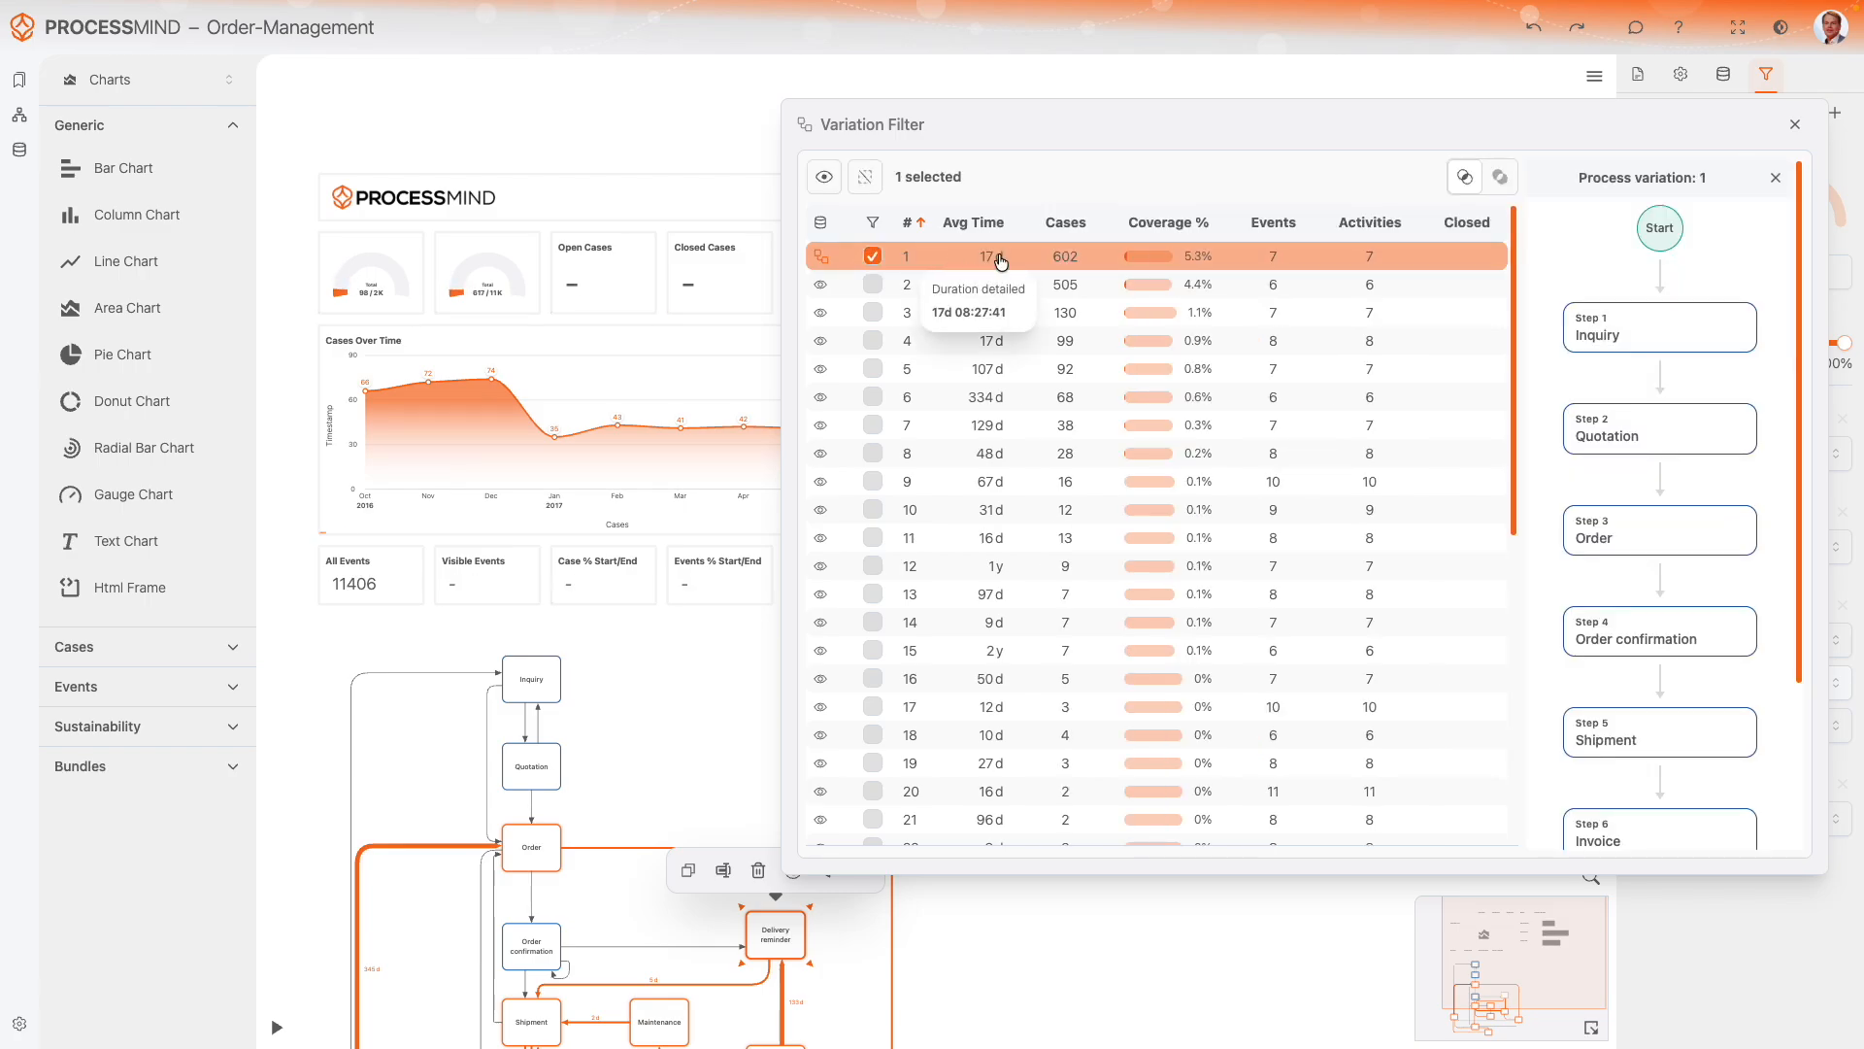
scroll(1644, 282, down, 3)
scroll(1645, 285, up, 3)
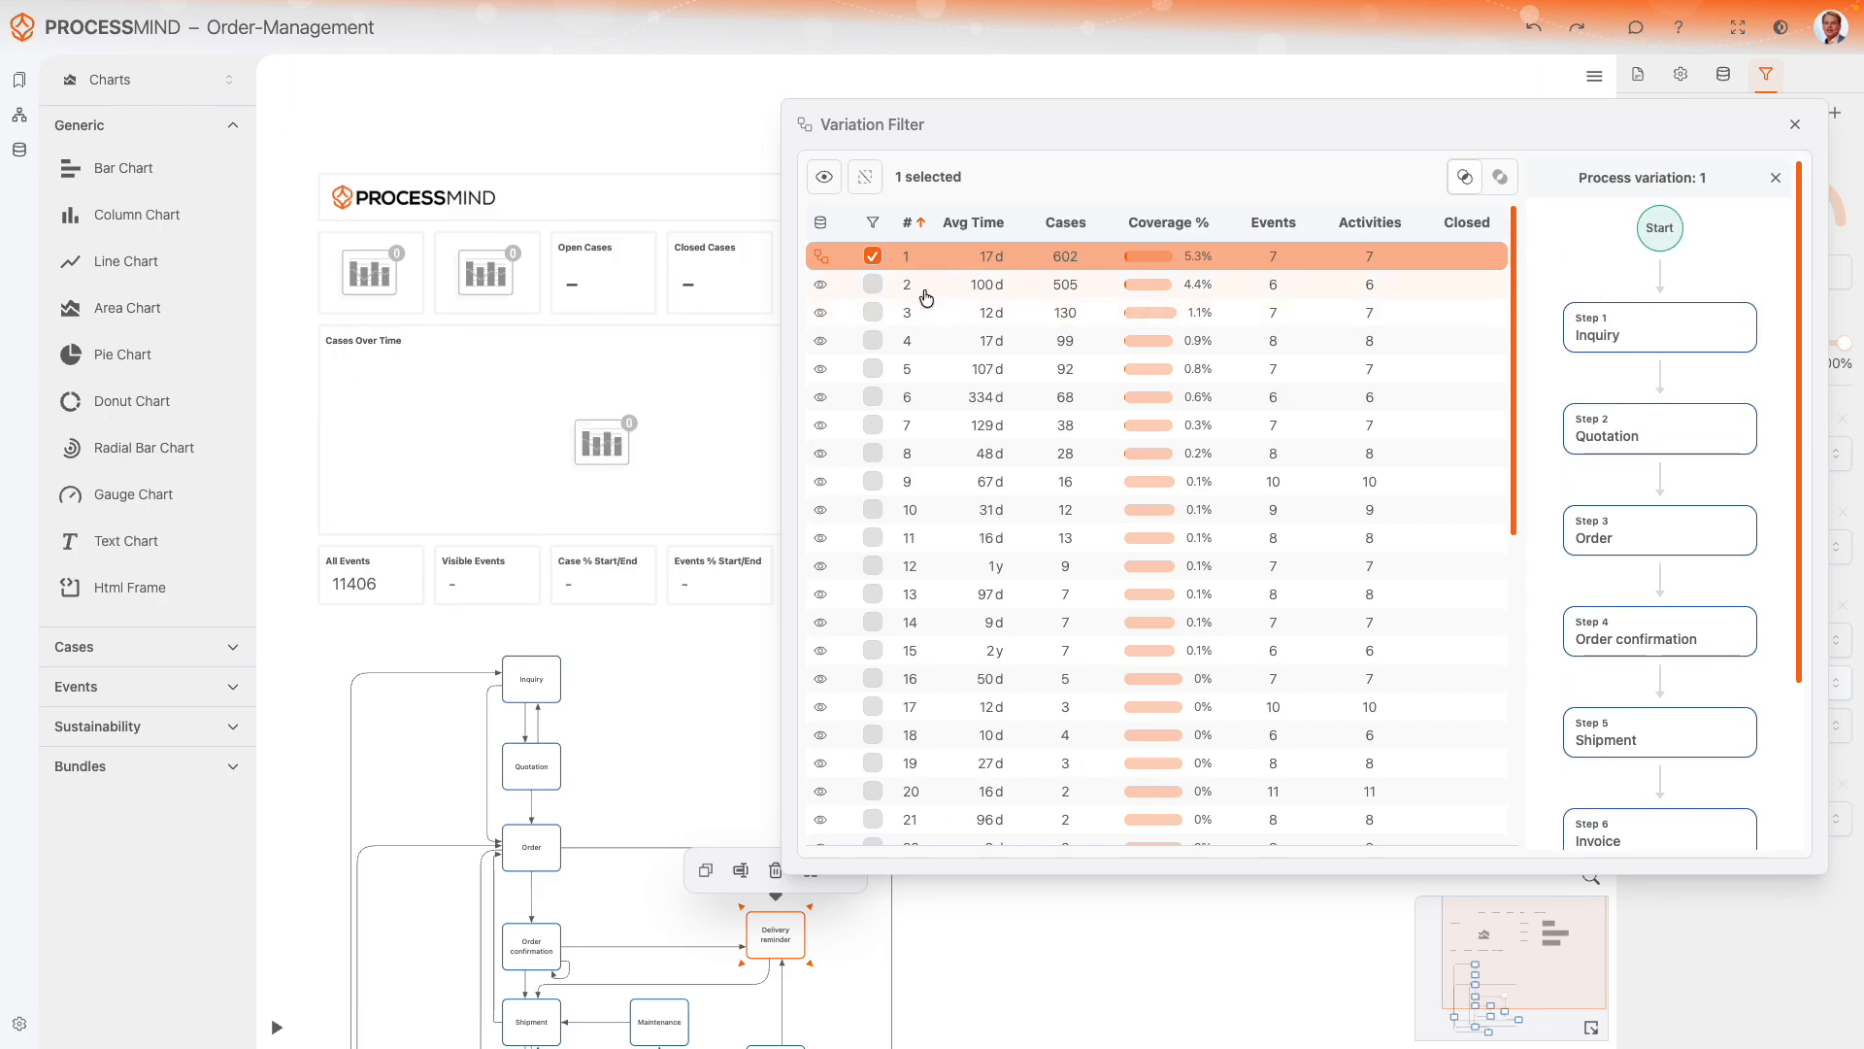
mouse_move(974, 267)
click(976, 284)
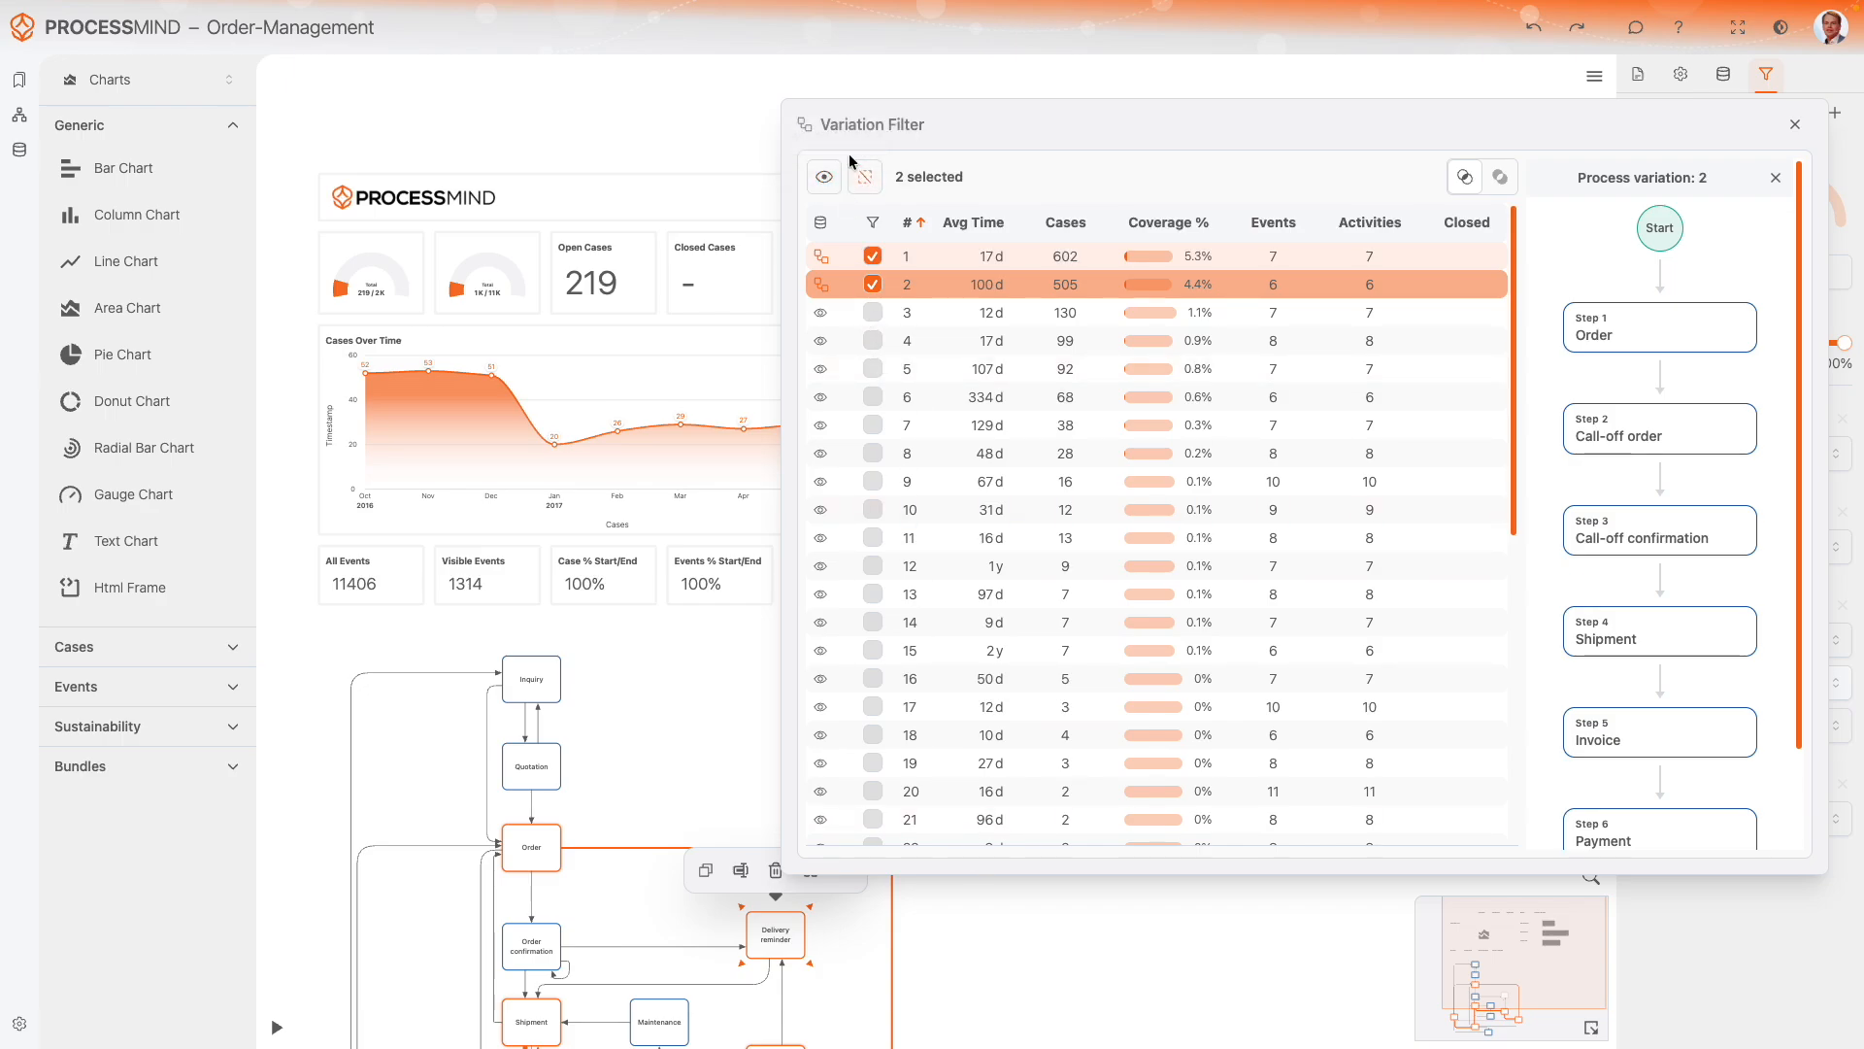
Hide the selected variations and show them again, clear the selection, and close the variation filter
click(825, 179)
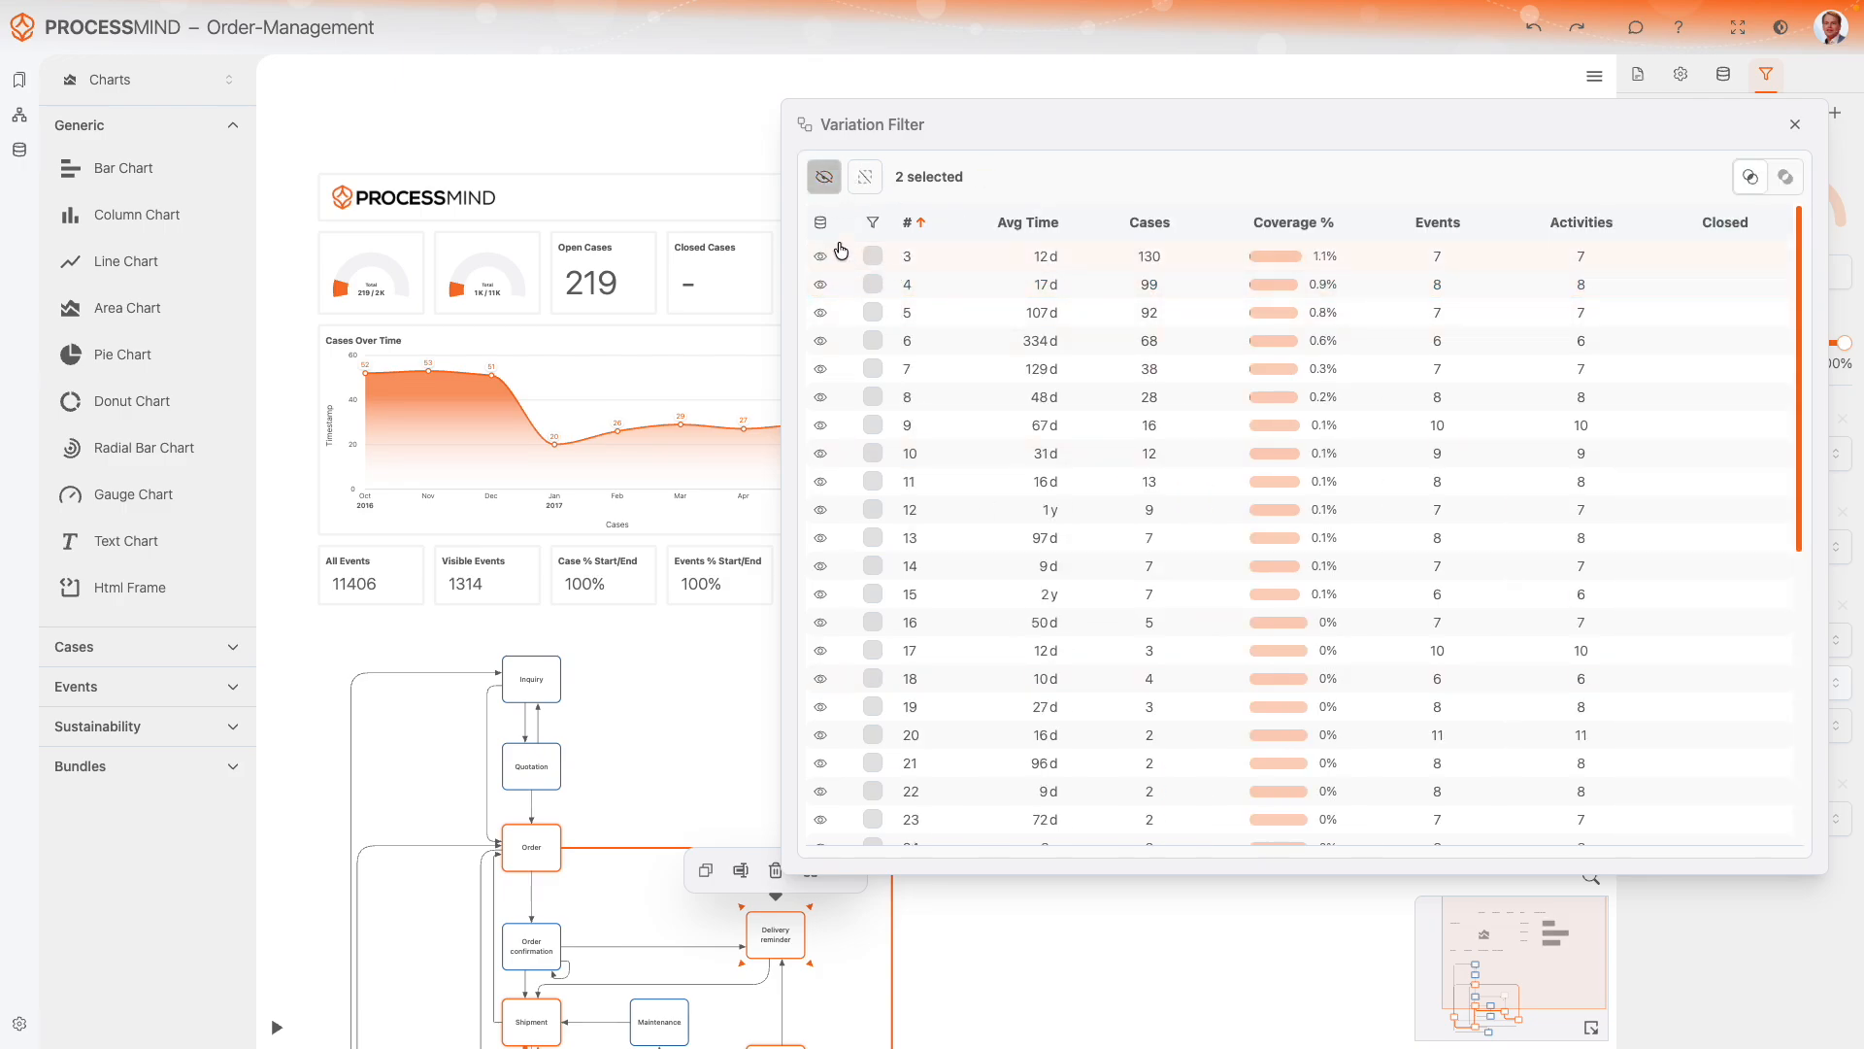
click(836, 182)
click(866, 183)
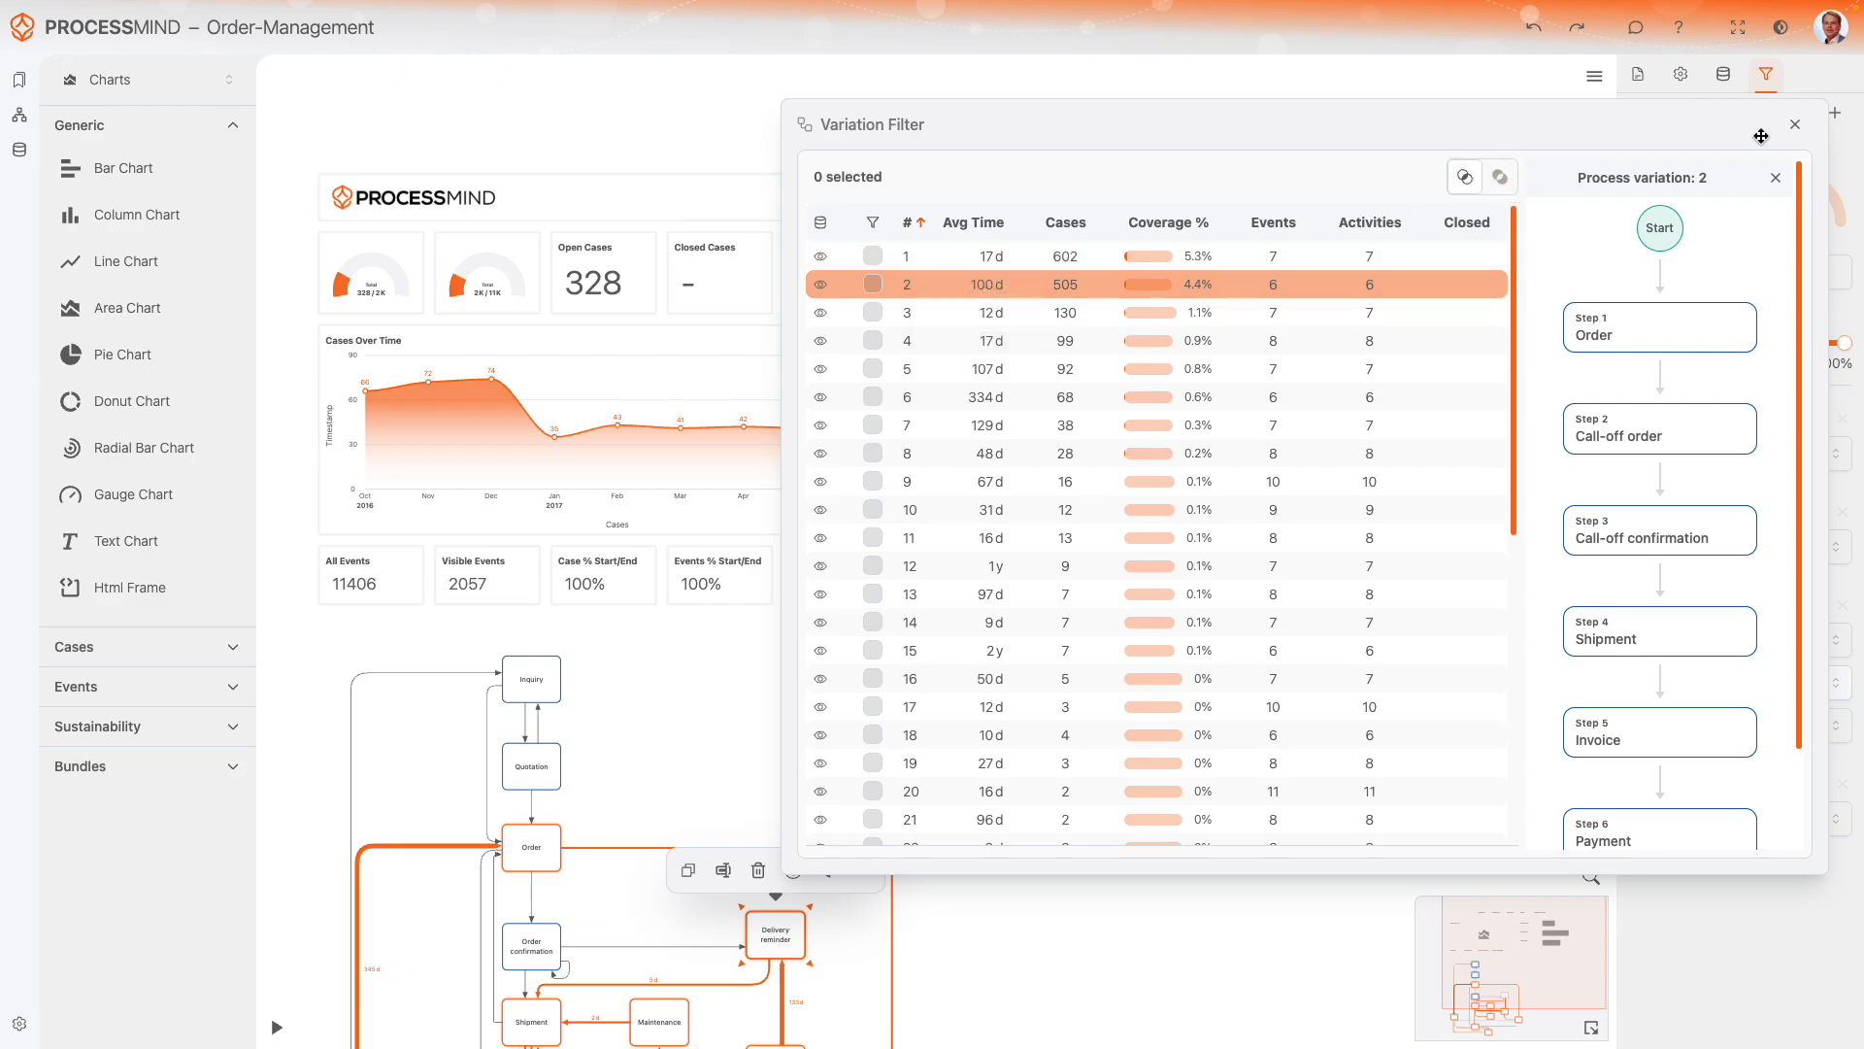
click(1794, 124)
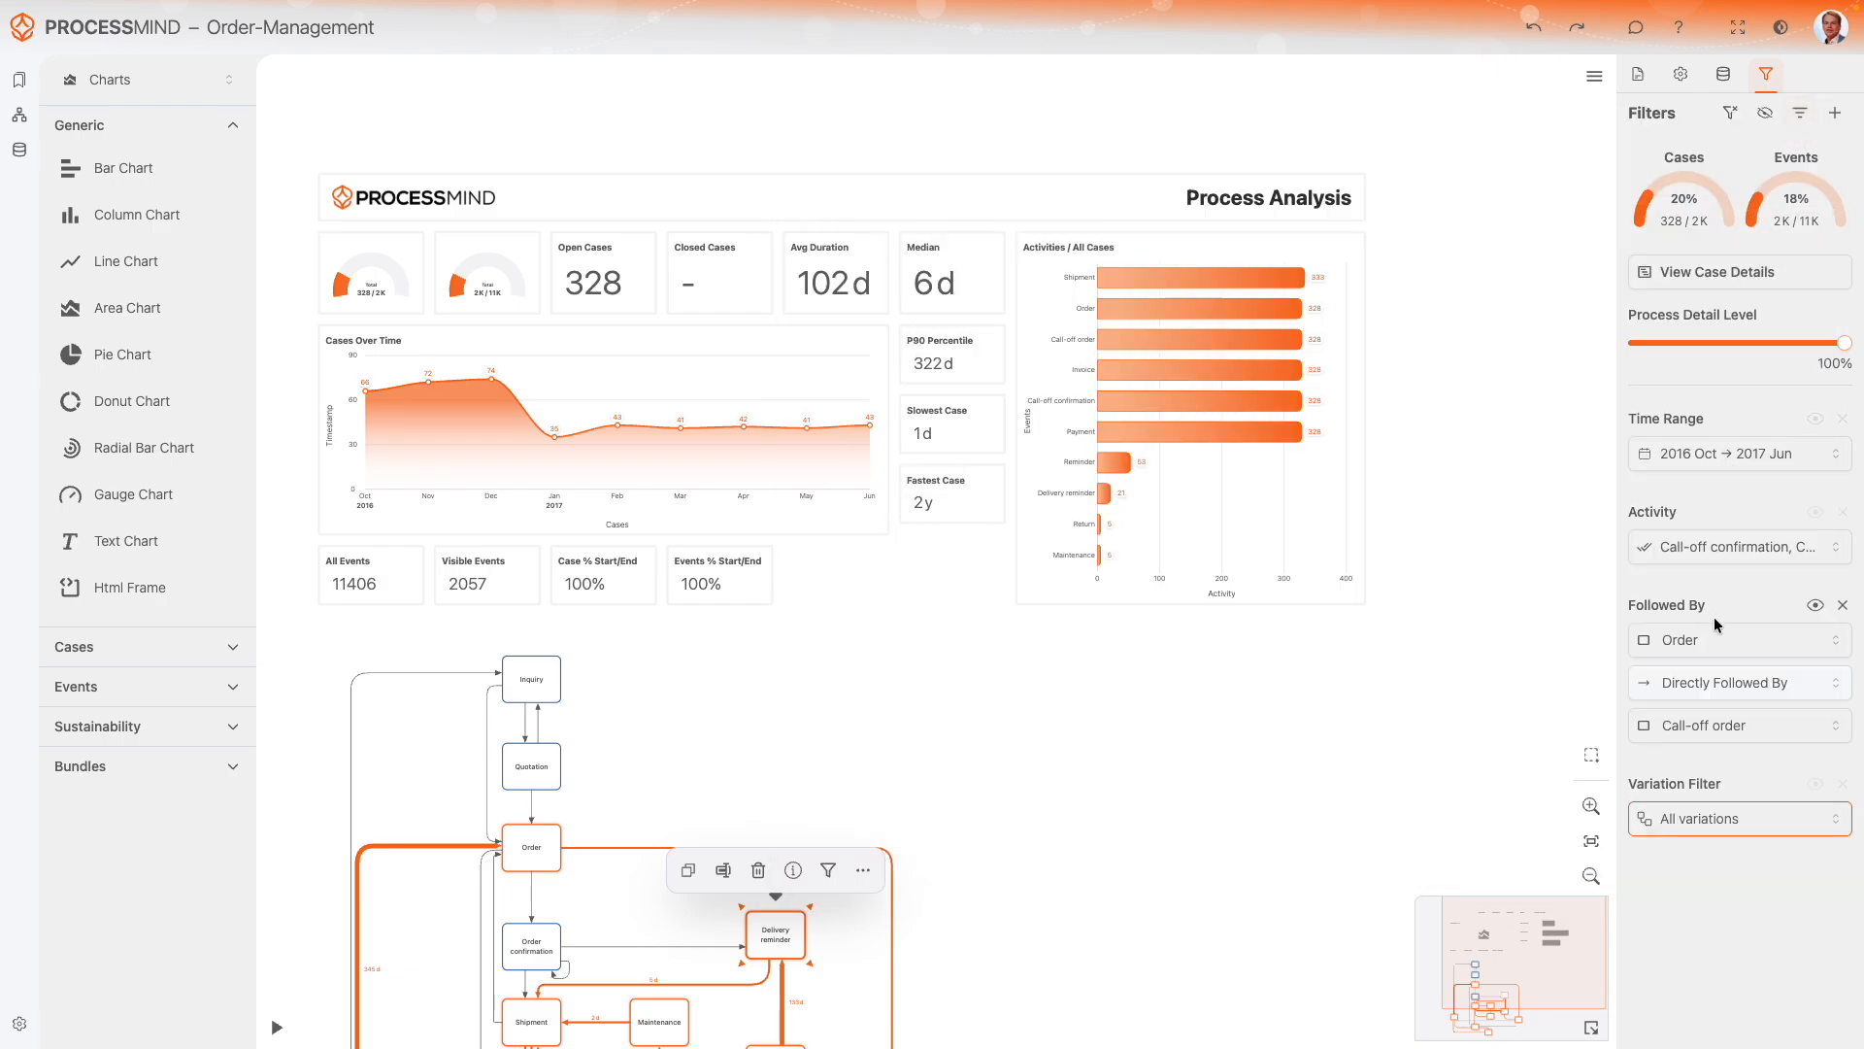
Search the existing Activity filter for "IN" and add Delivery reminder, keeping the mode Cases with all selected activities
click(1701, 551)
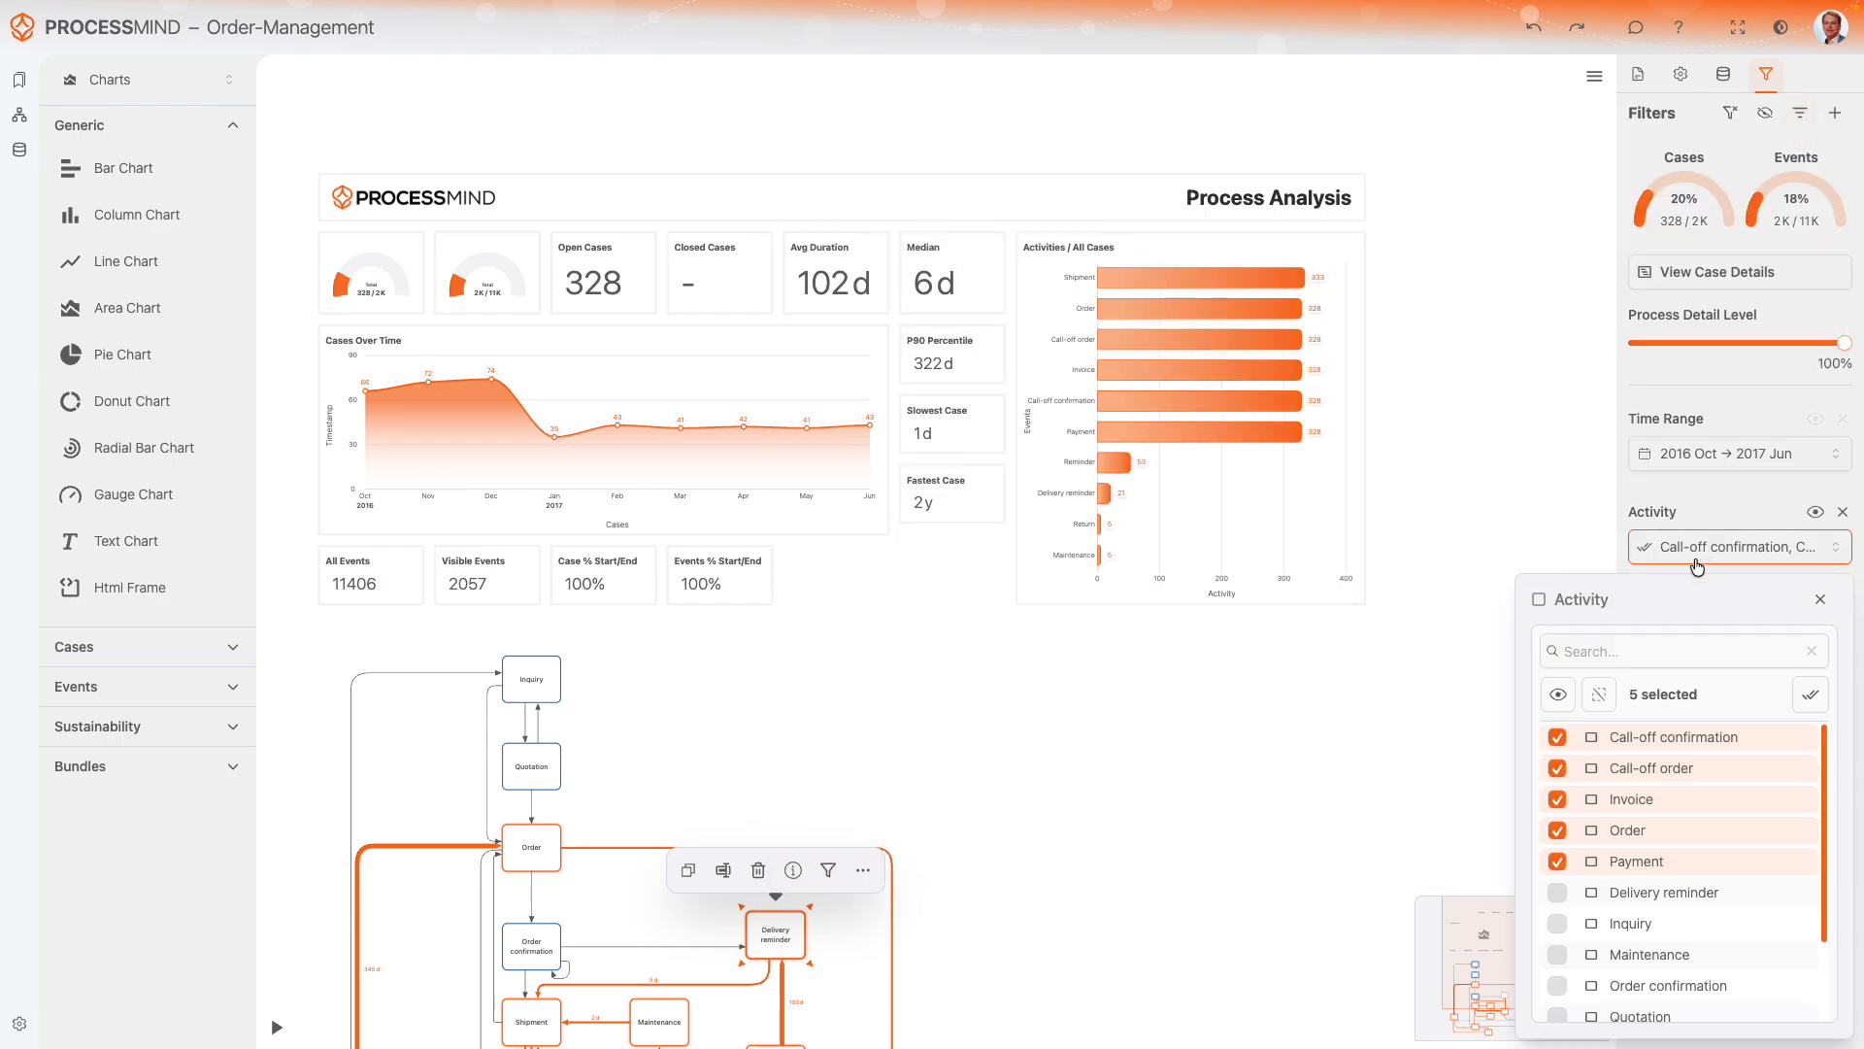
drag(1665, 596, 1203, 300)
click(1170, 356)
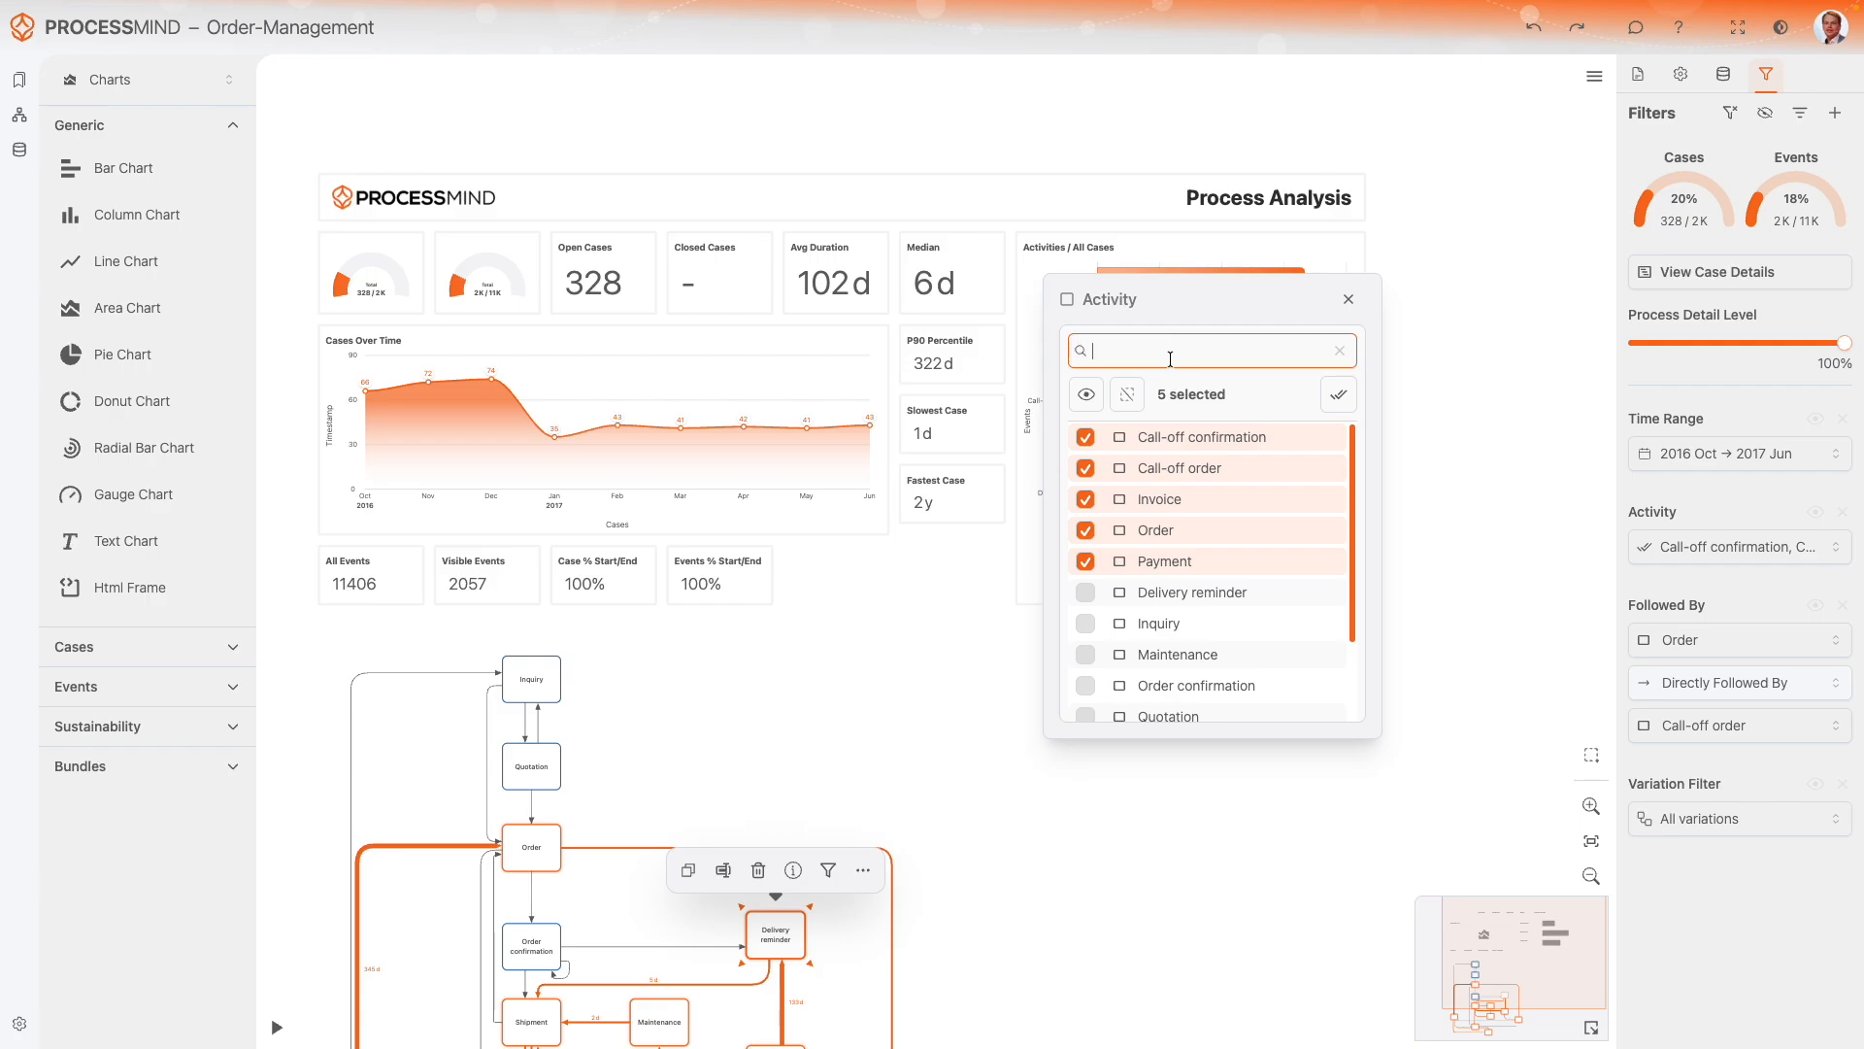
text(IN)
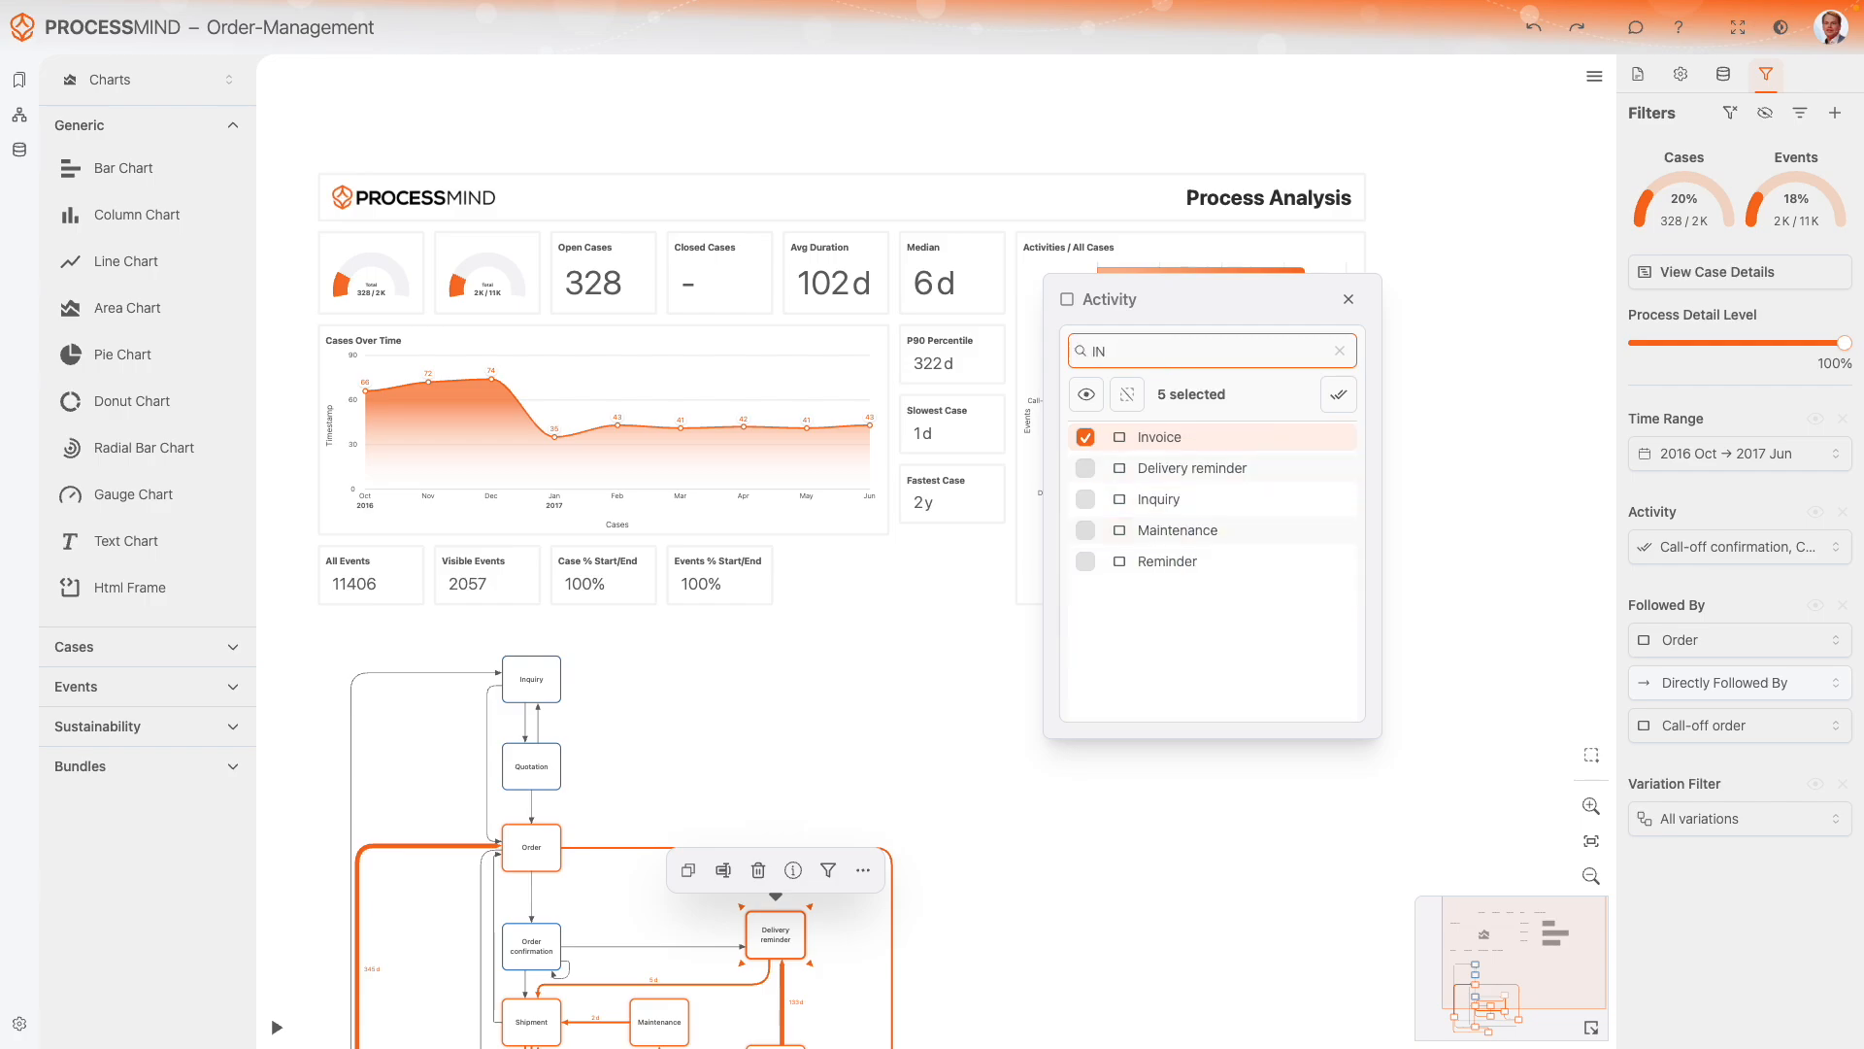
click(1081, 471)
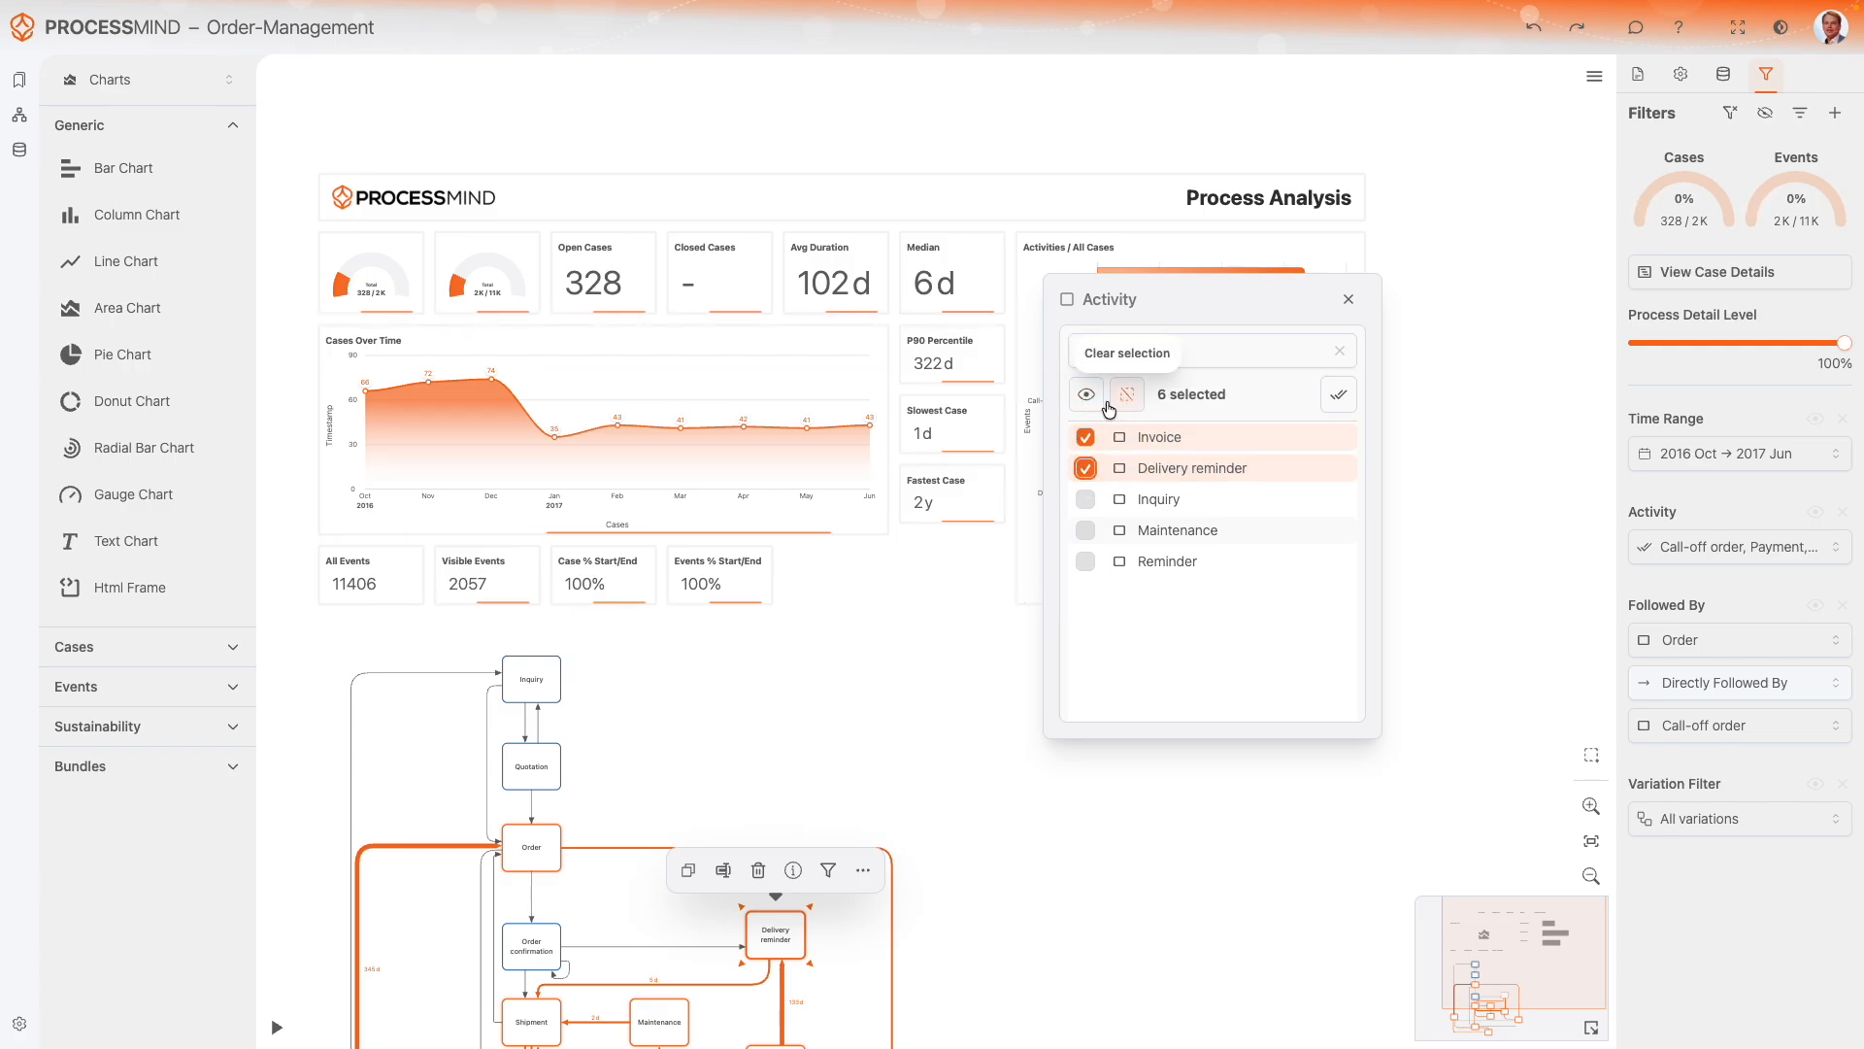
click(1340, 402)
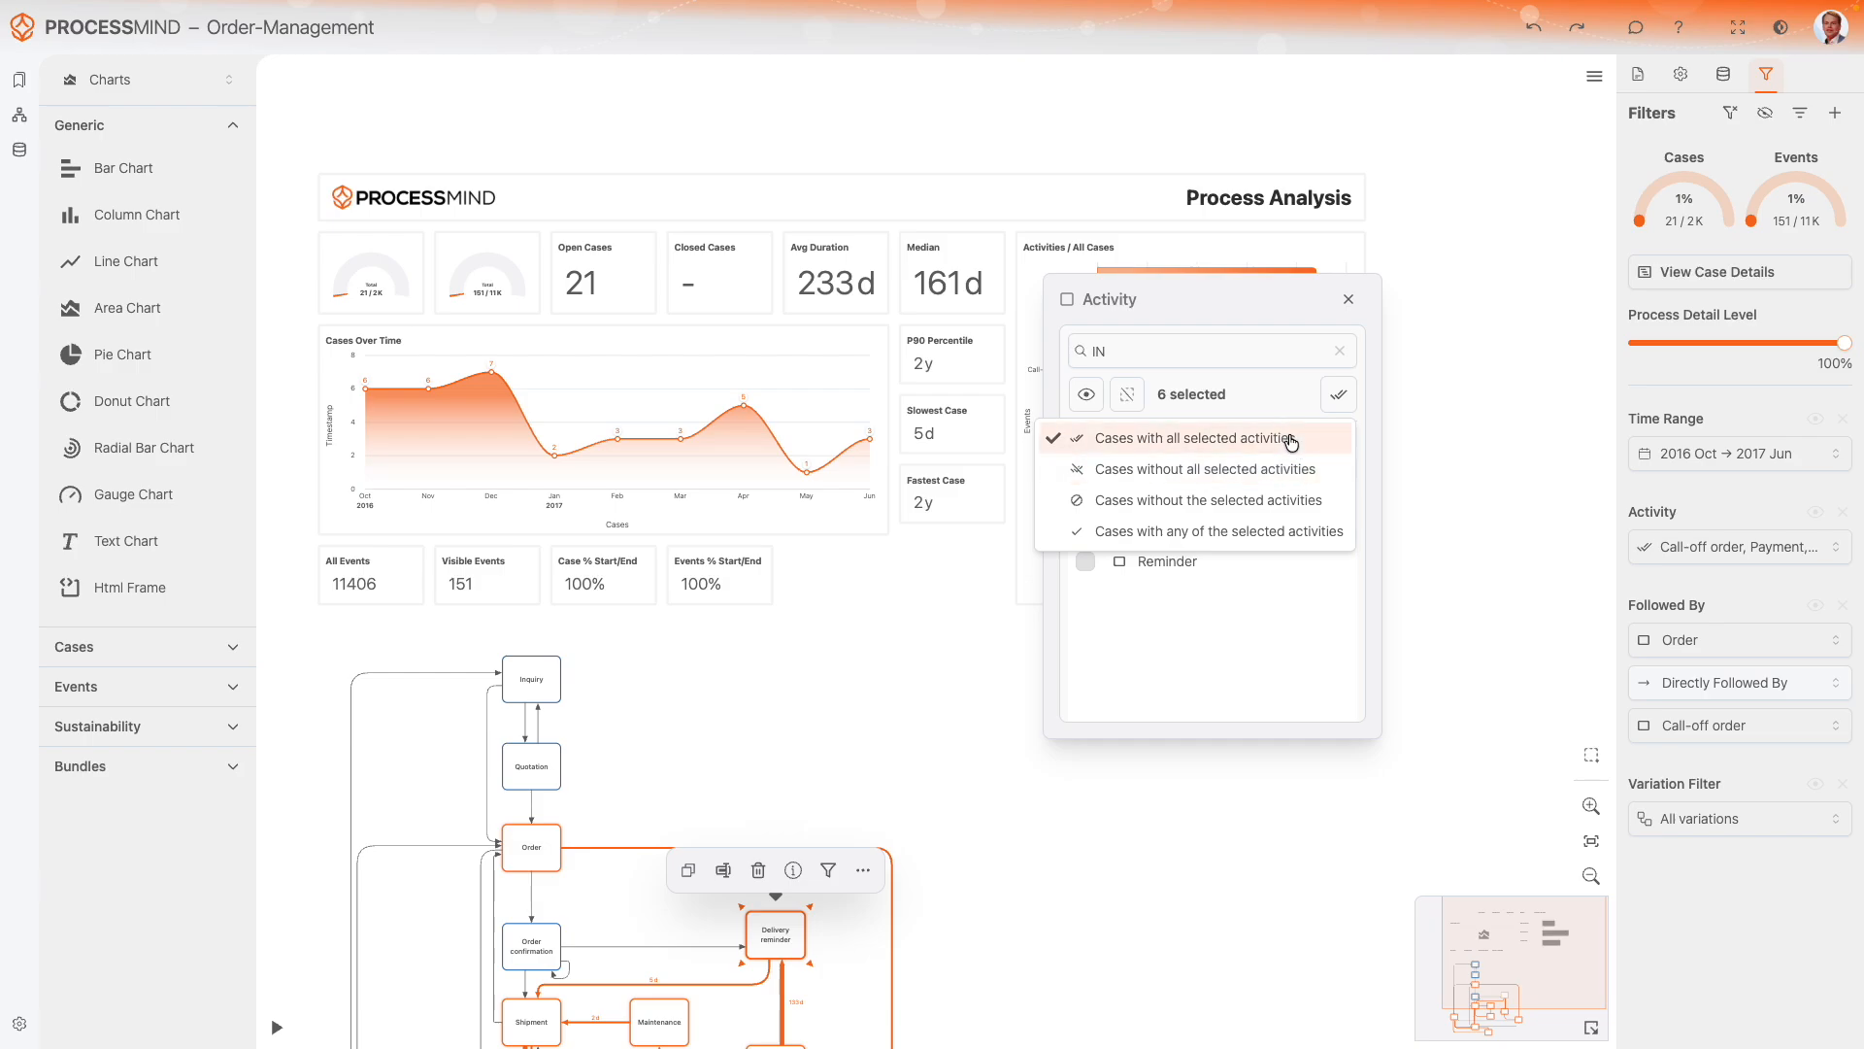
click(1348, 302)
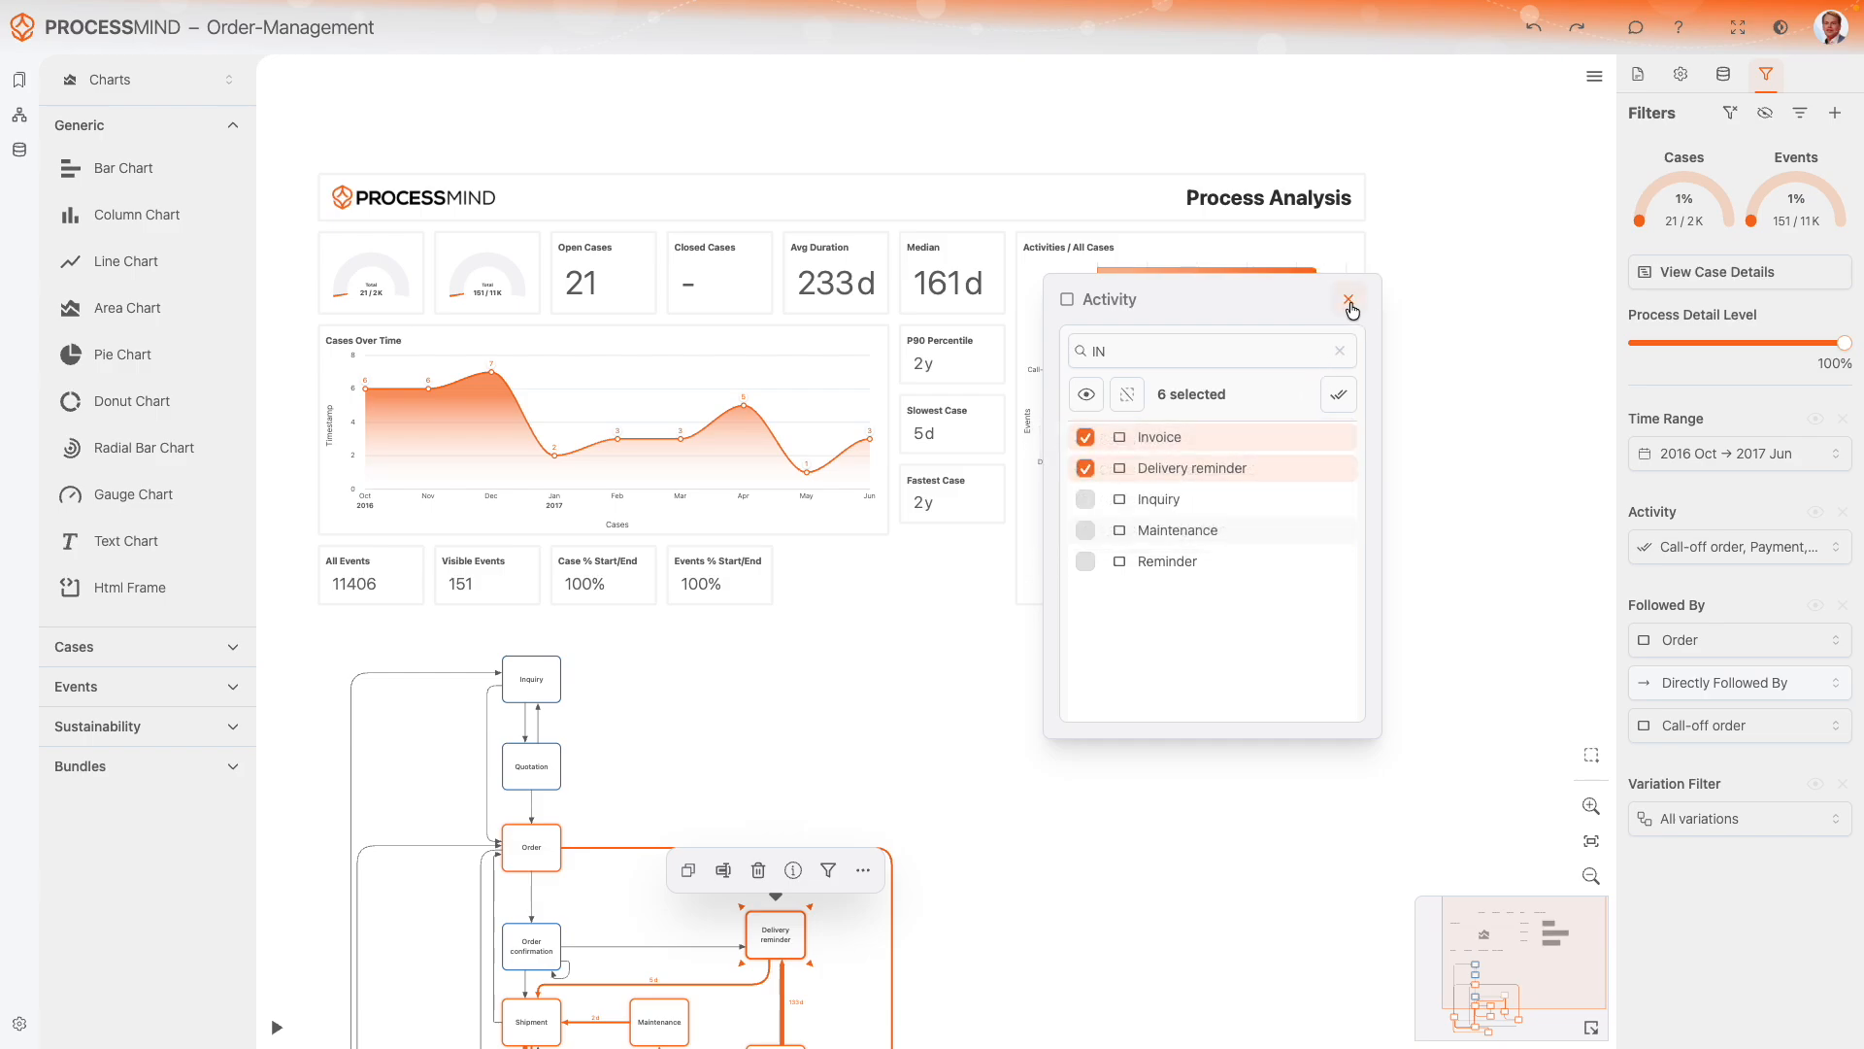
Add a Four Eyes / SoD Control filter and open its activity selection
click(1834, 112)
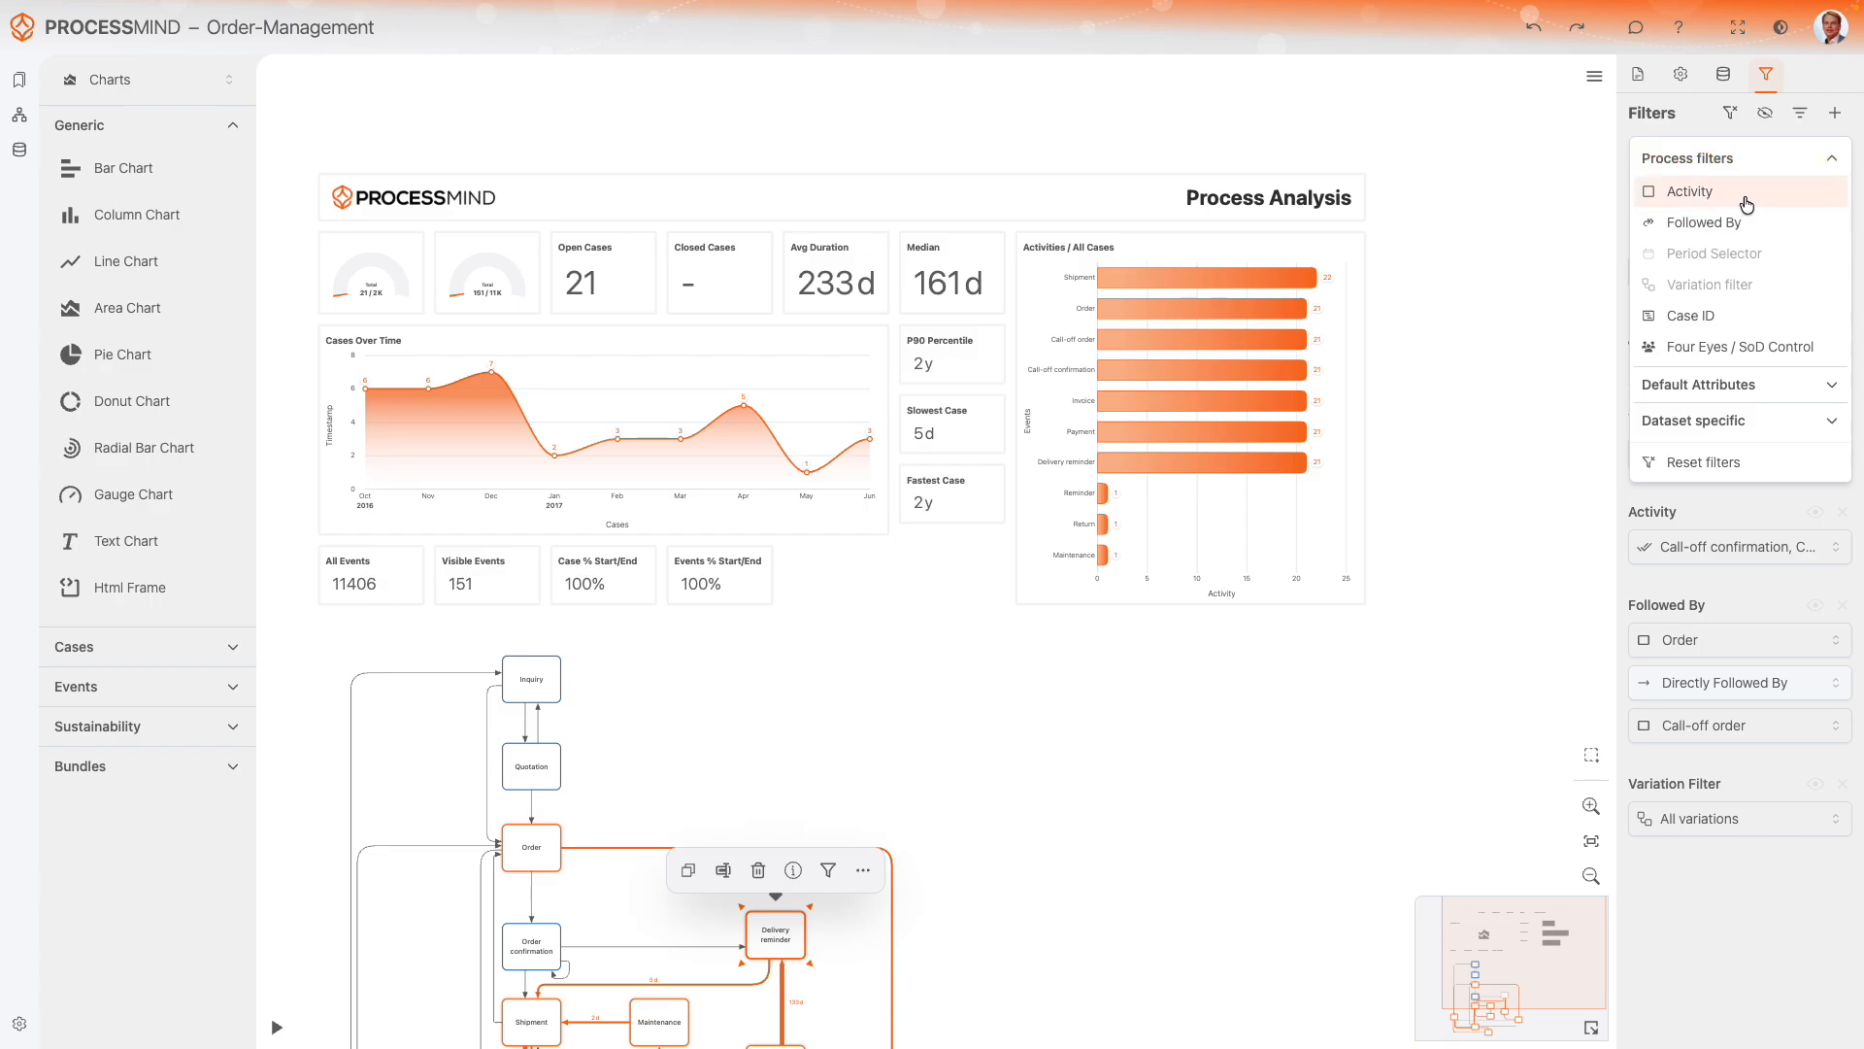
click(1728, 350)
click(1710, 917)
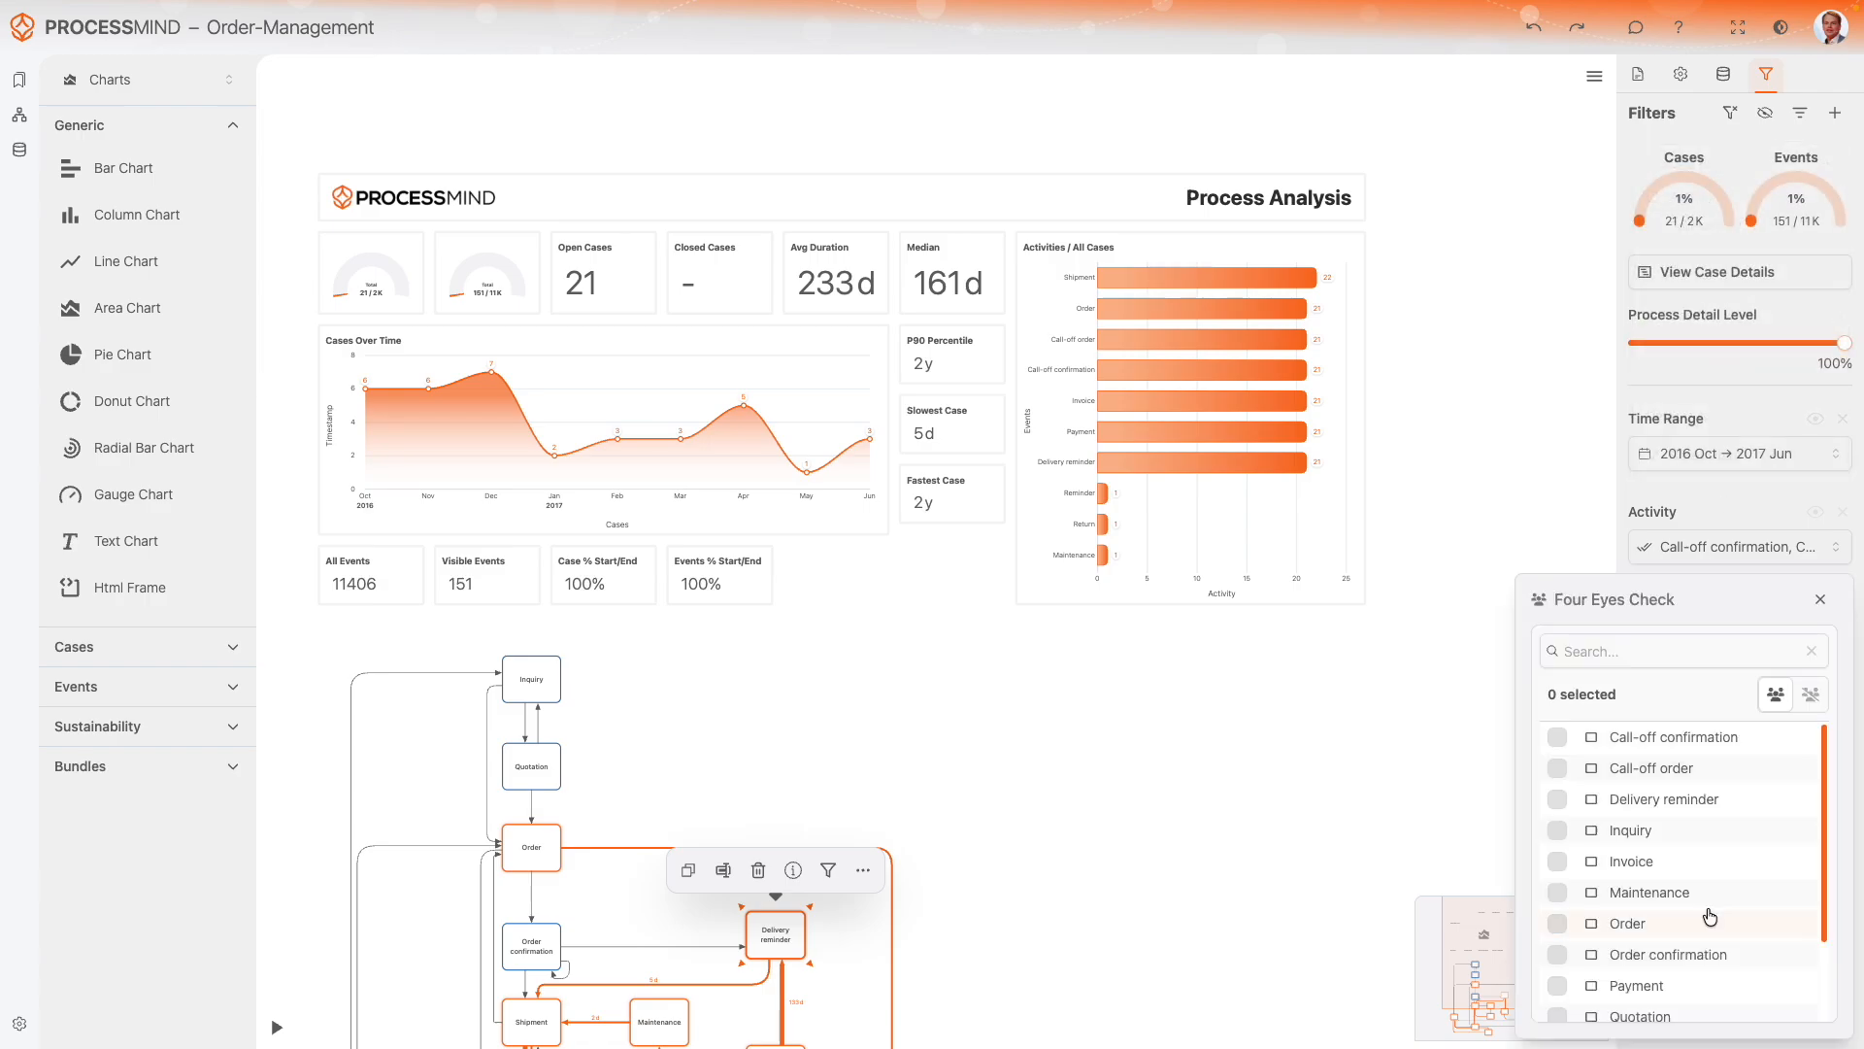
Select Inquiry and Invoice for the four-eyes check, deselect both, and close the selection
click(1557, 833)
click(1559, 862)
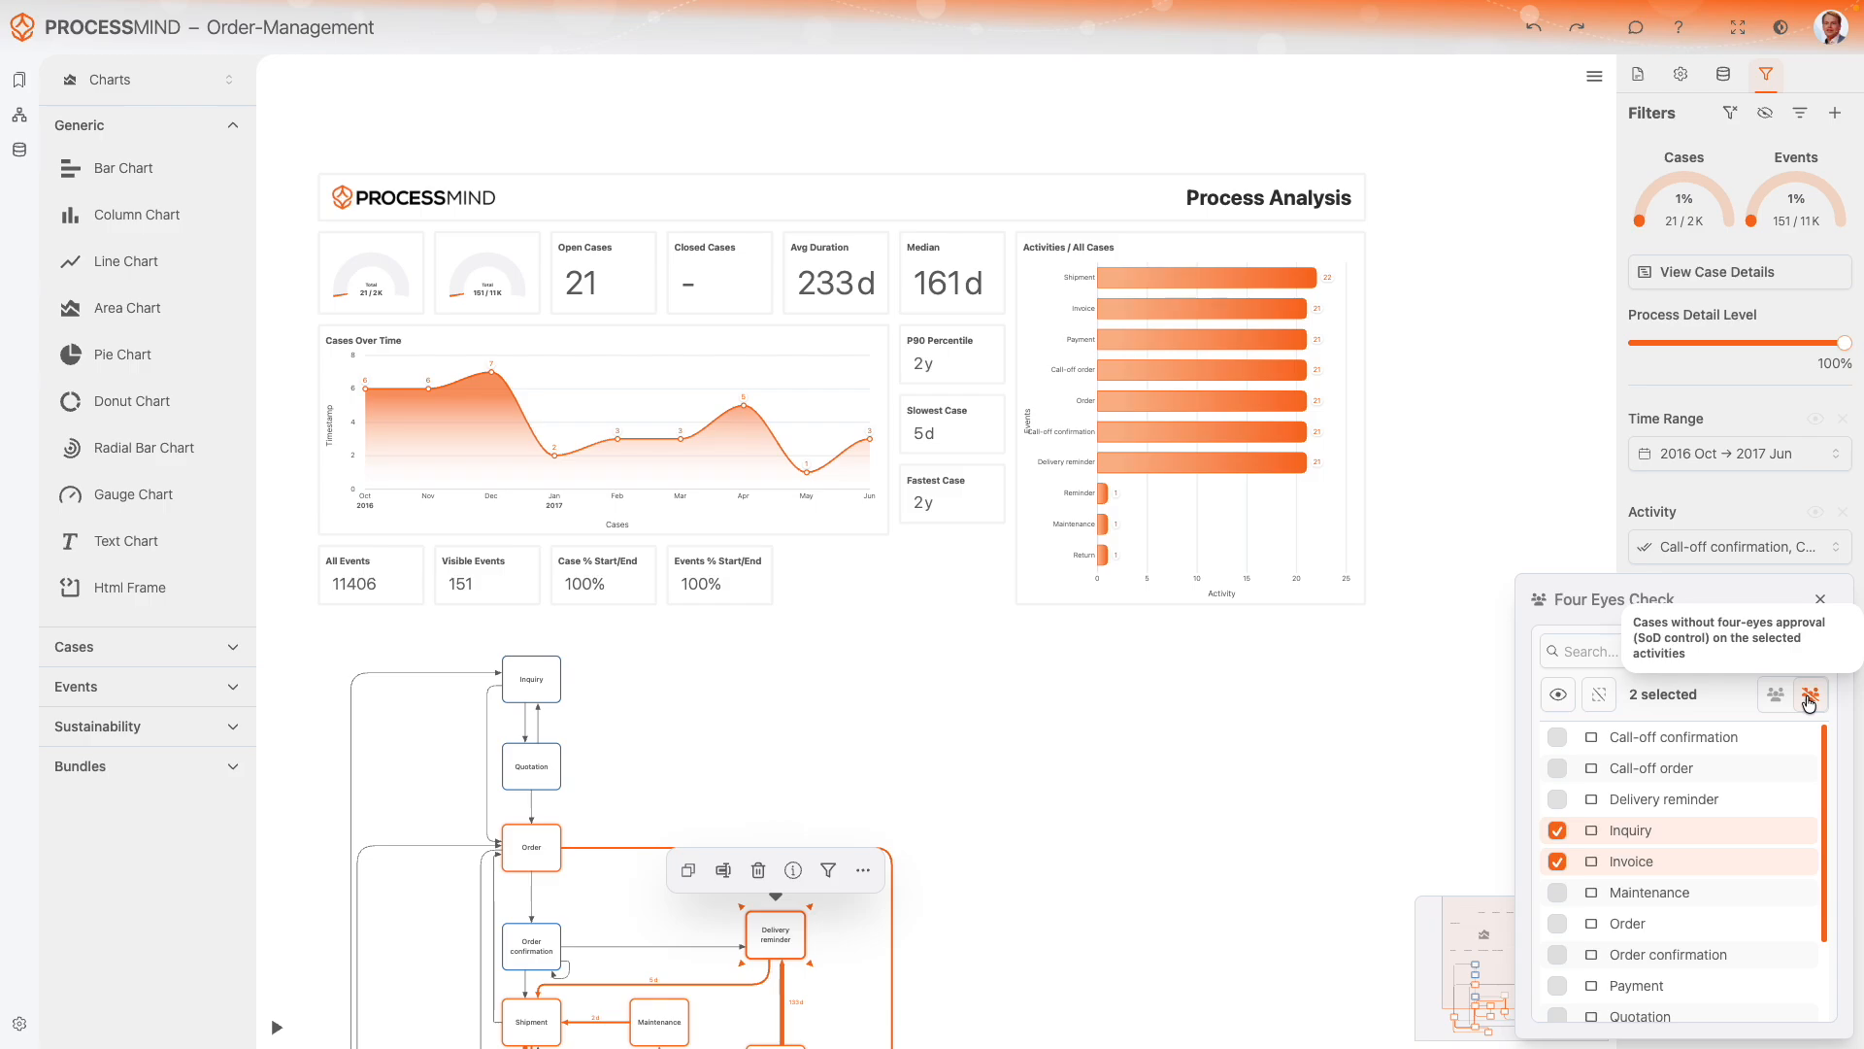
click(1557, 830)
click(1558, 861)
click(1820, 599)
Add a filter on the dataset-specific Automated attribute of Order-Management.csv and open its value selection
click(1834, 113)
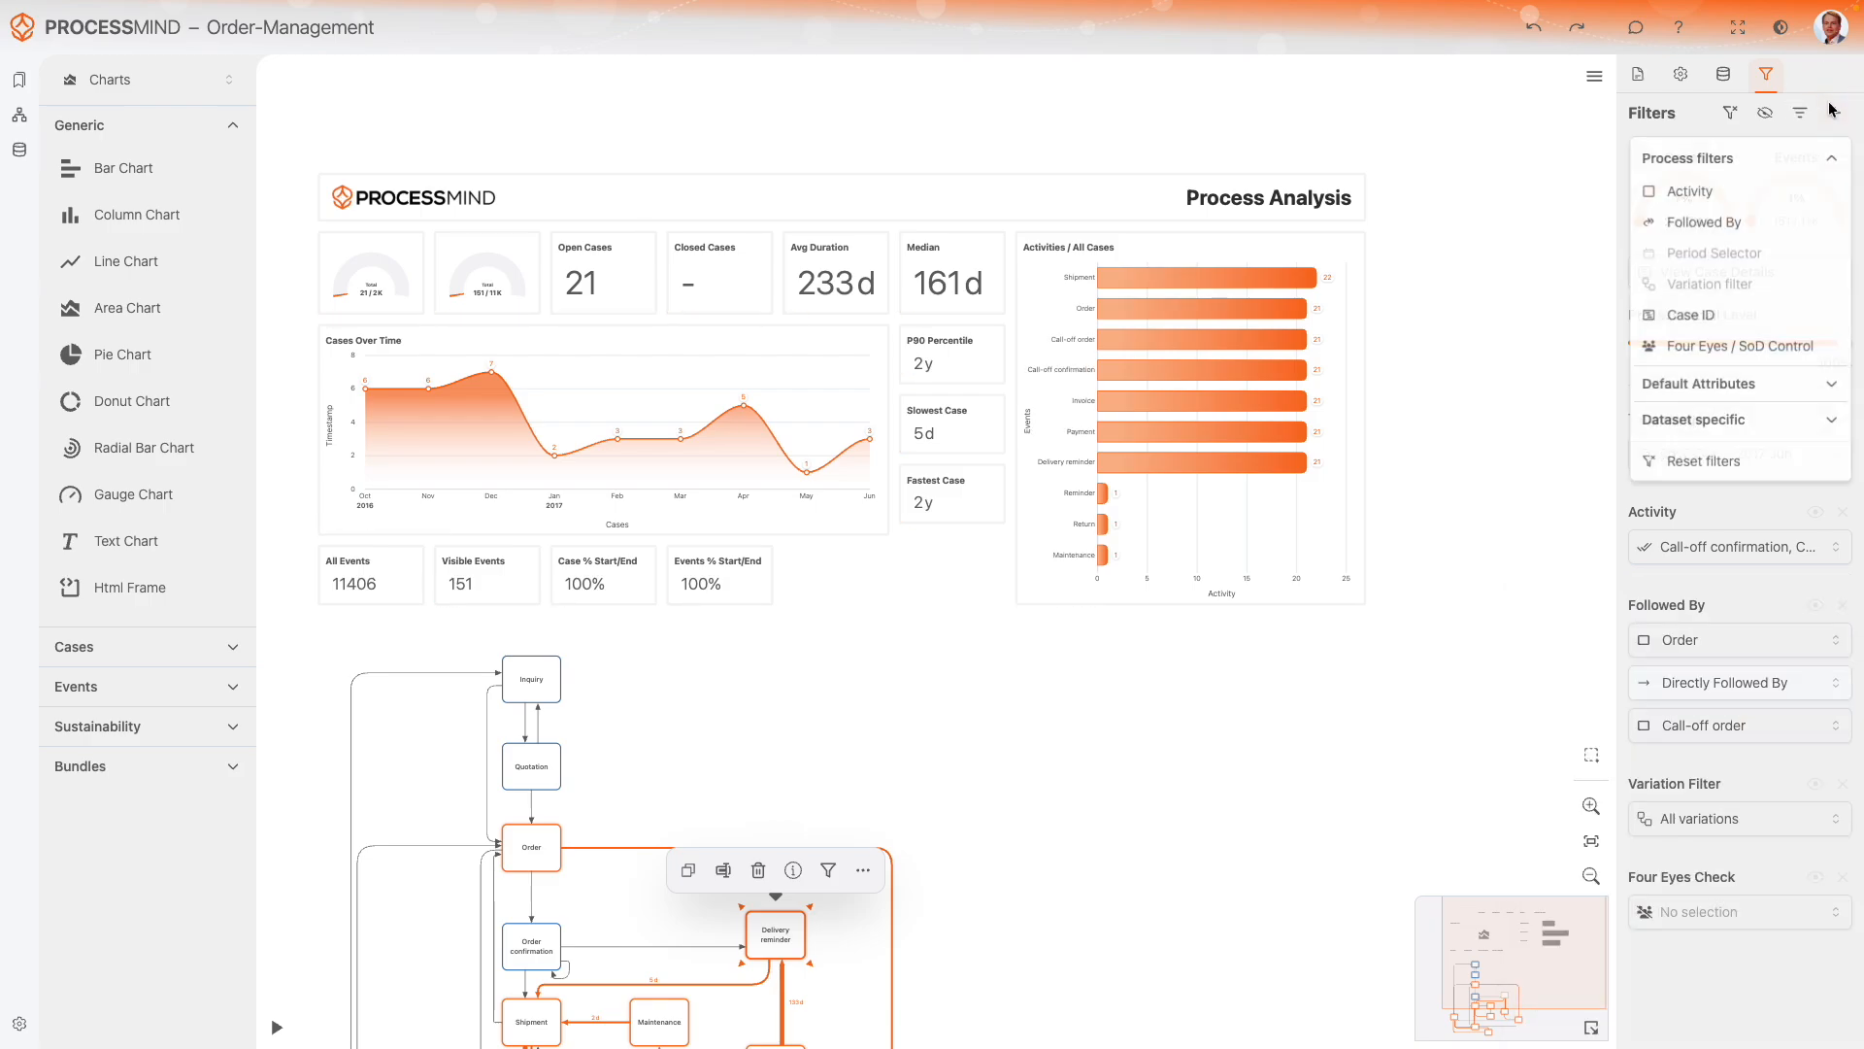
click(1783, 389)
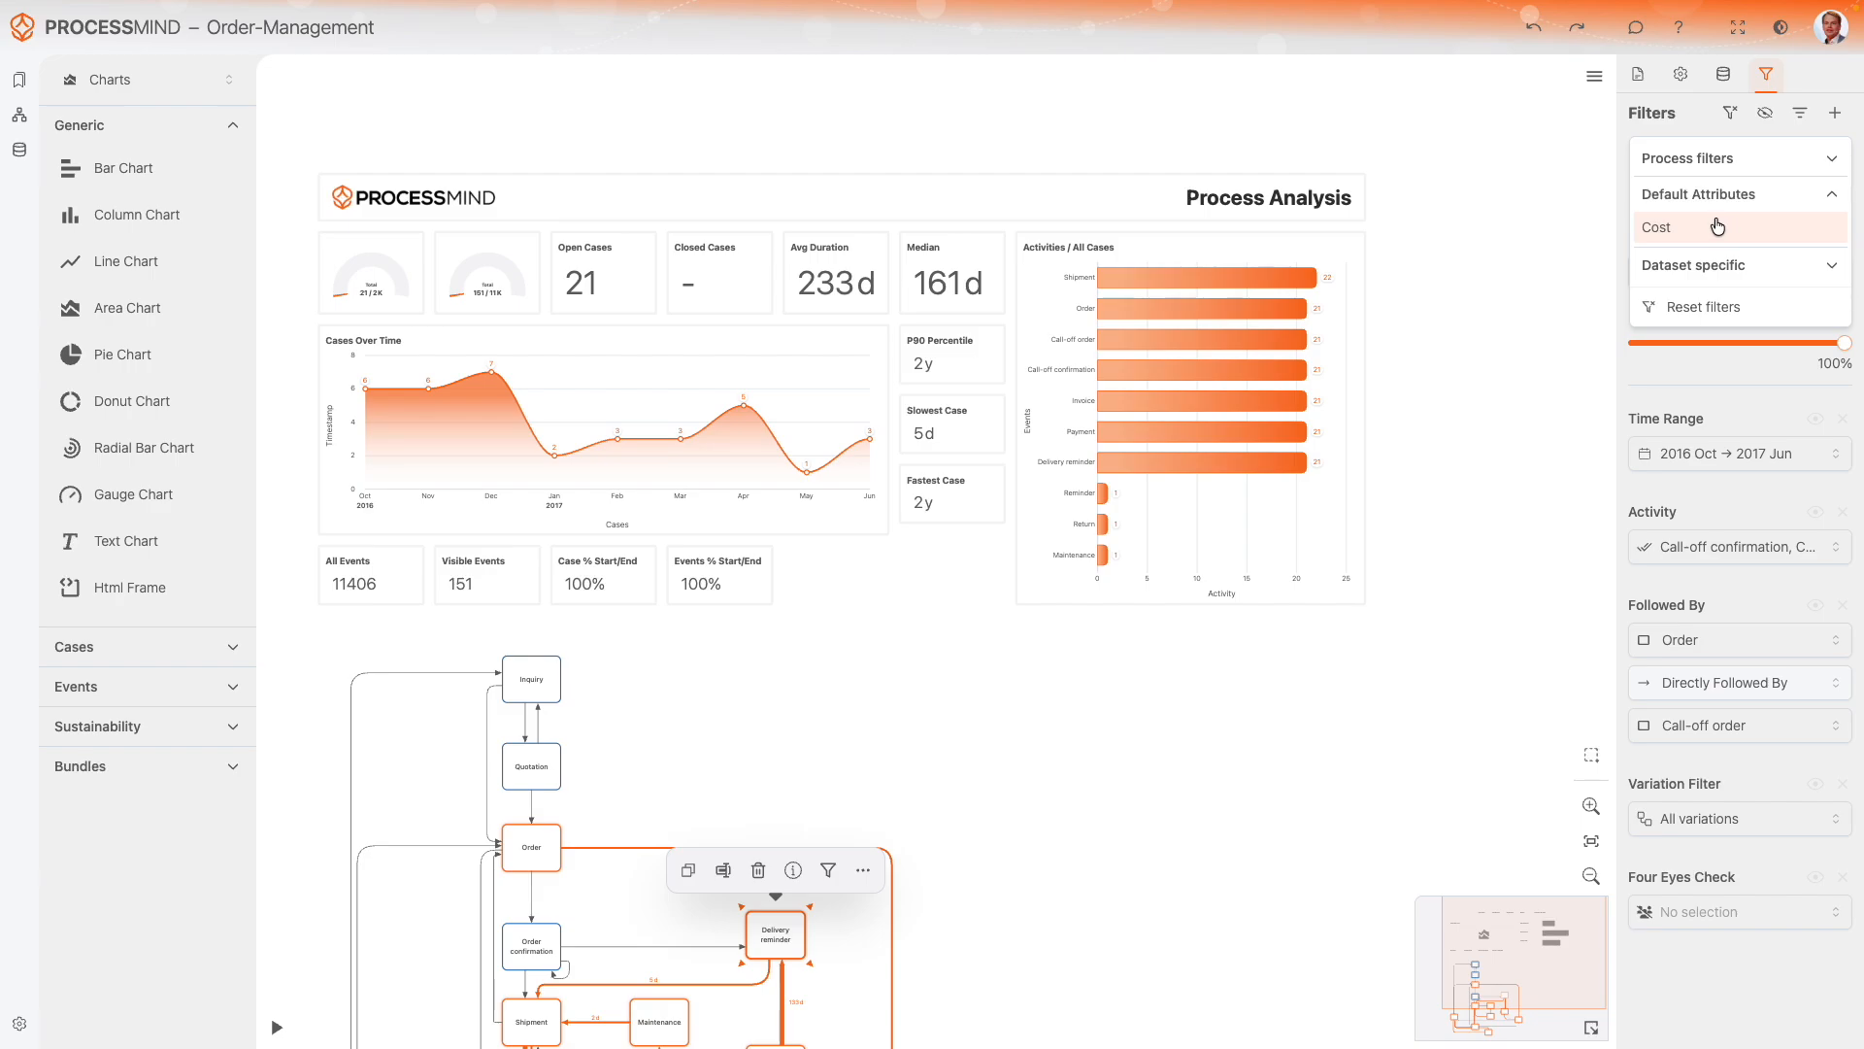
click(1724, 266)
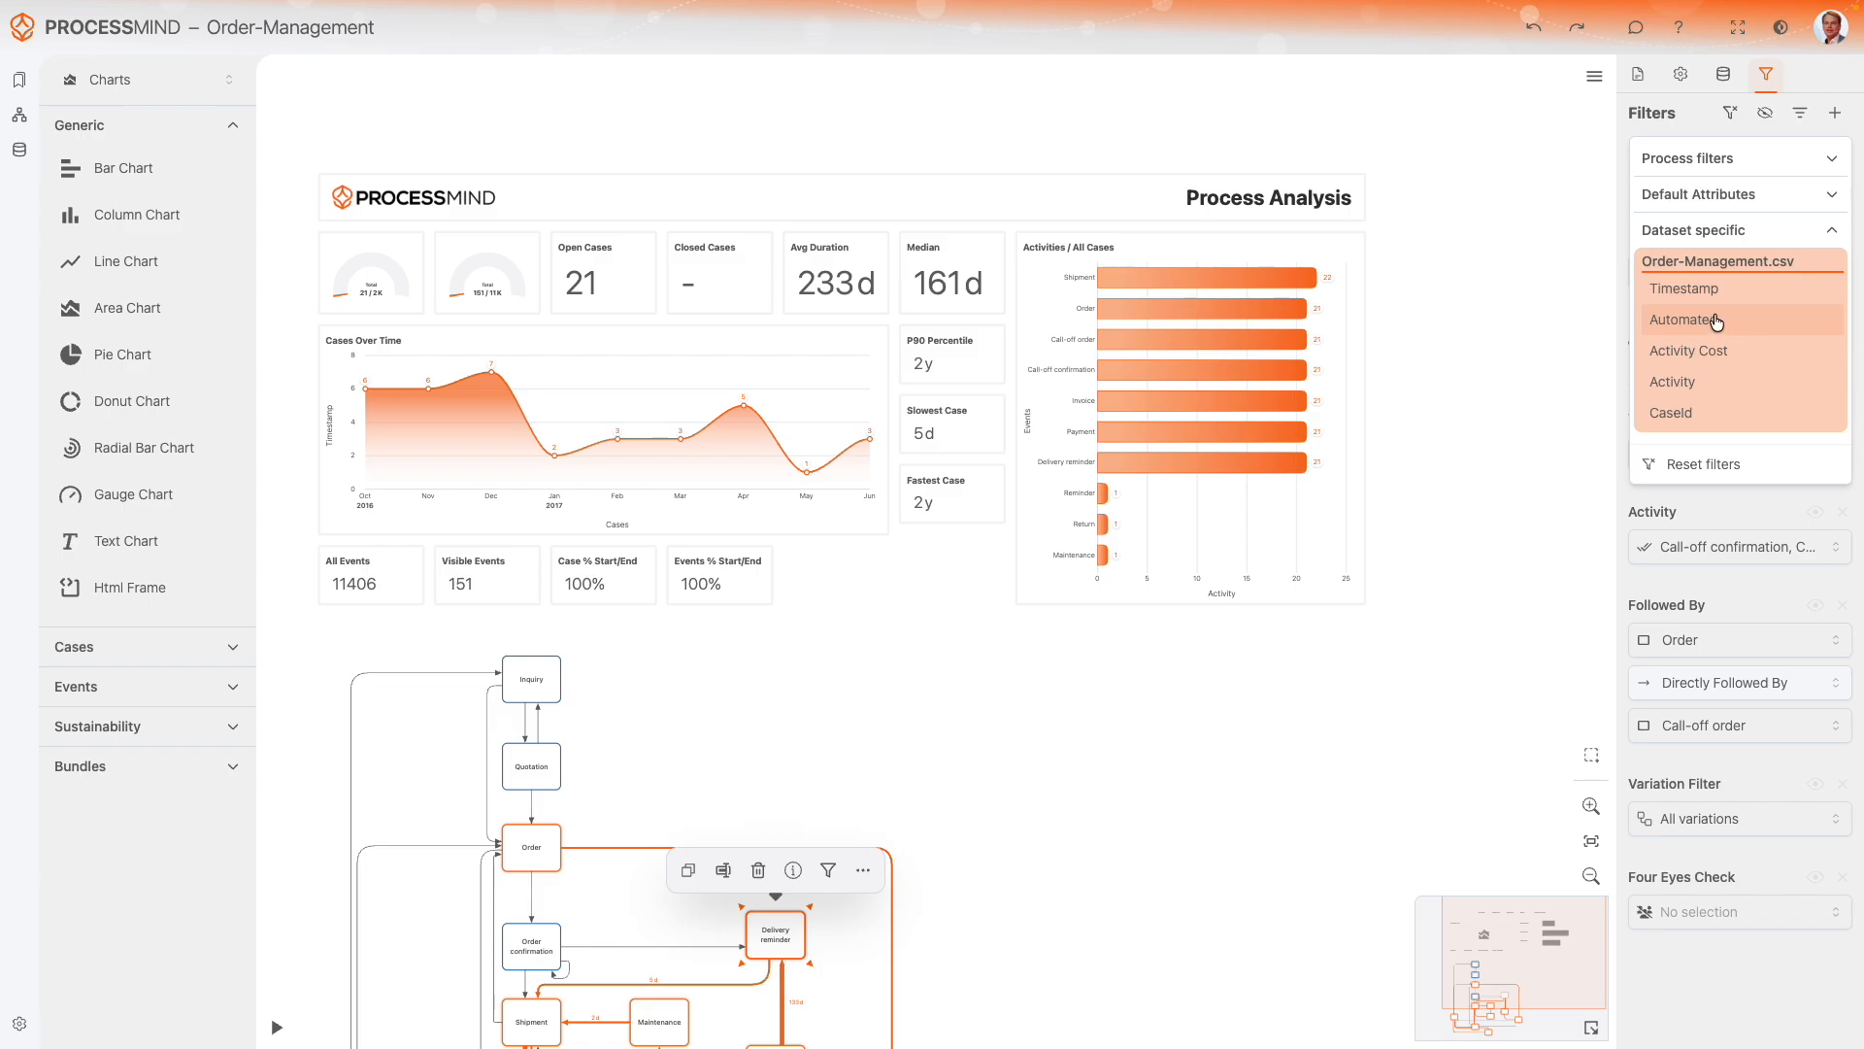
click(1675, 320)
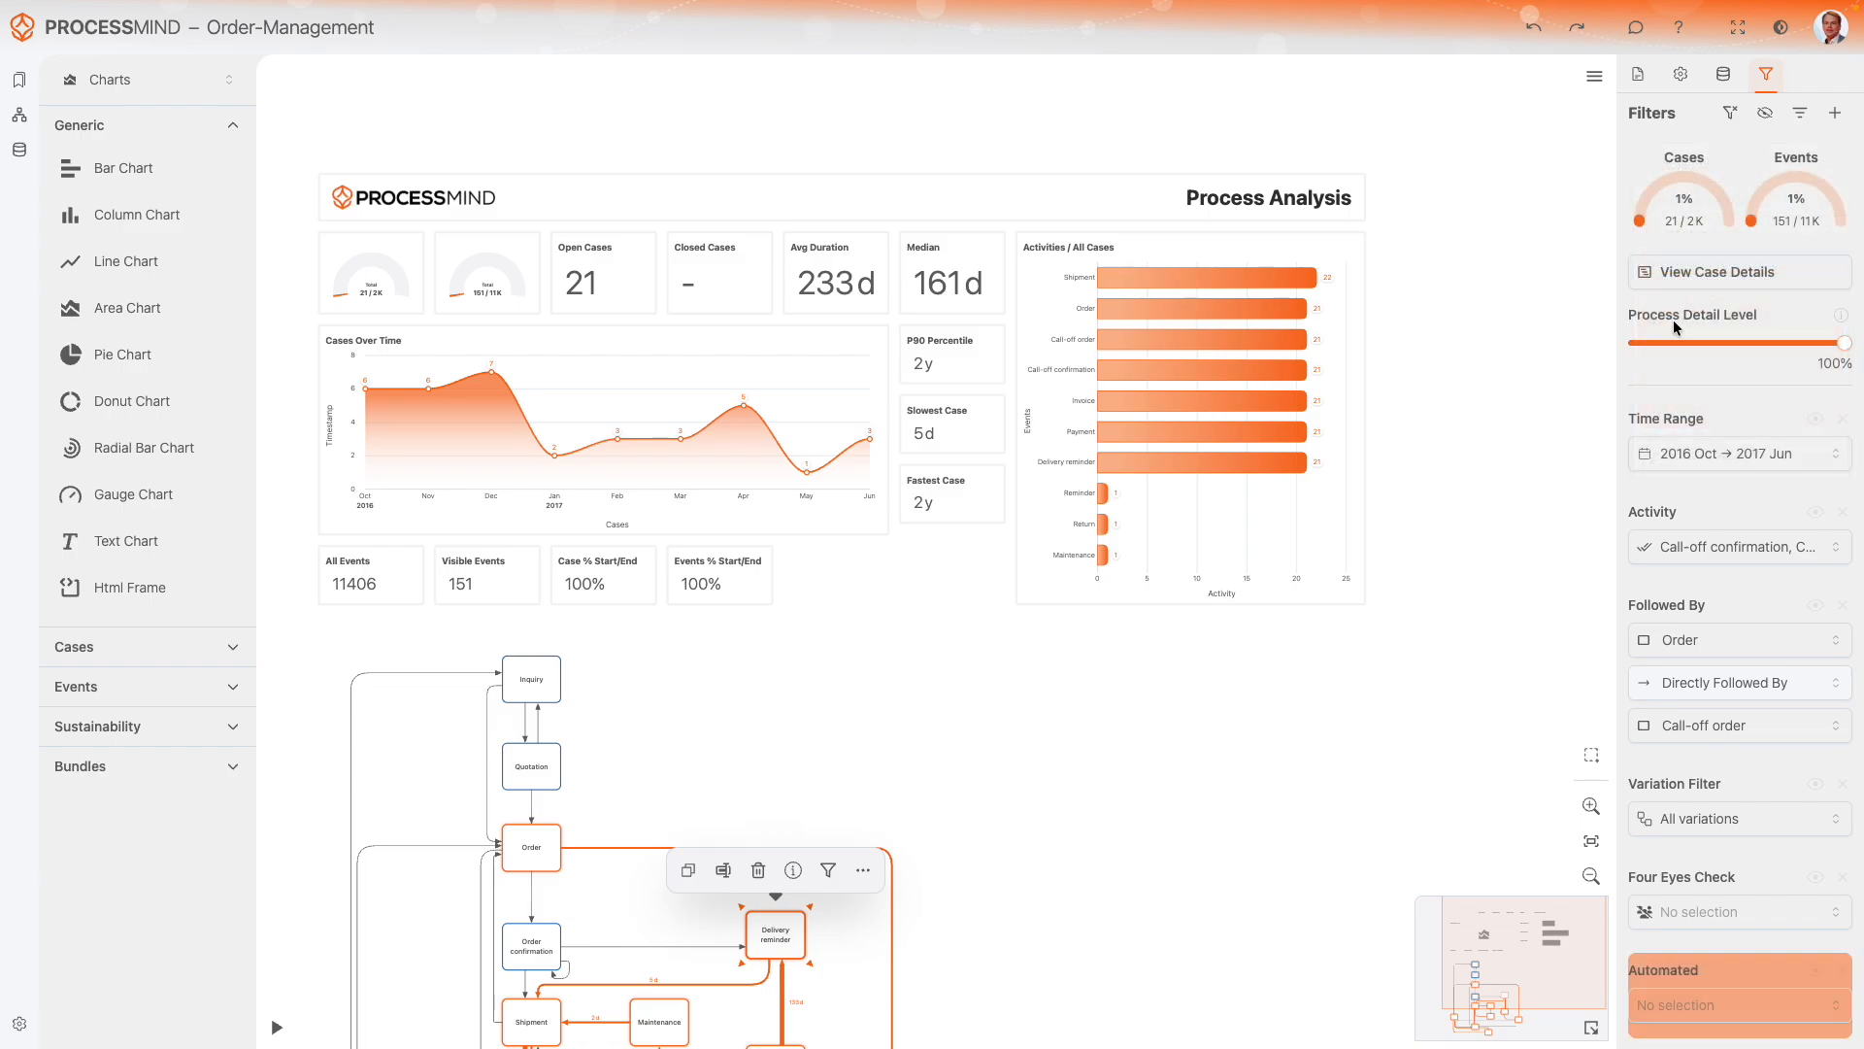
click(1694, 1000)
Restrict the Automated filter to value 1, leaving value 0 unselected
click(1558, 736)
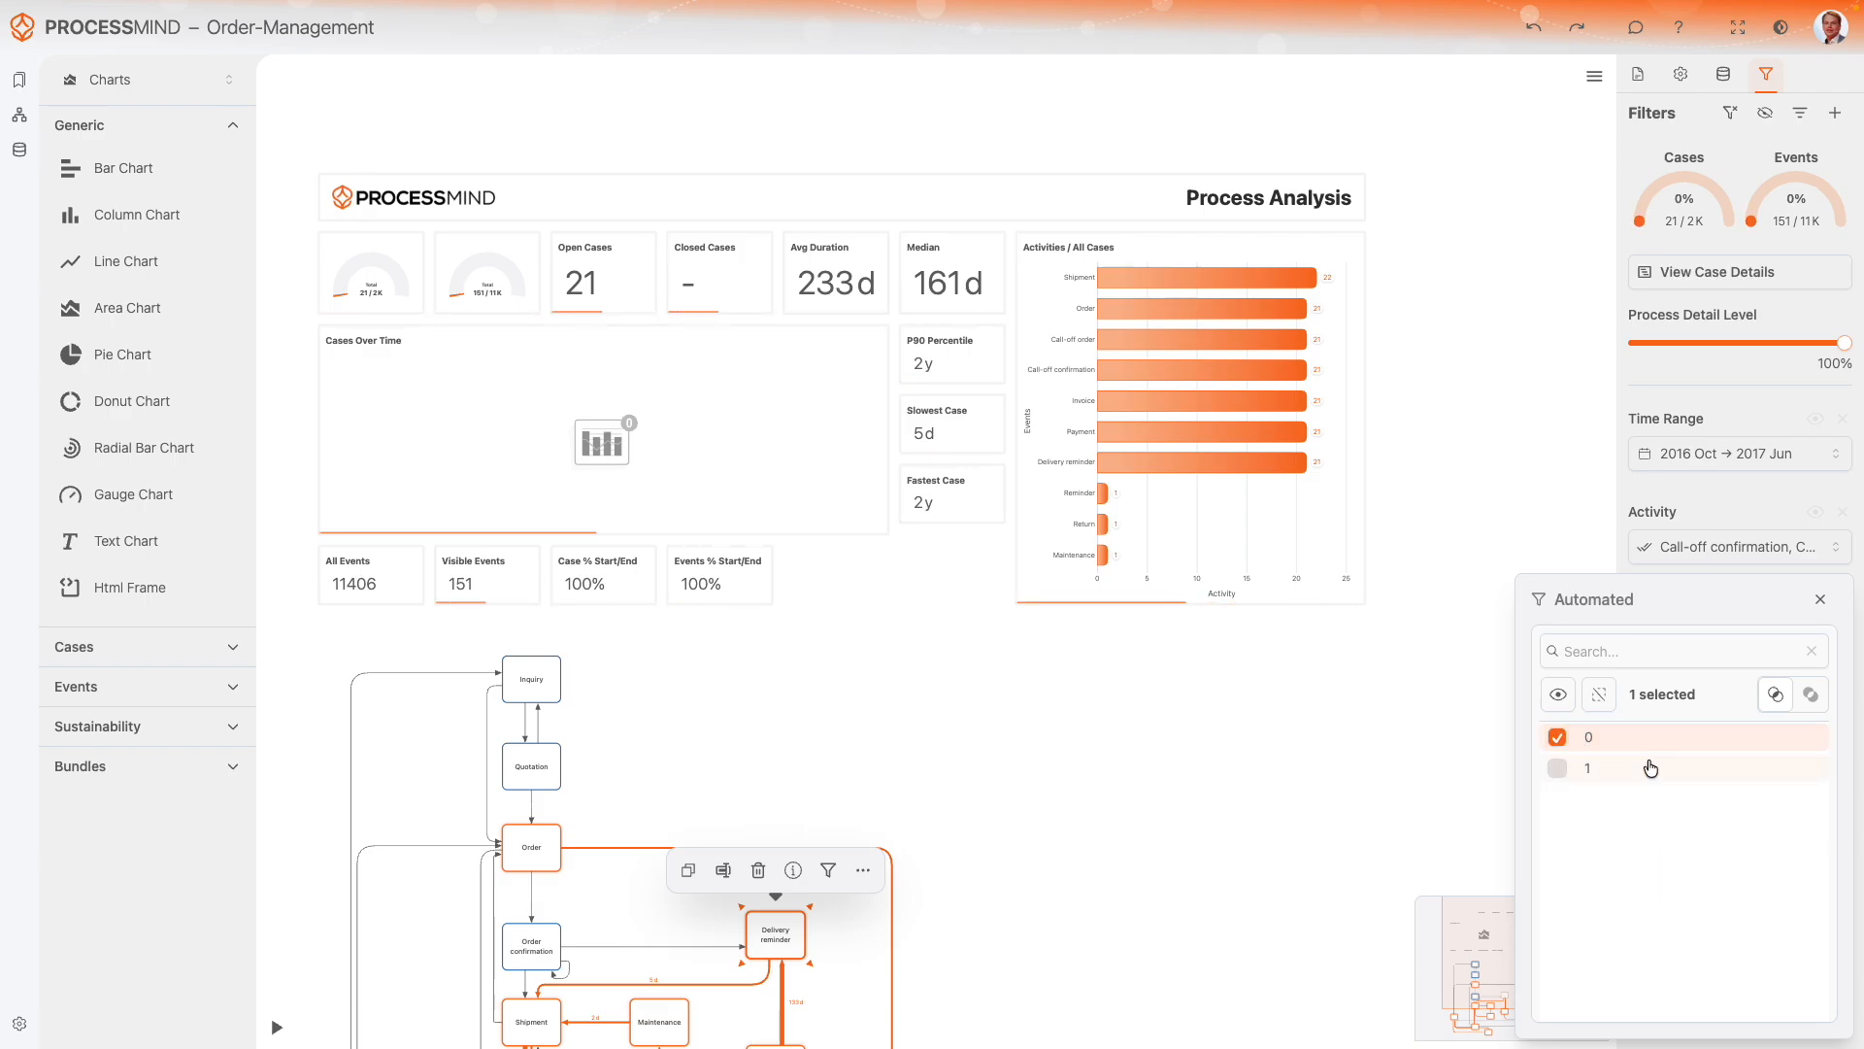
click(1557, 768)
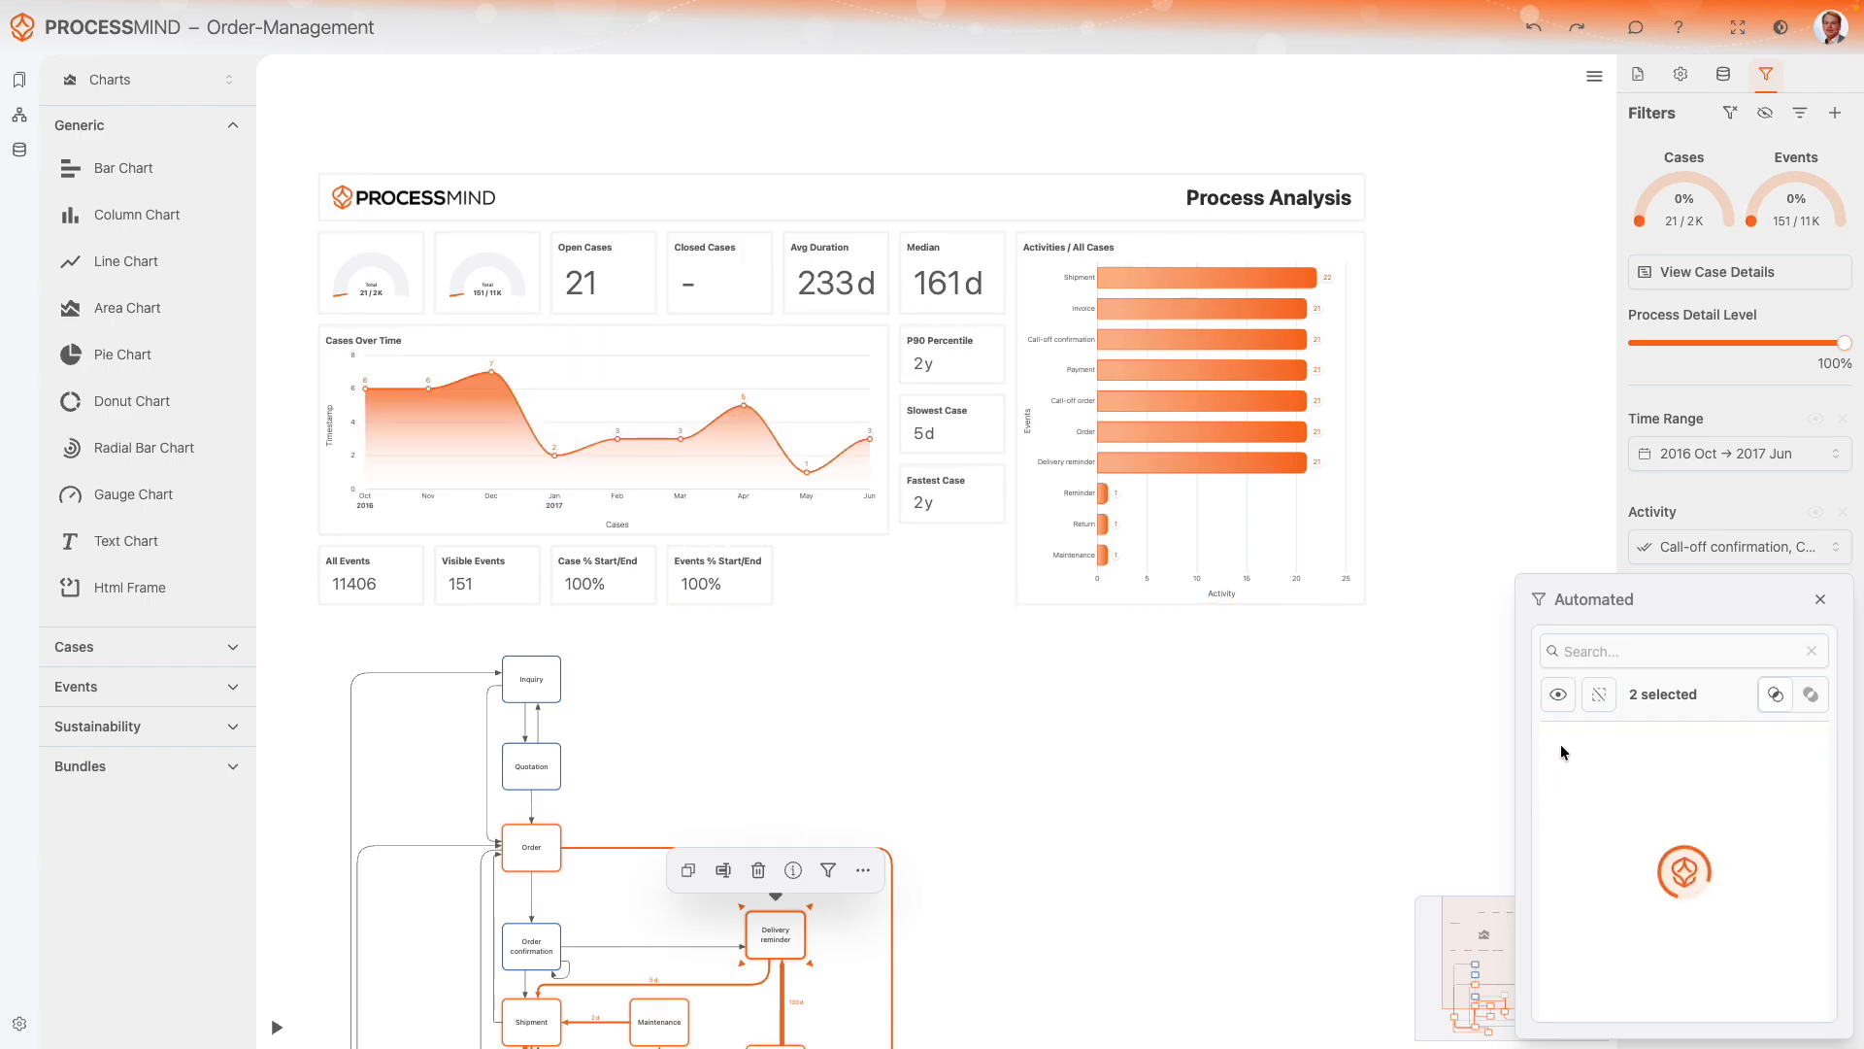
click(1559, 744)
drag(1050, 871, 1055, 832)
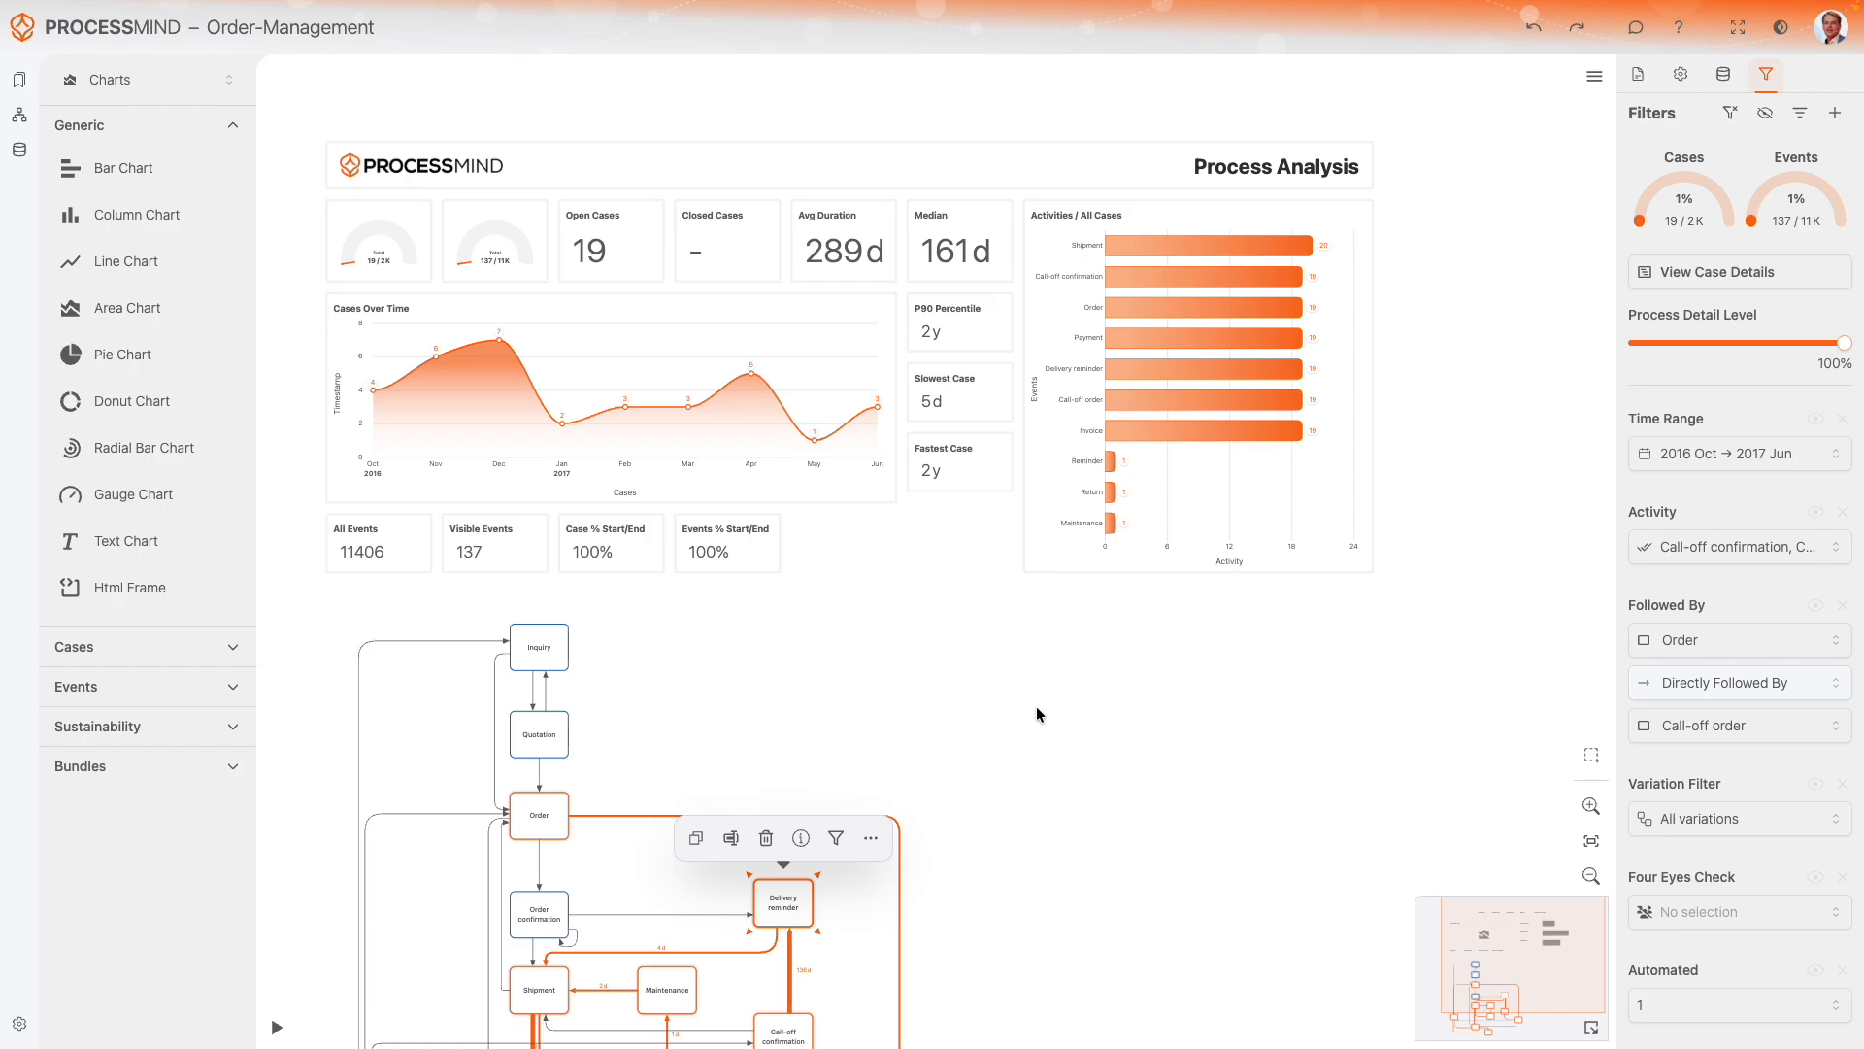
drag(1036, 714, 1062, 703)
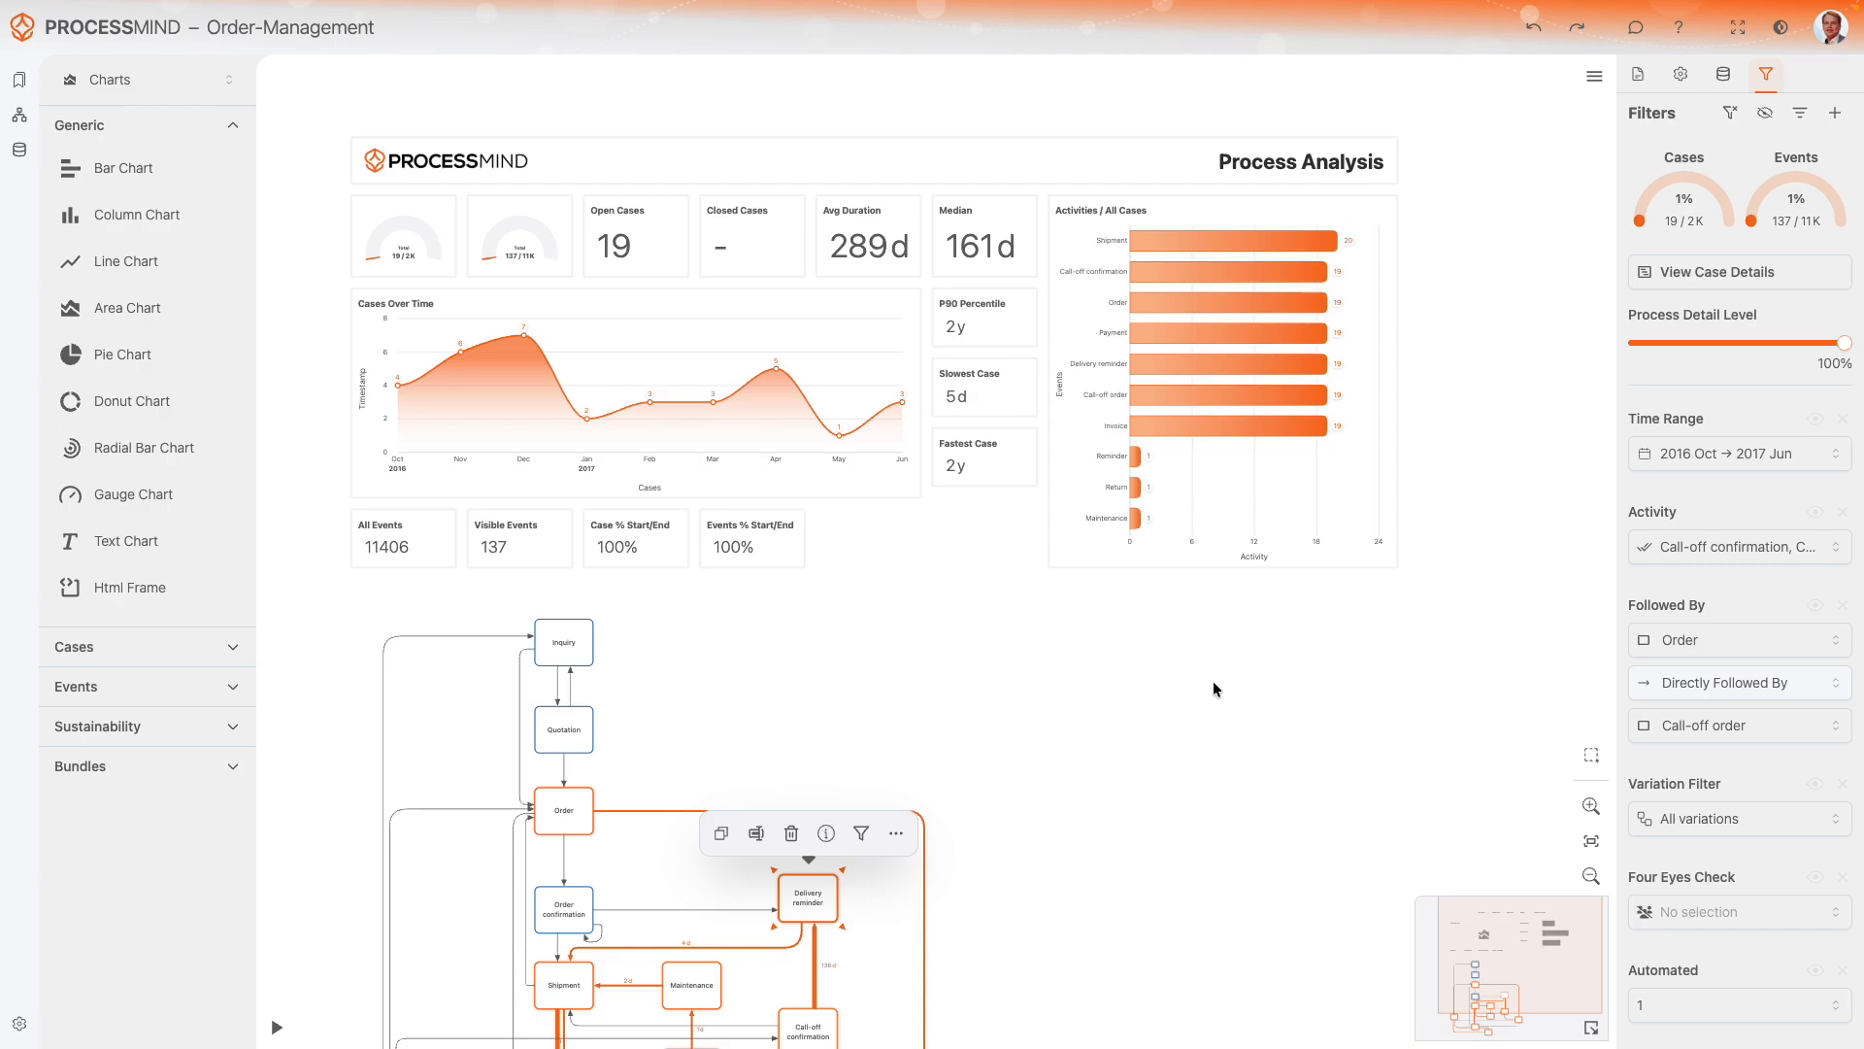
Save the current filters as a filter set named "My first filter set" and review the filters it contains
click(1801, 115)
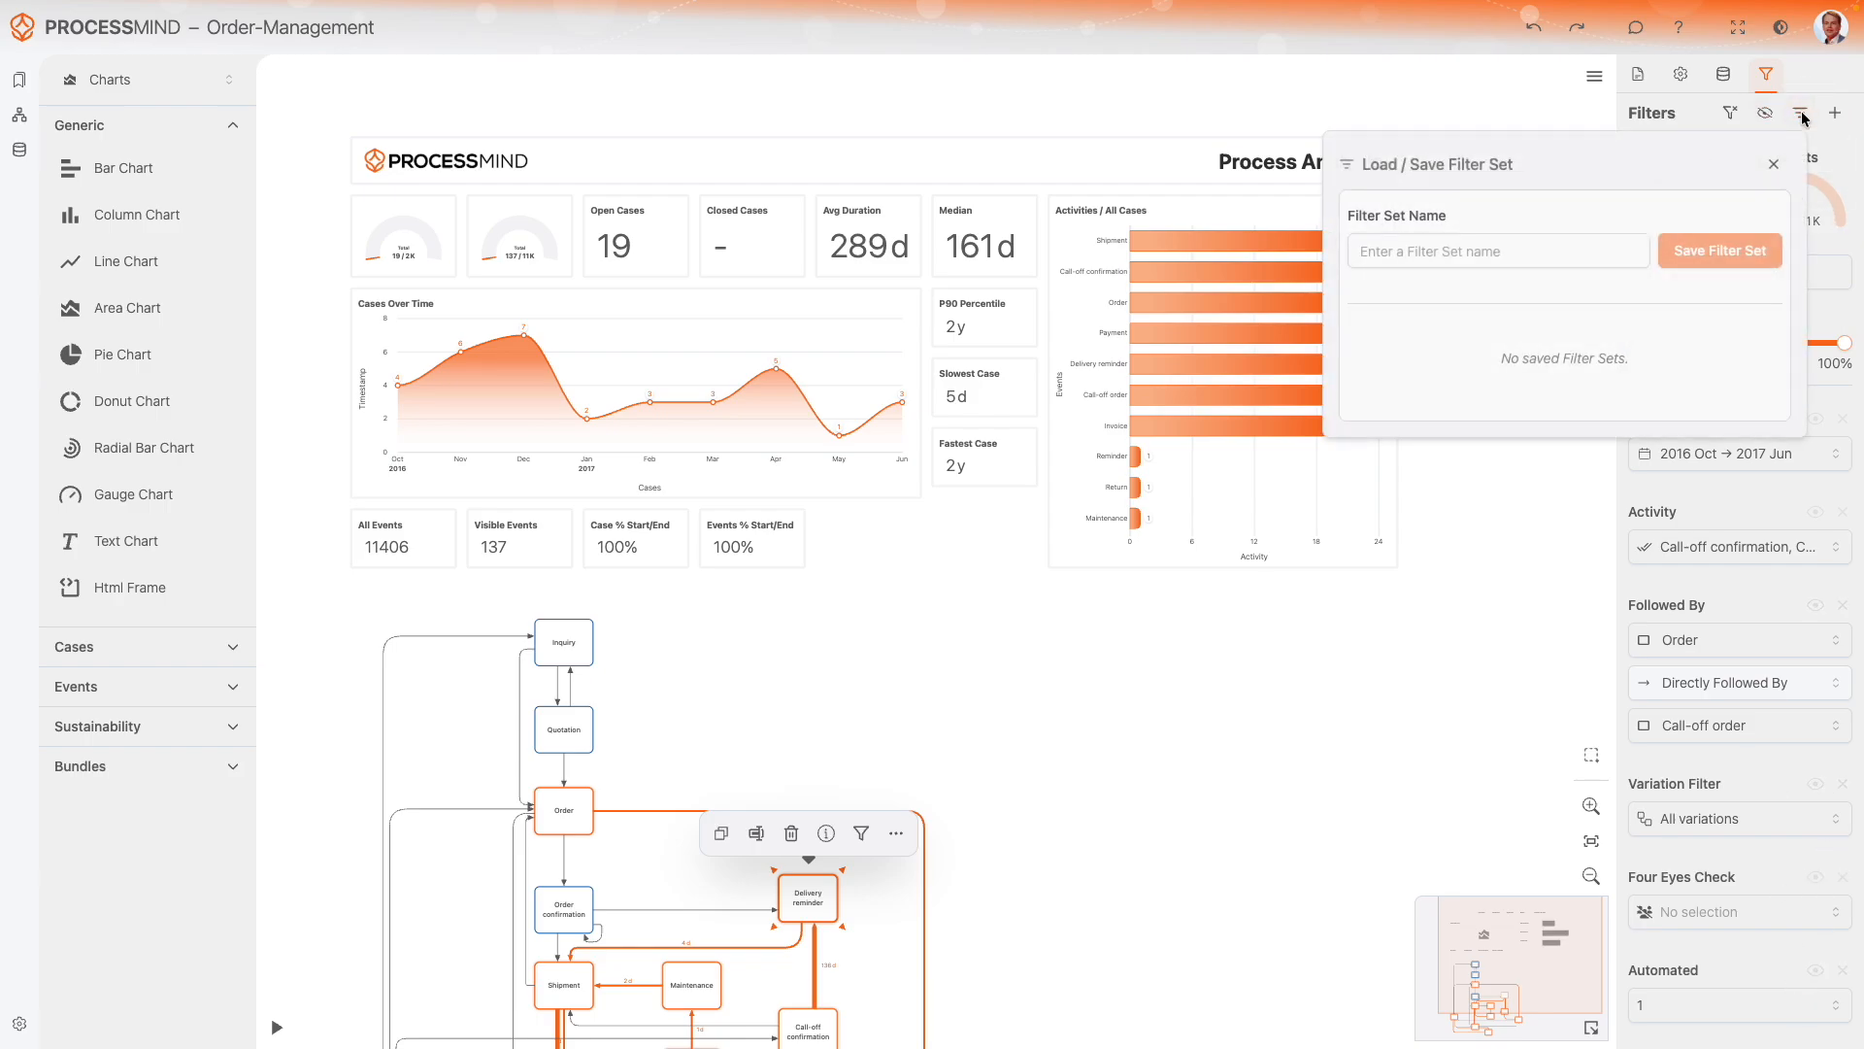
click(1456, 254)
text(My first filter set)
click(1732, 251)
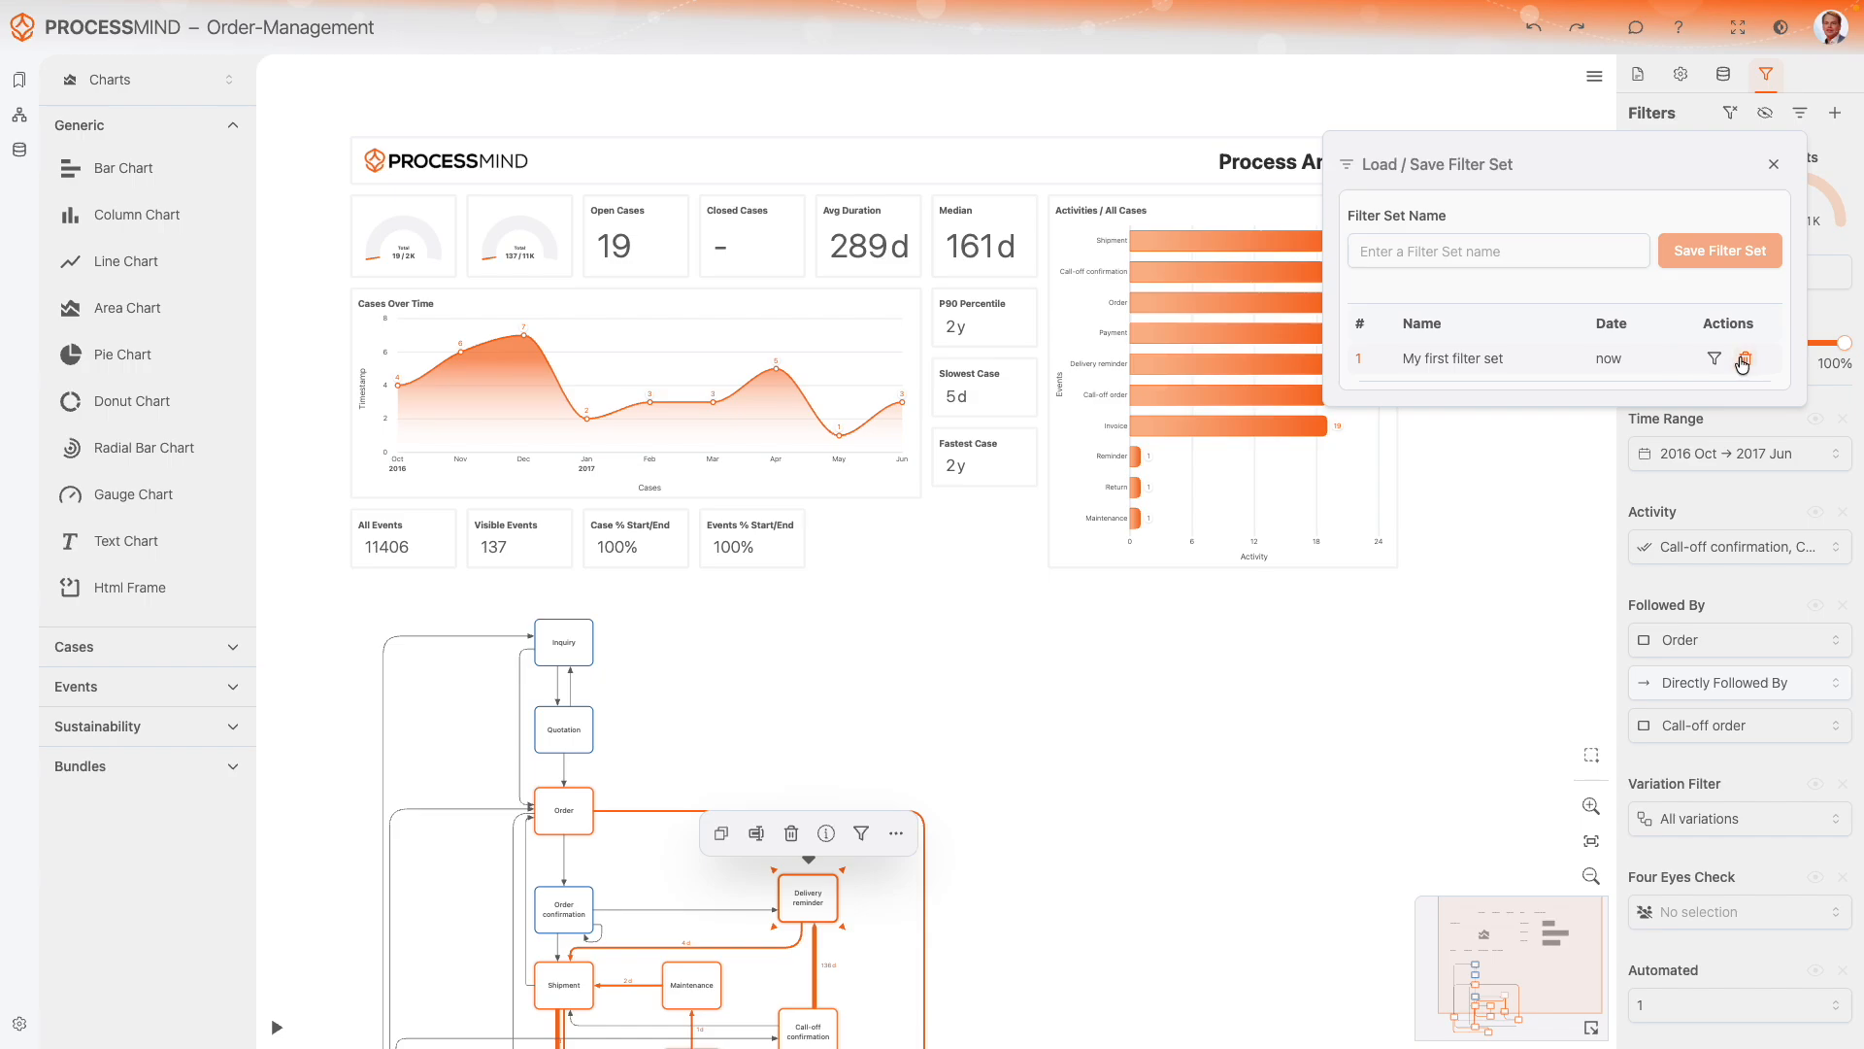
mouse_move(1715, 362)
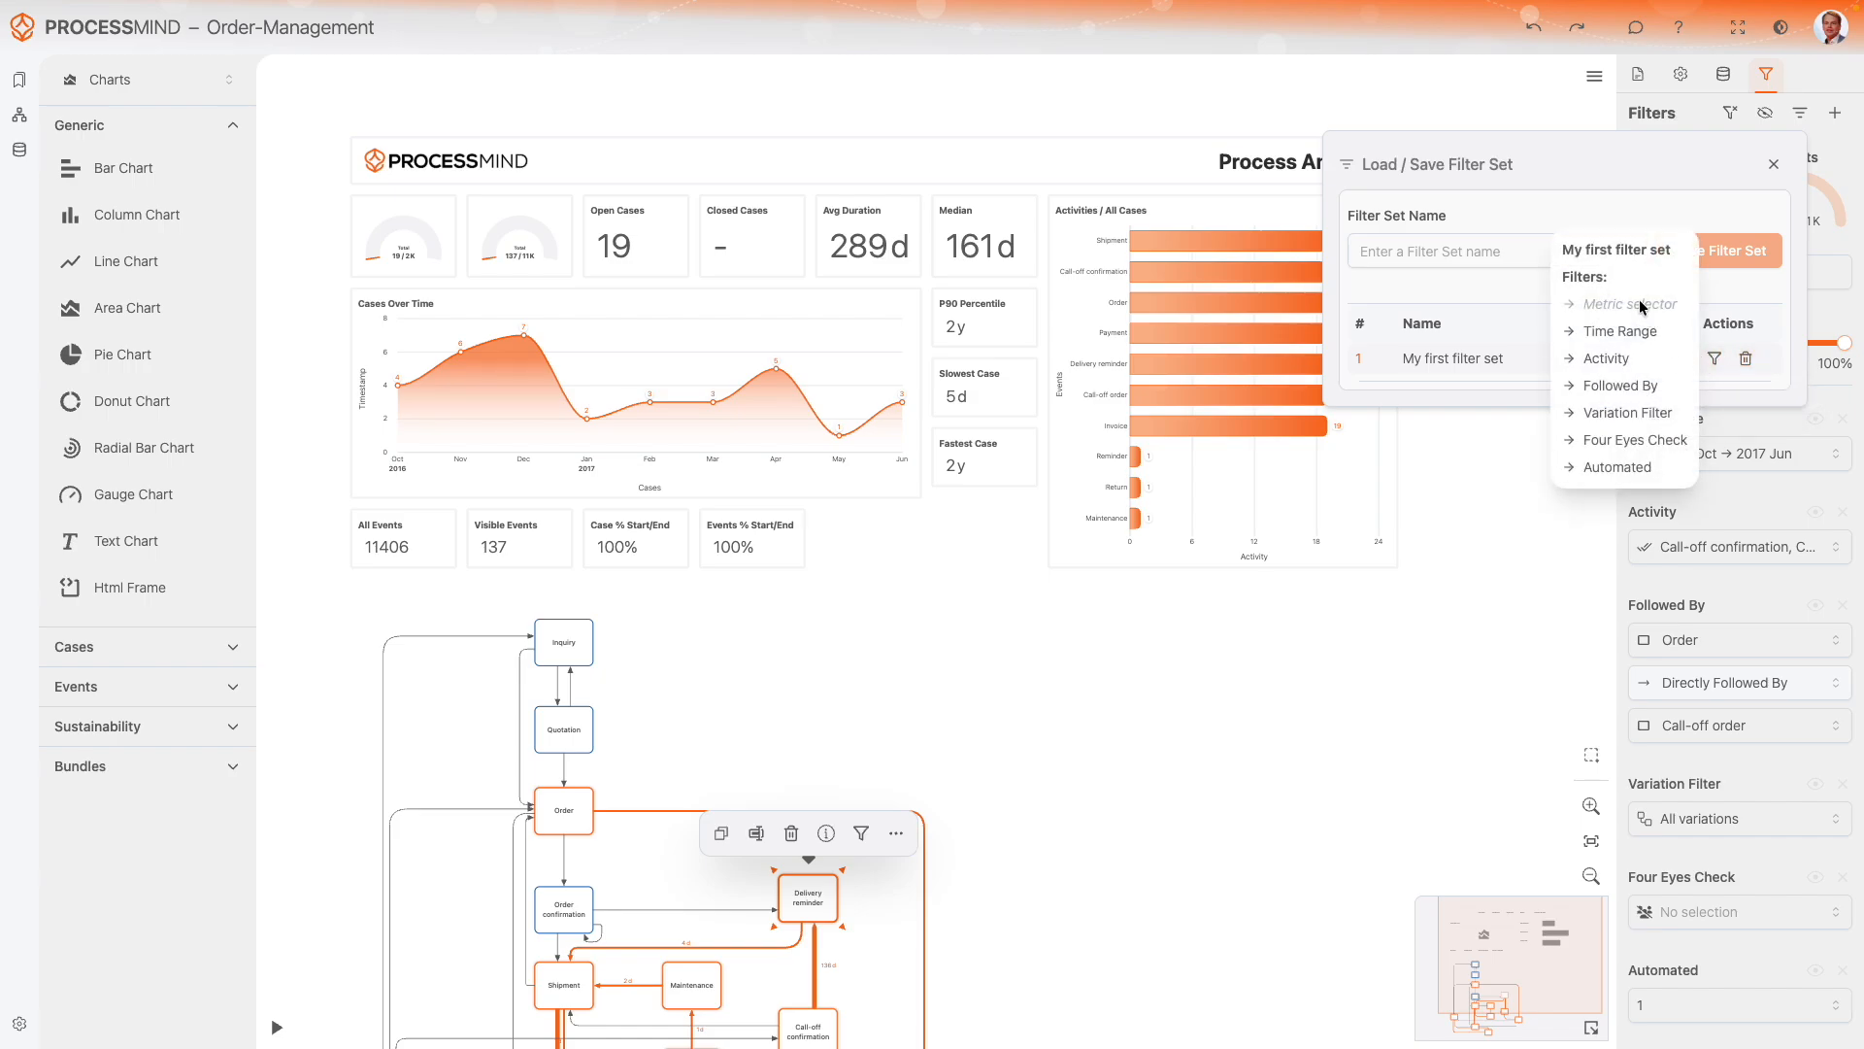
click(1774, 164)
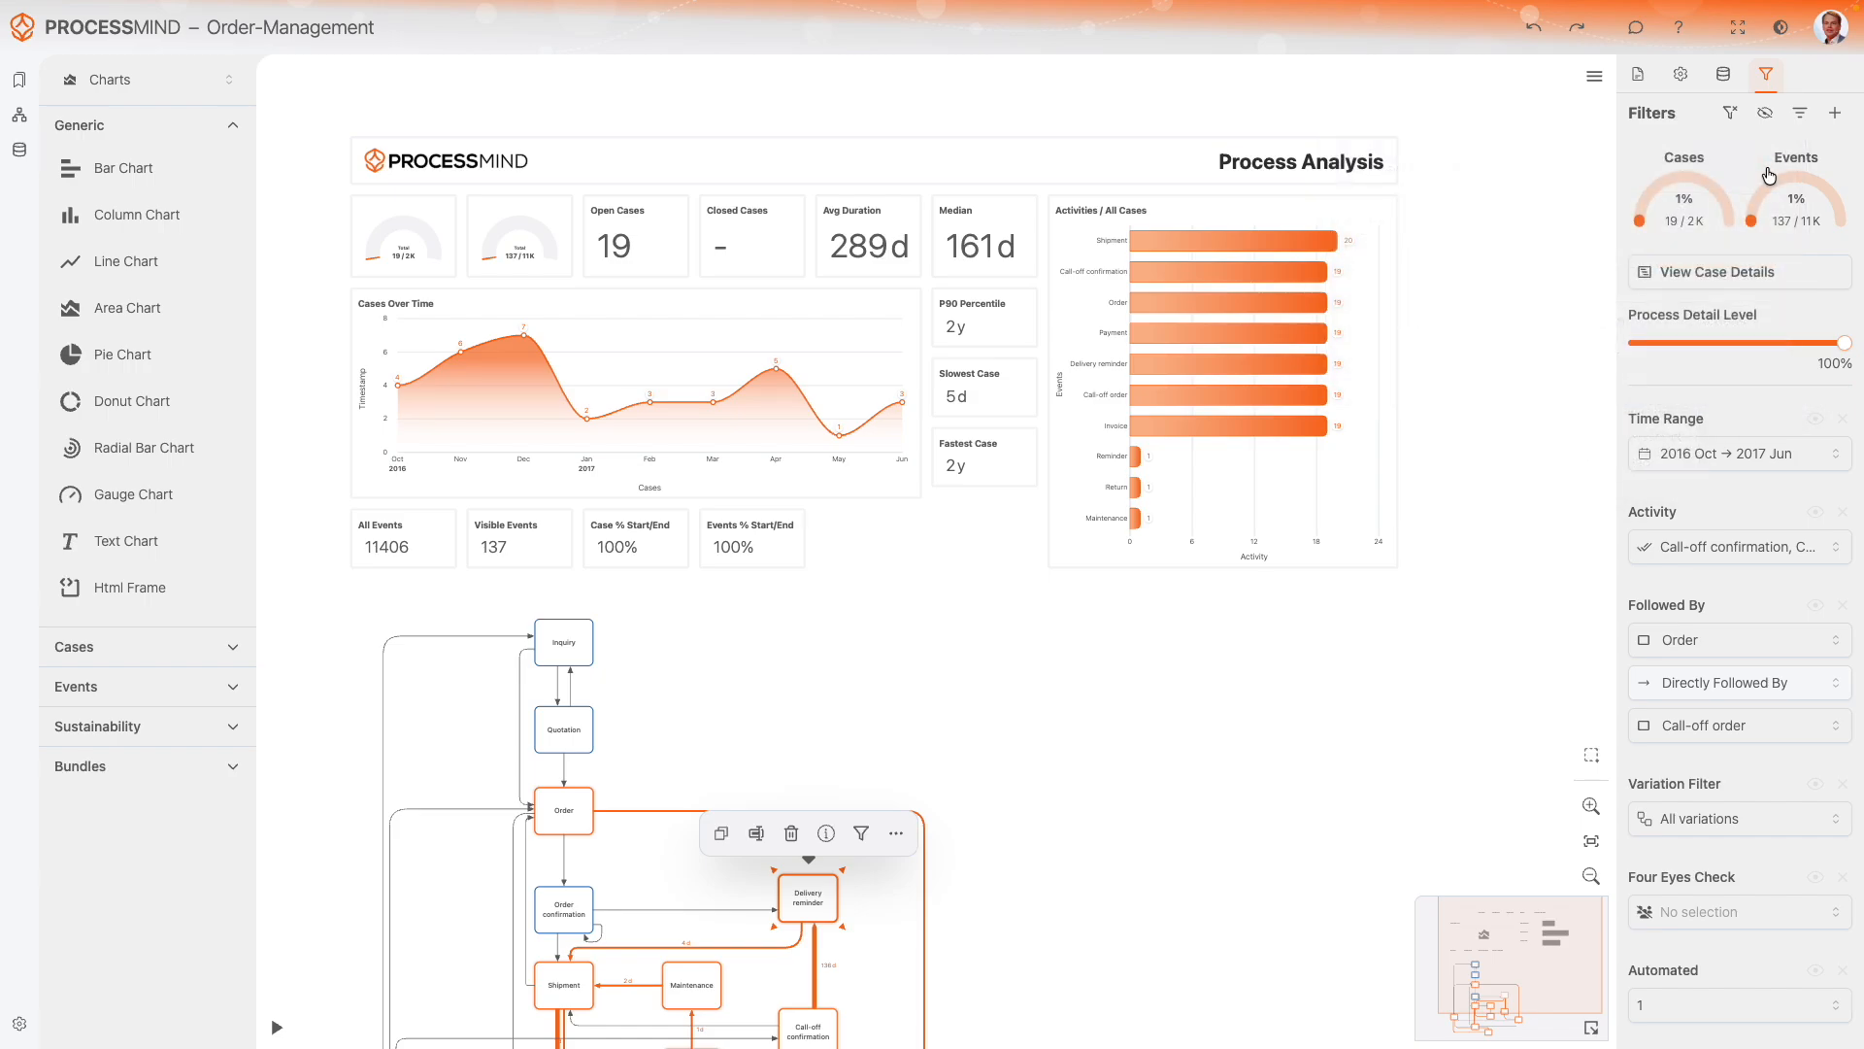
Remove all active filters and reapply them by loading the saved filter set "My first filter set"
click(1730, 114)
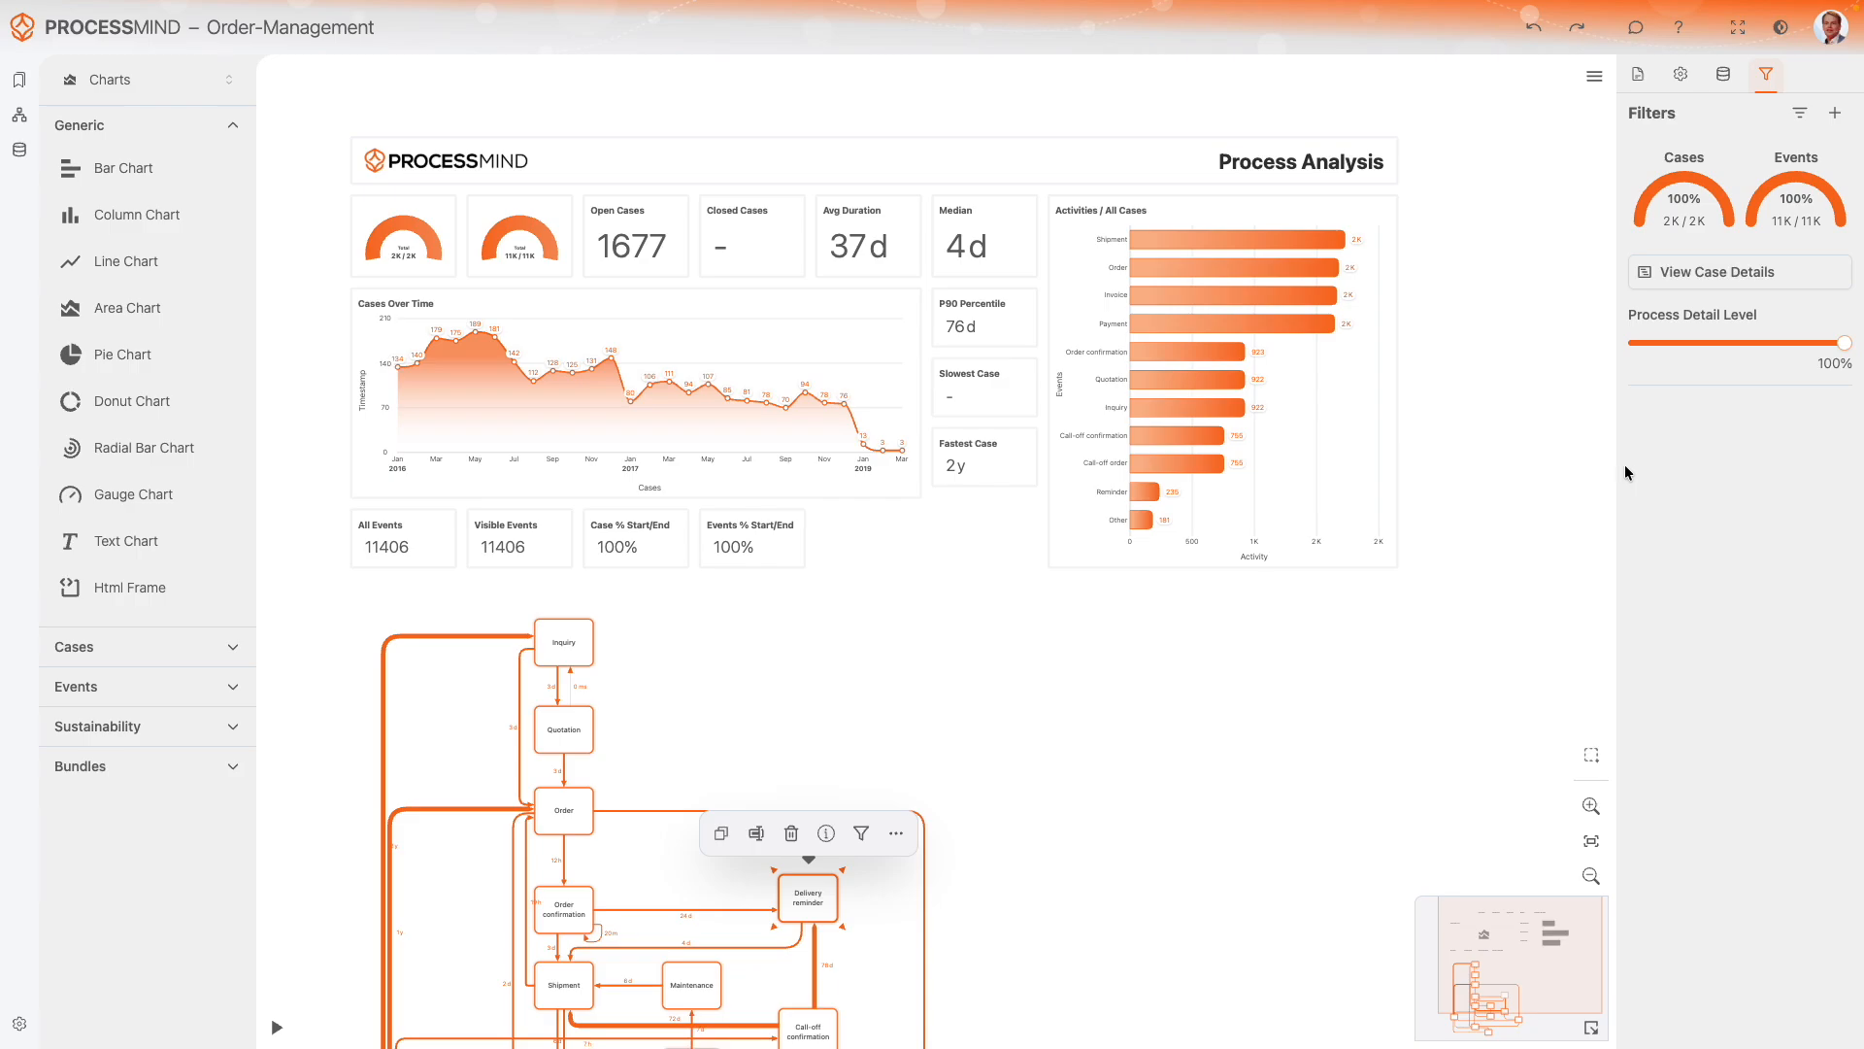
click(1799, 113)
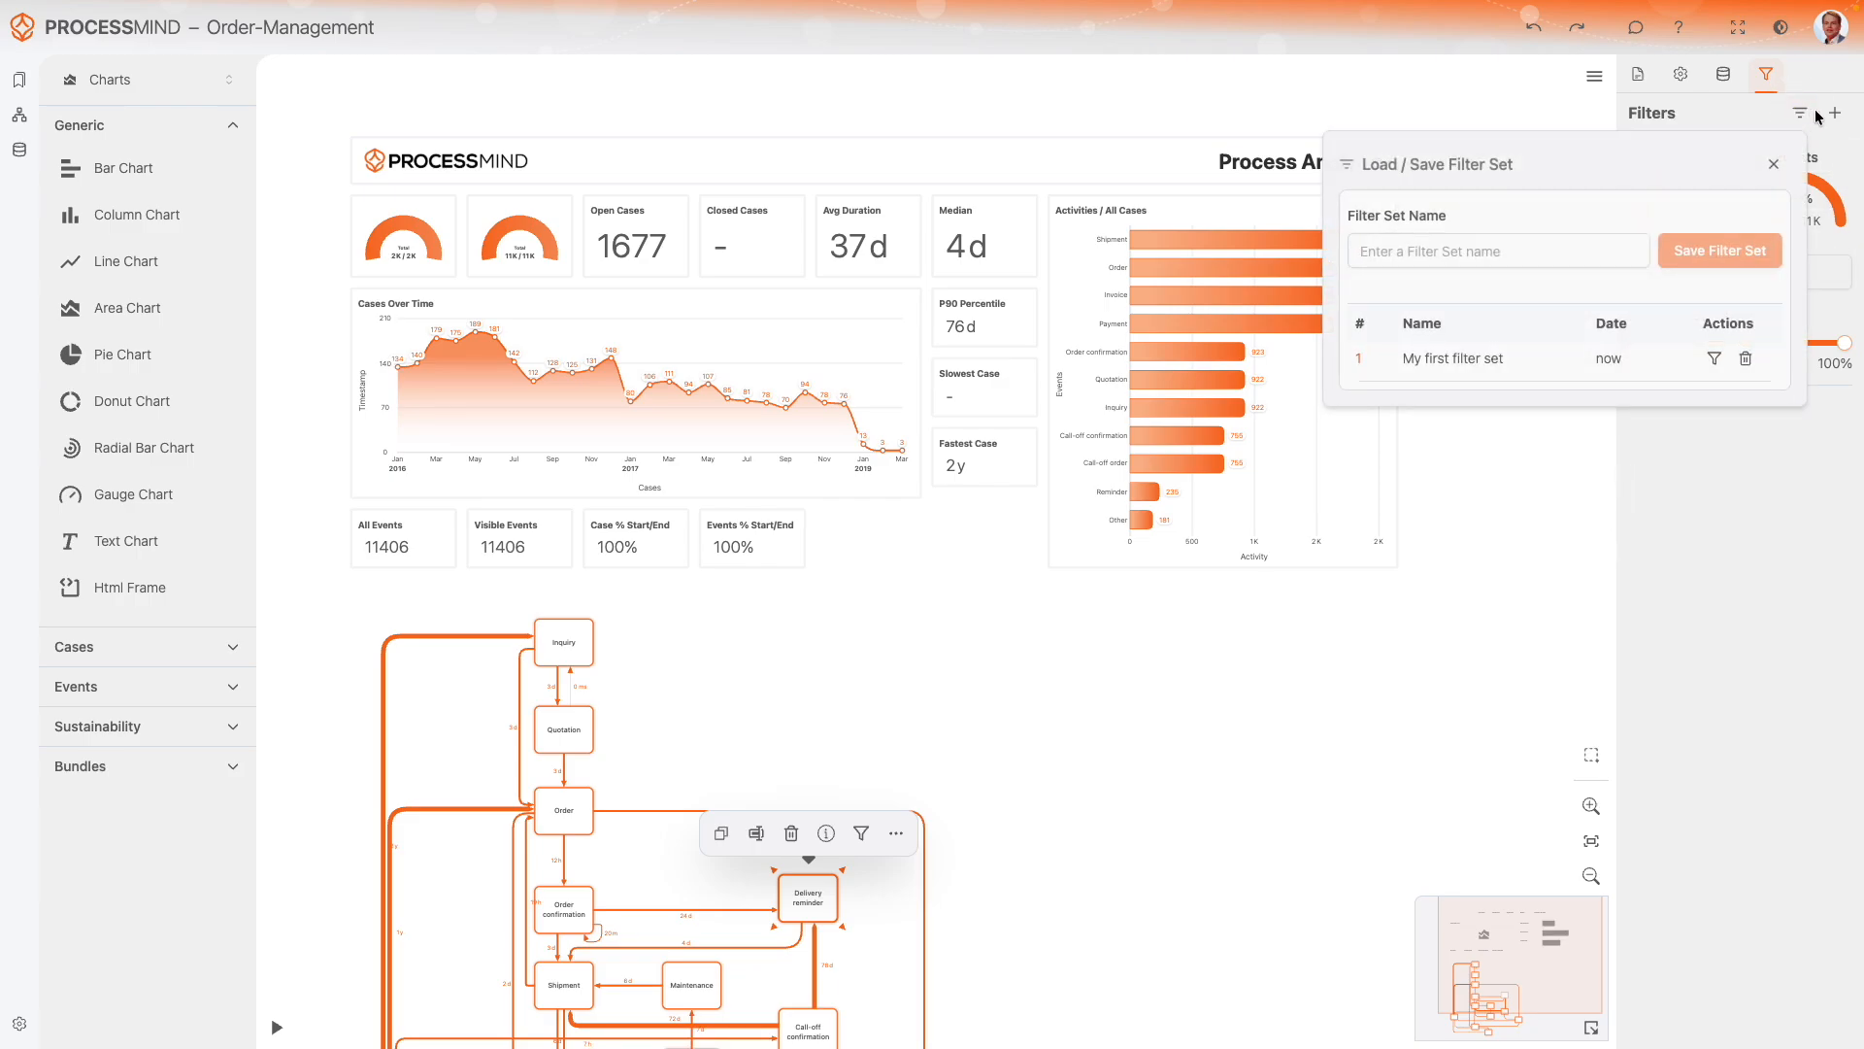
click(1714, 359)
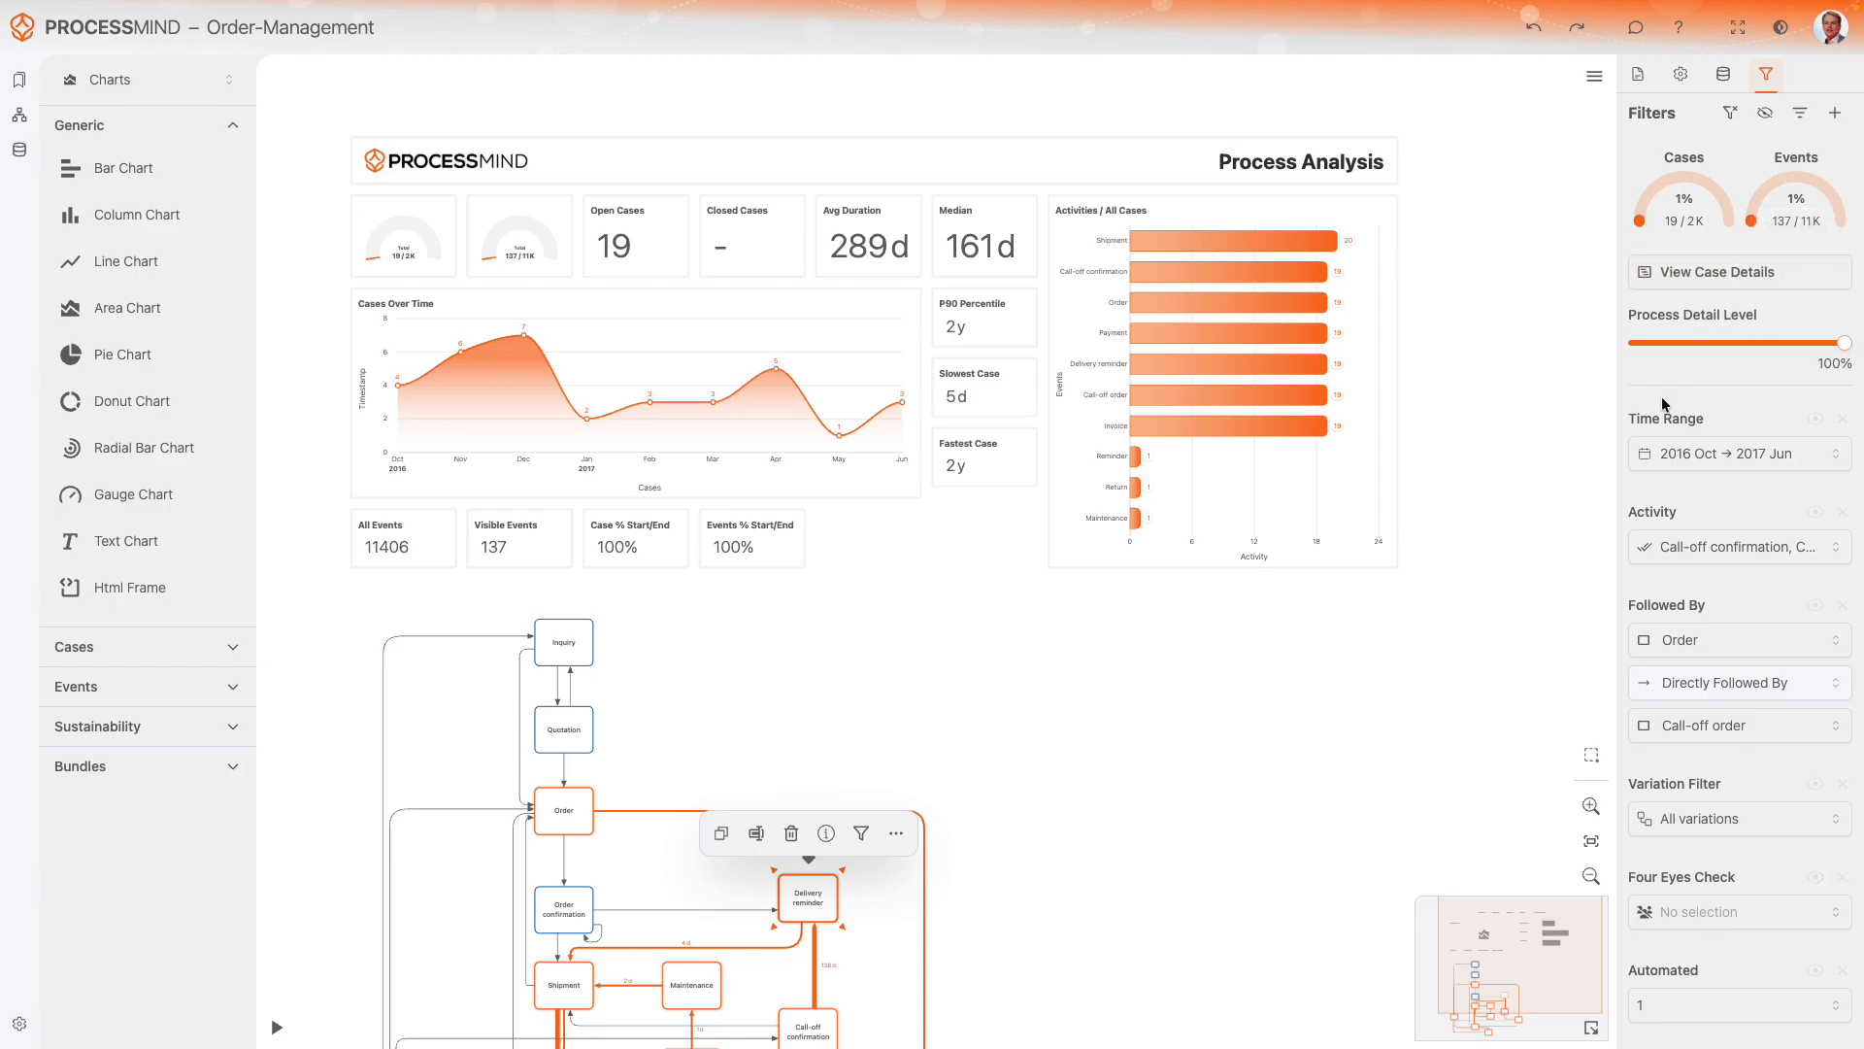
Disable and re-enable the Time Range filter twice to compare the dashboard with and without it
mouse_move(1722, 163)
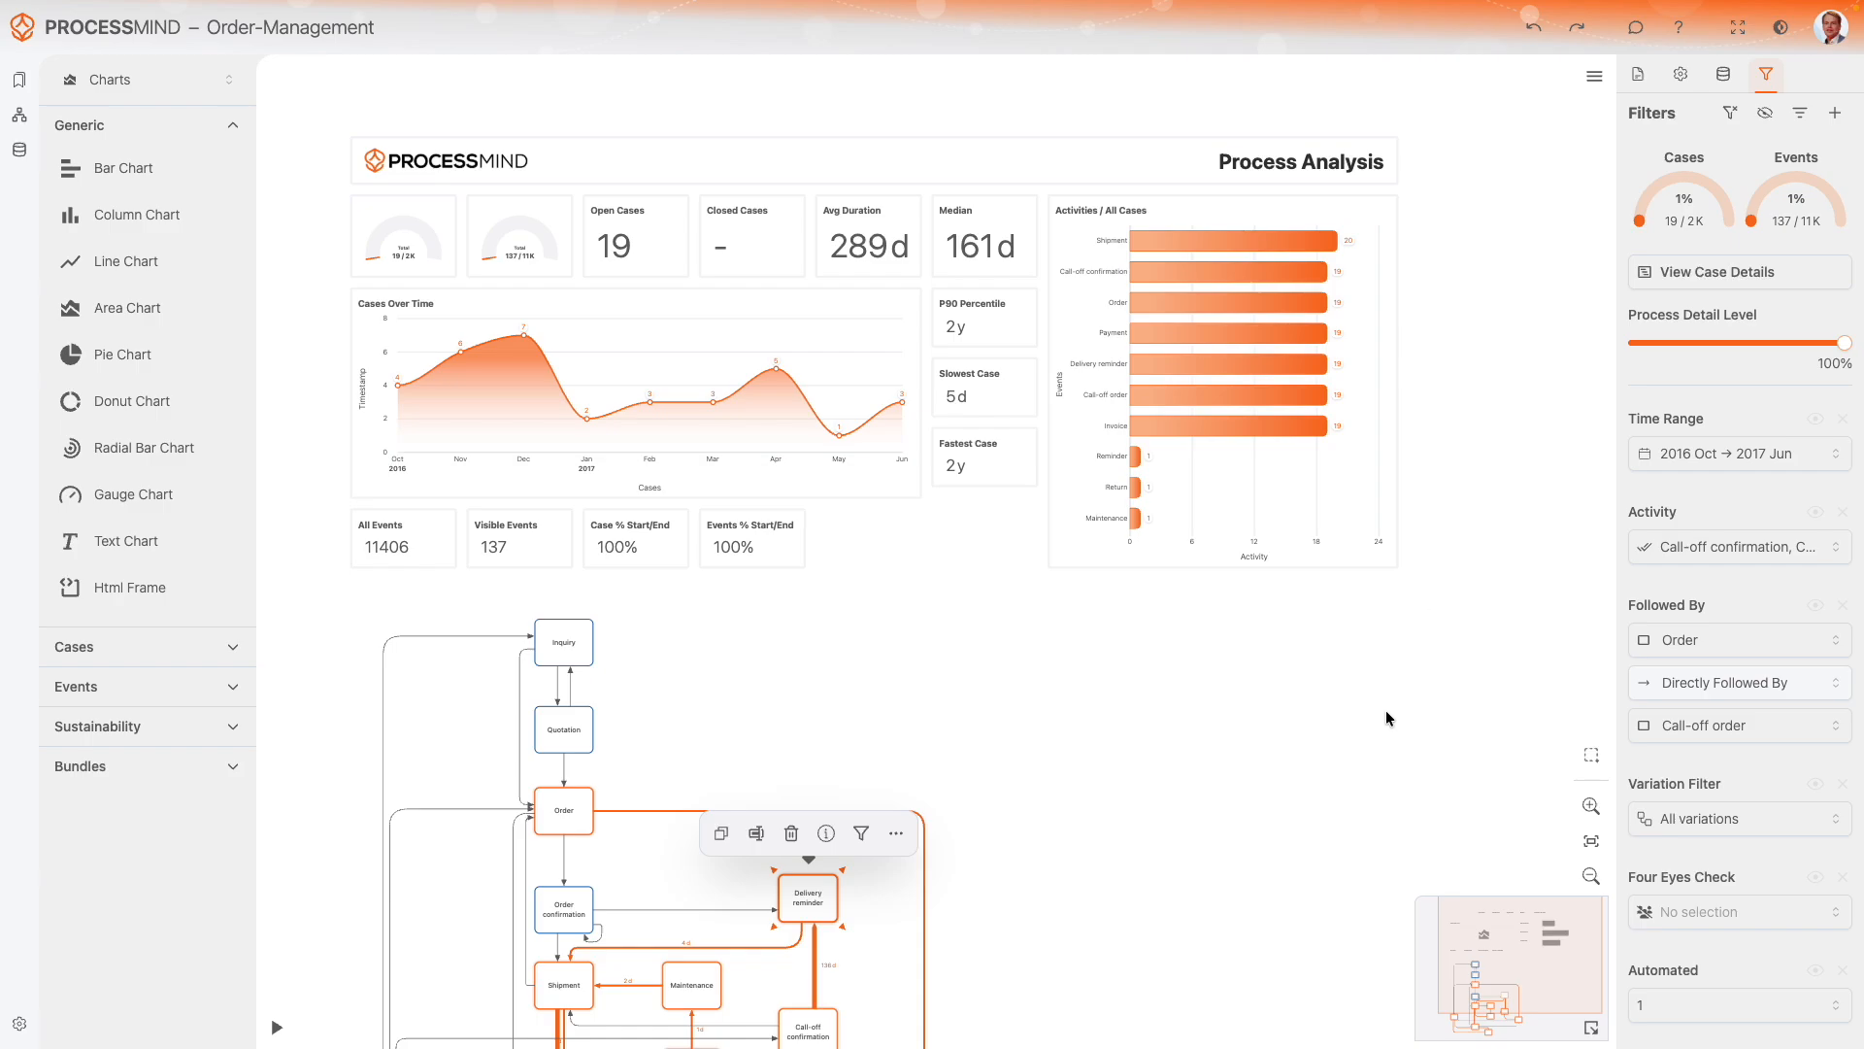
click(1815, 420)
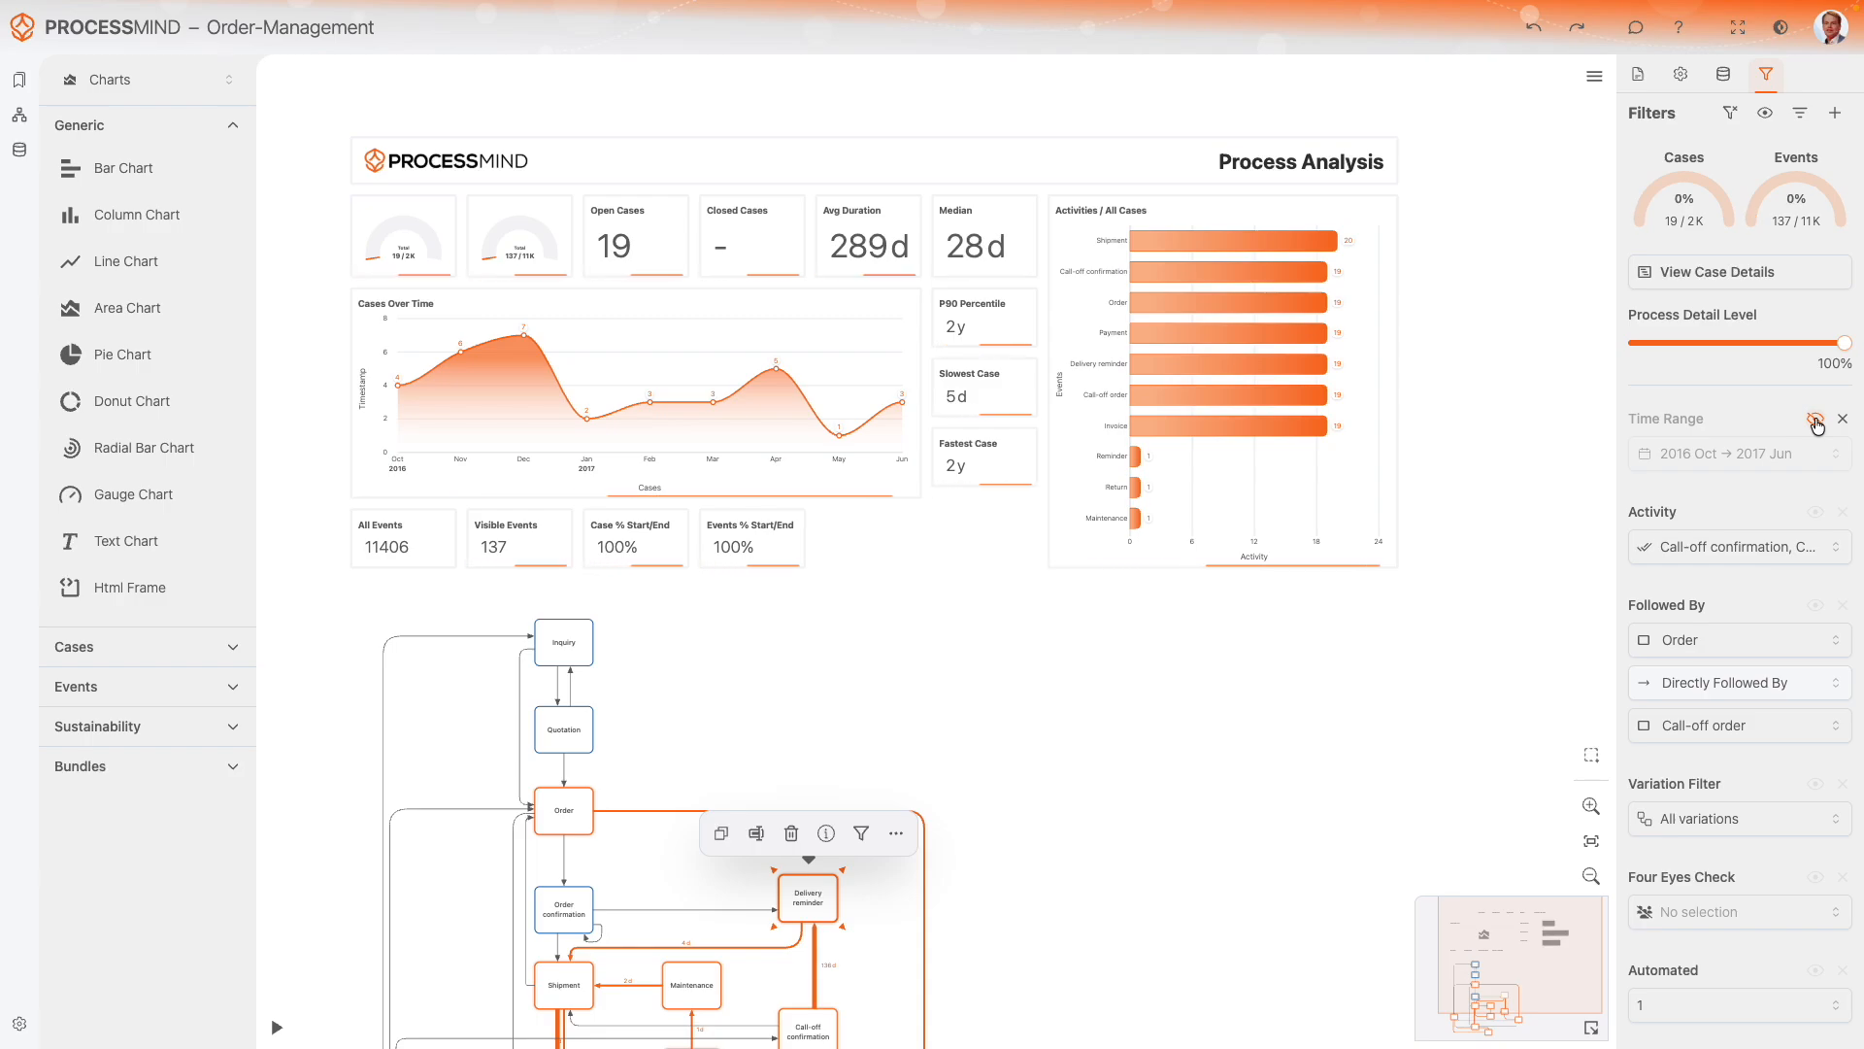
click(1815, 421)
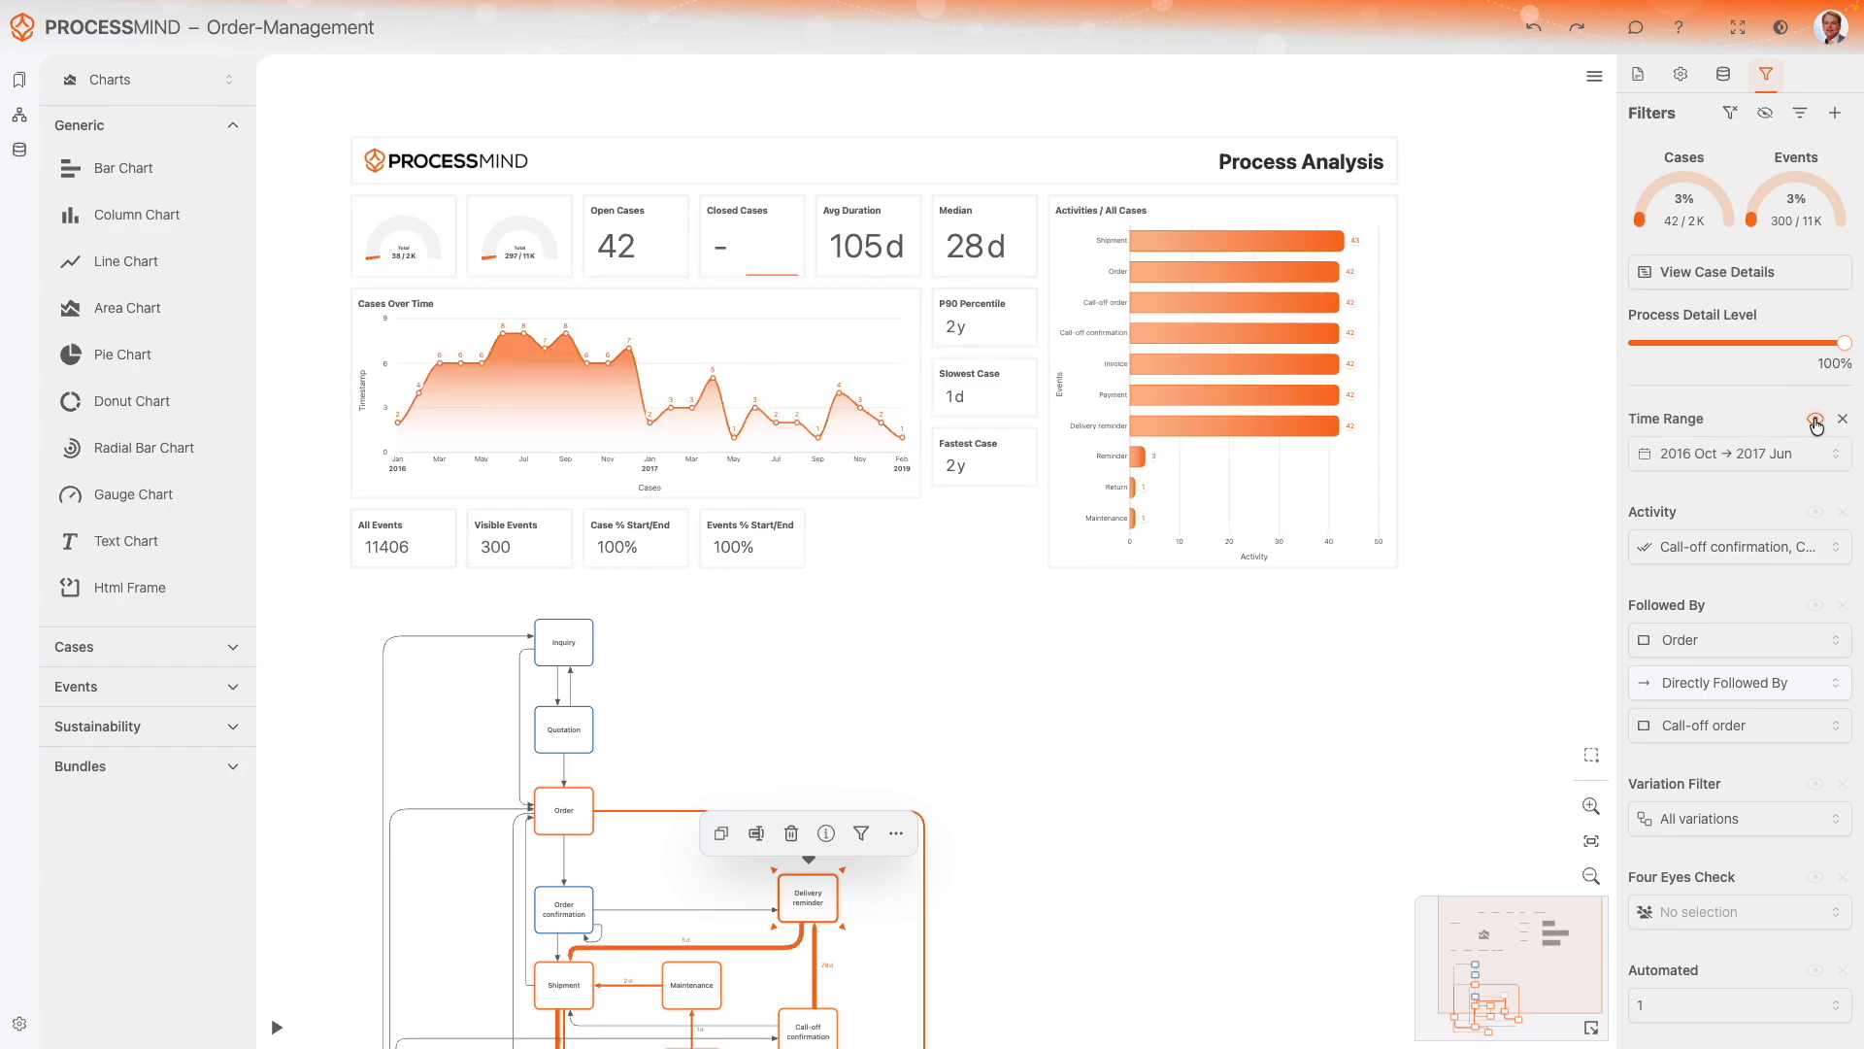
click(1815, 420)
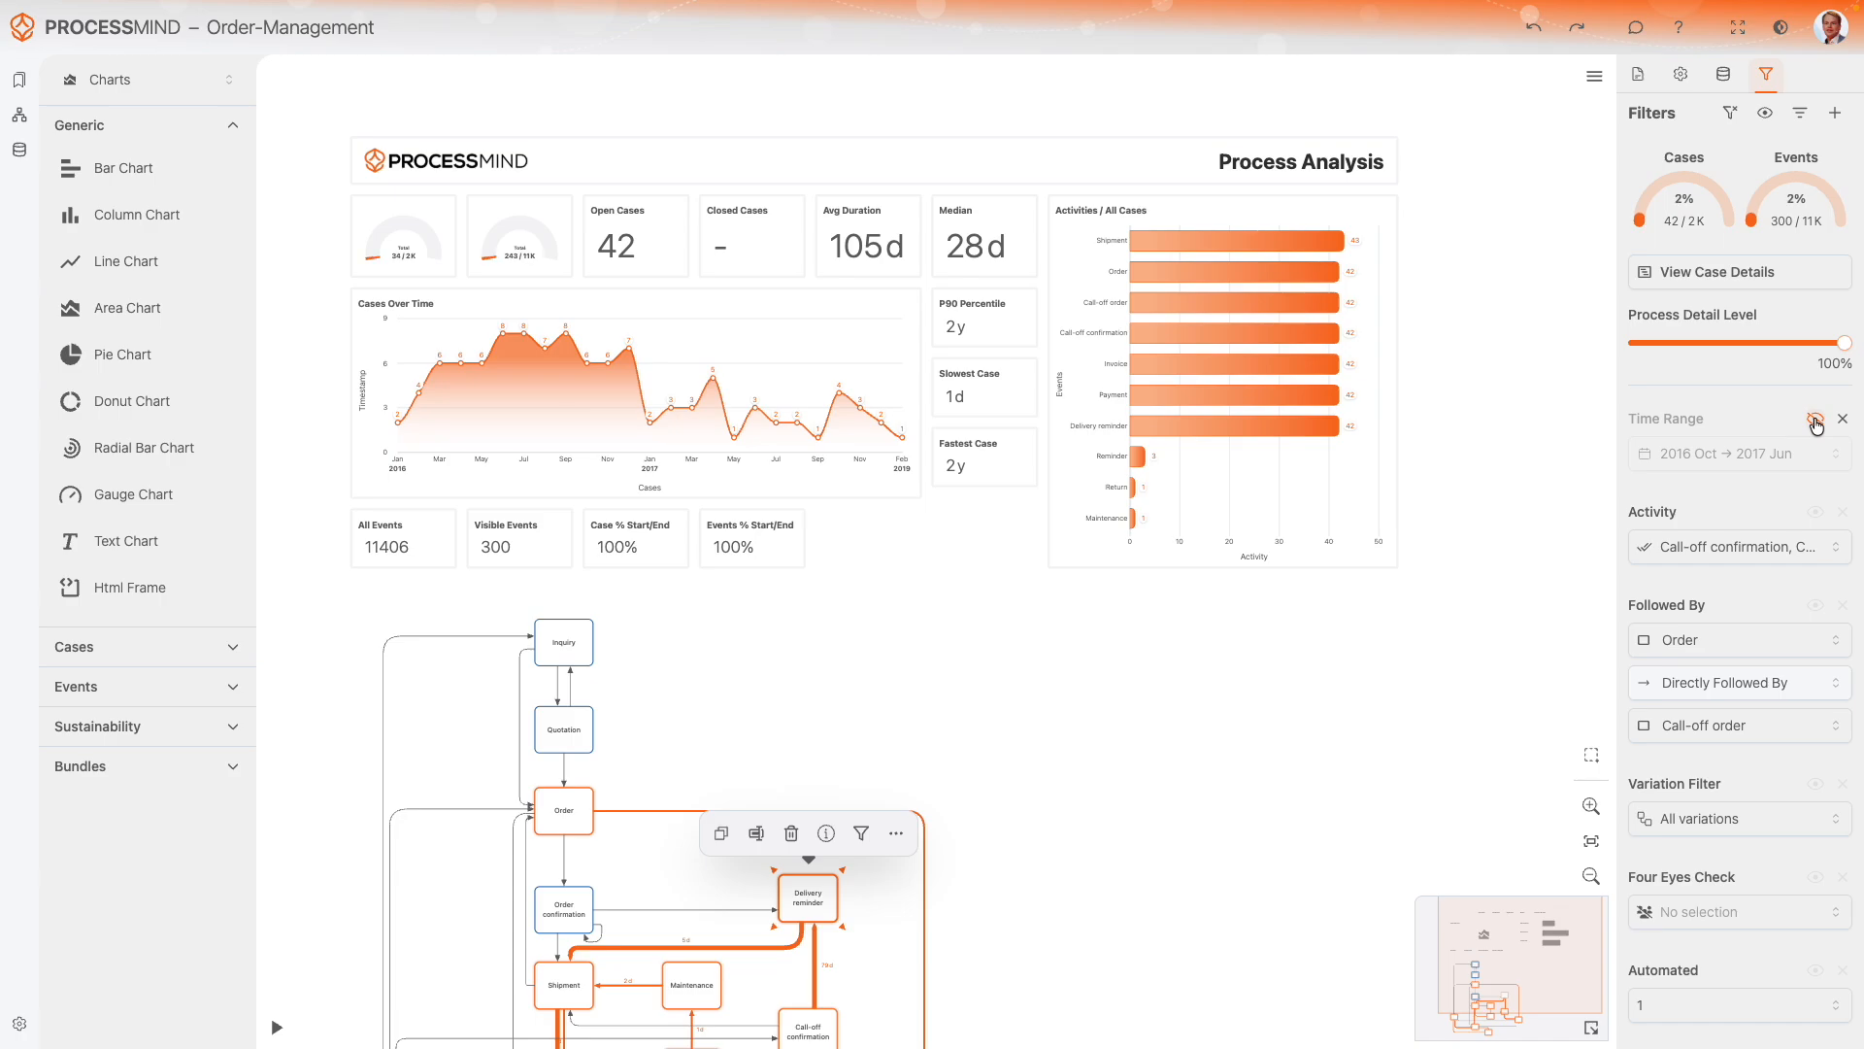
click(1814, 420)
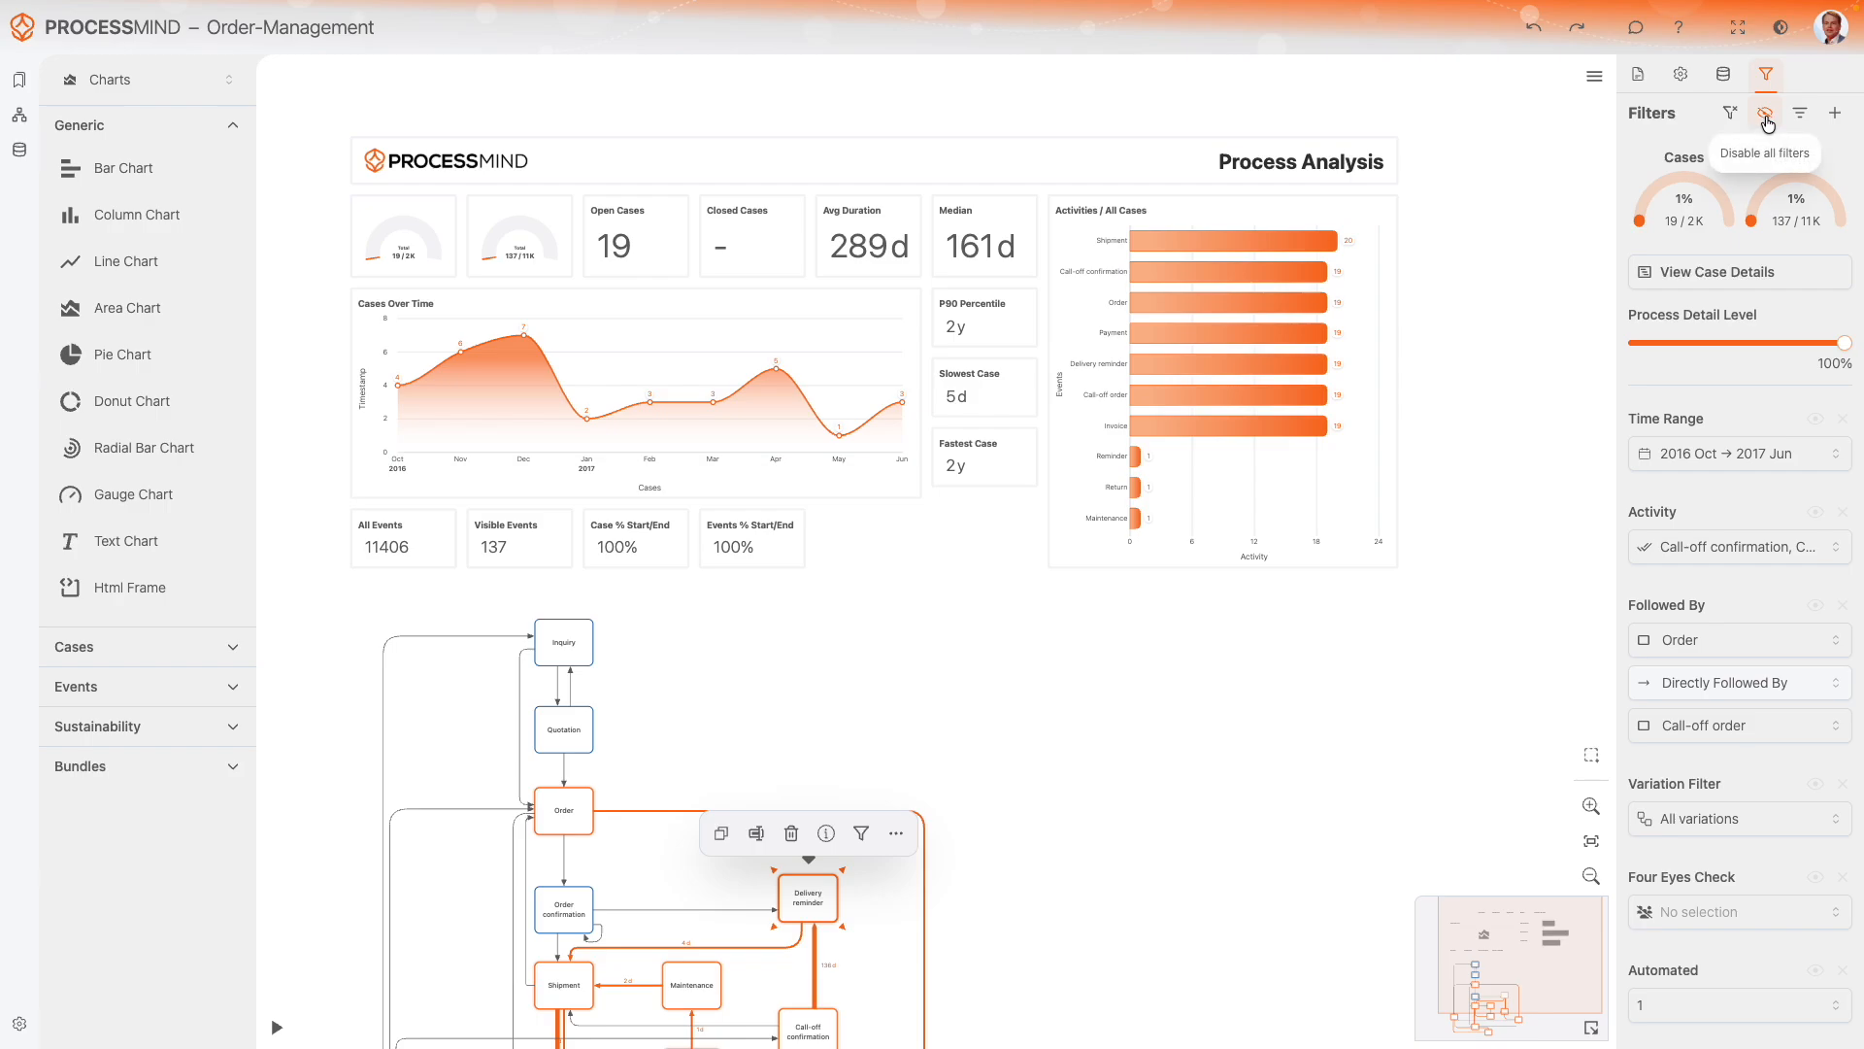
Disable and re-enable the Four Eyes Check filter, and do the same for all filters at once
click(1819, 877)
click(1818, 877)
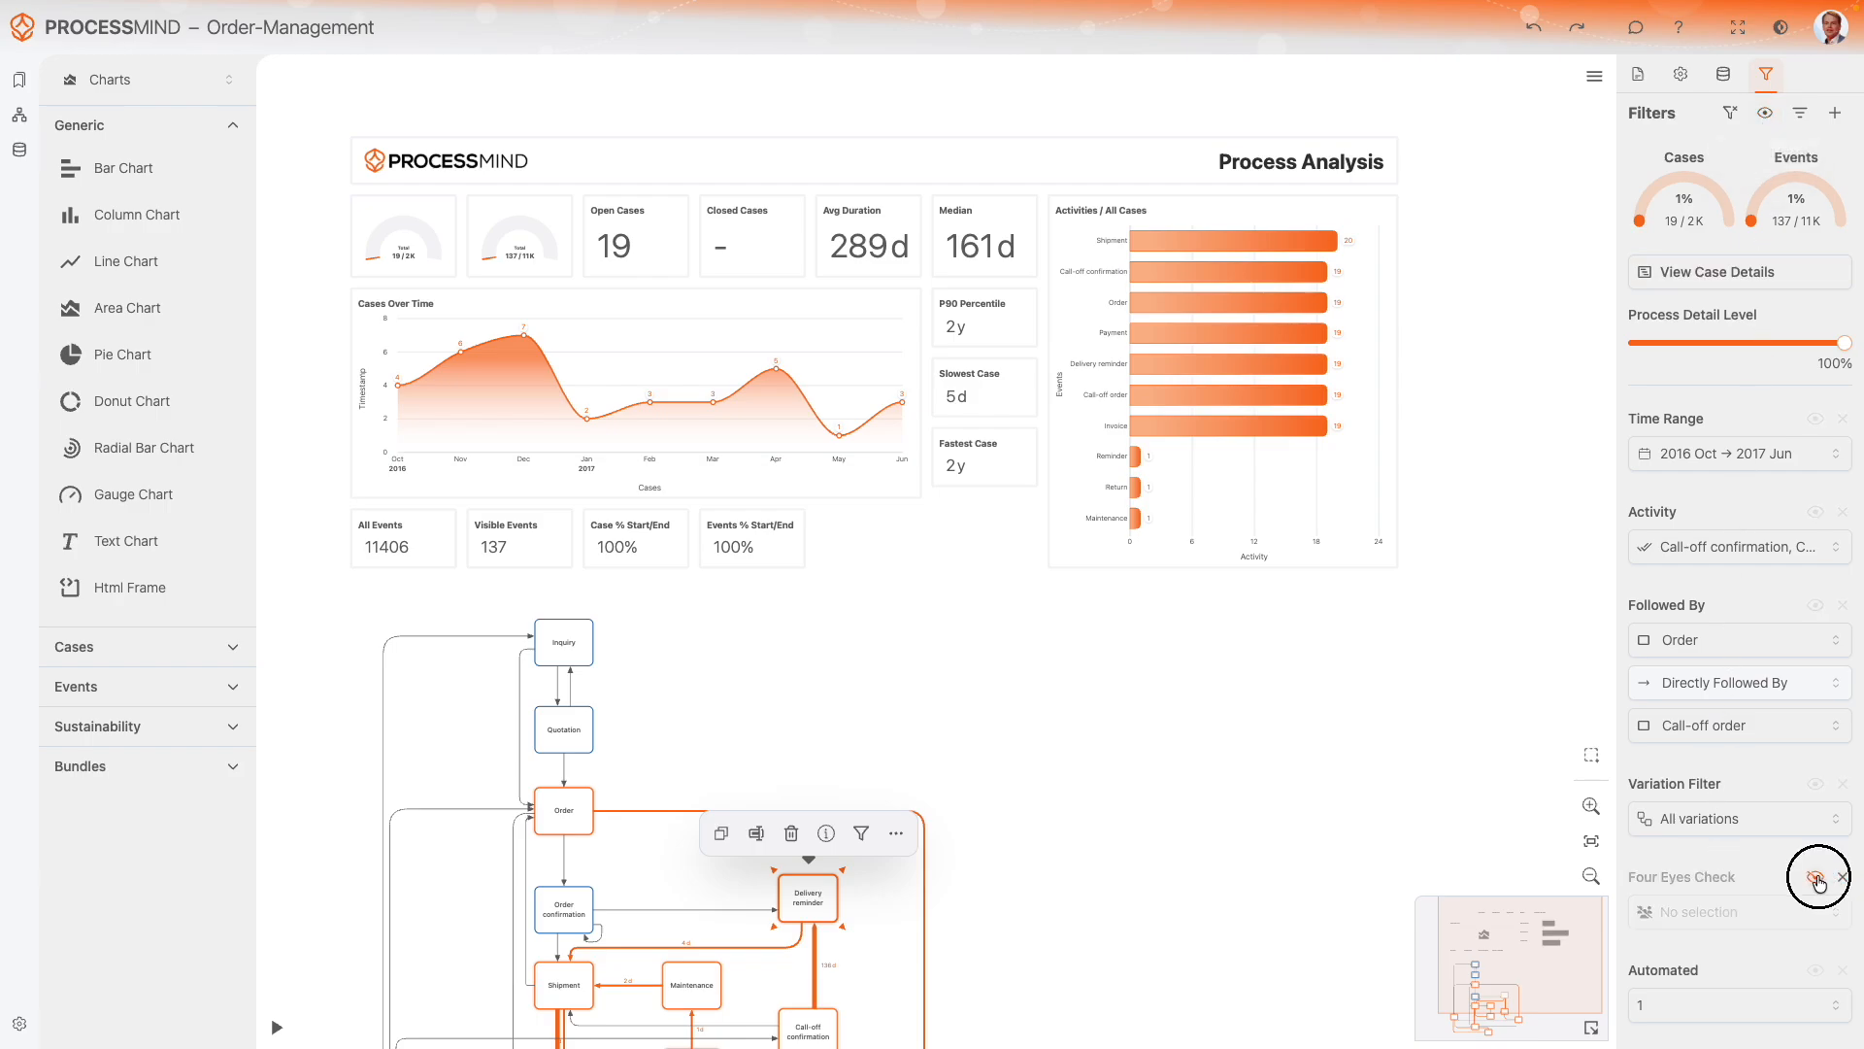
click(1765, 114)
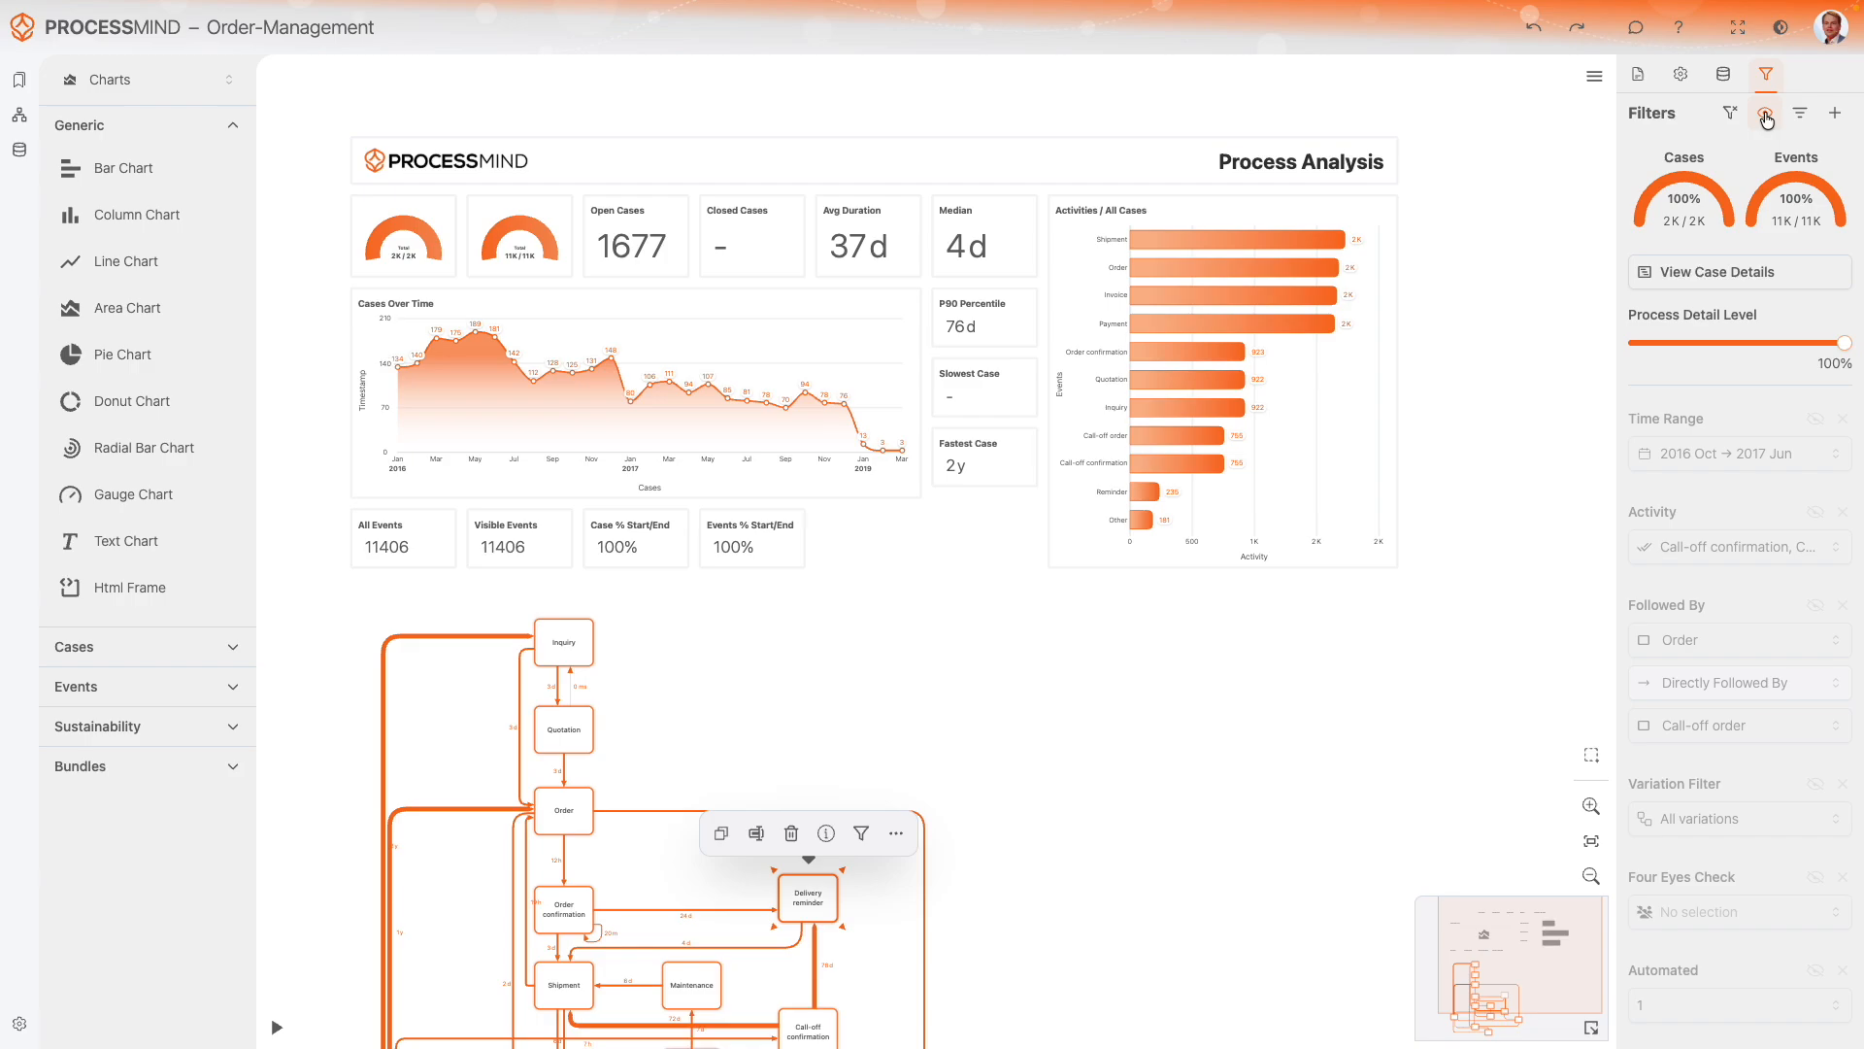
click(1766, 117)
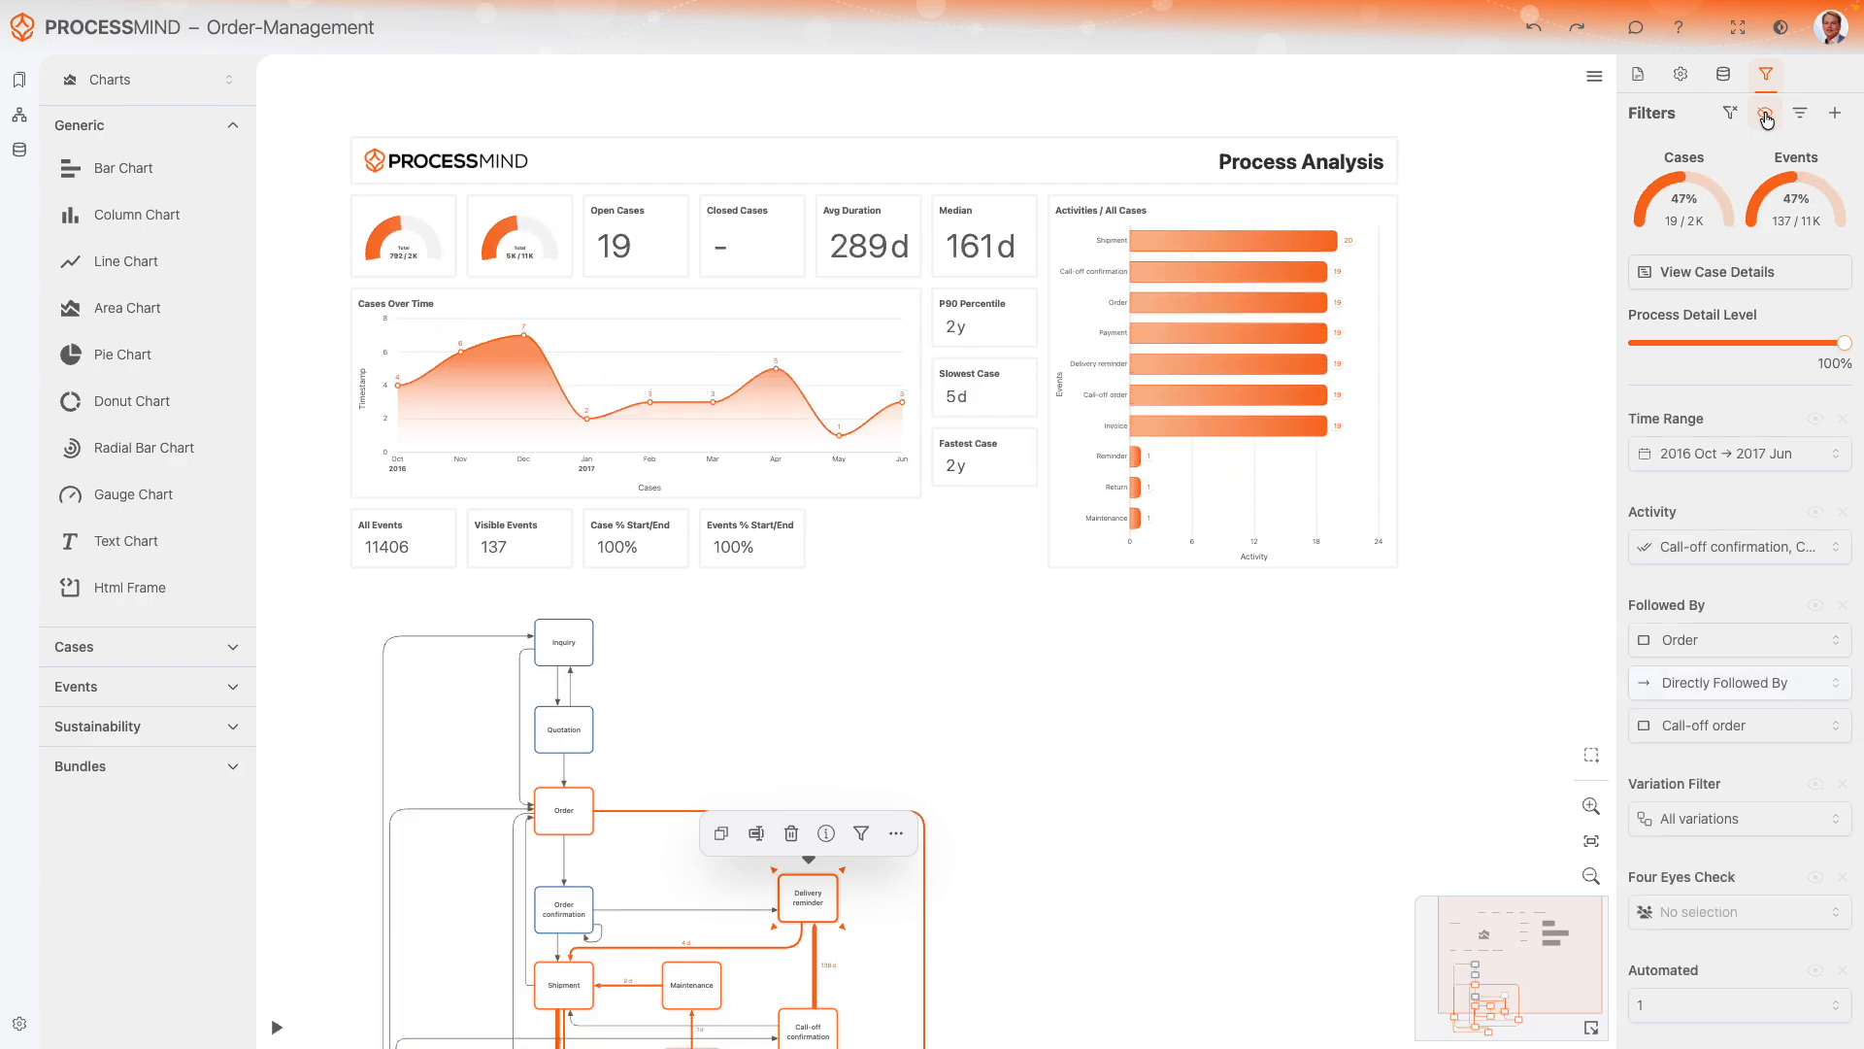
Check the list of saved filter sets, close it, and create a new bookmark from the current filtered view
click(1794, 115)
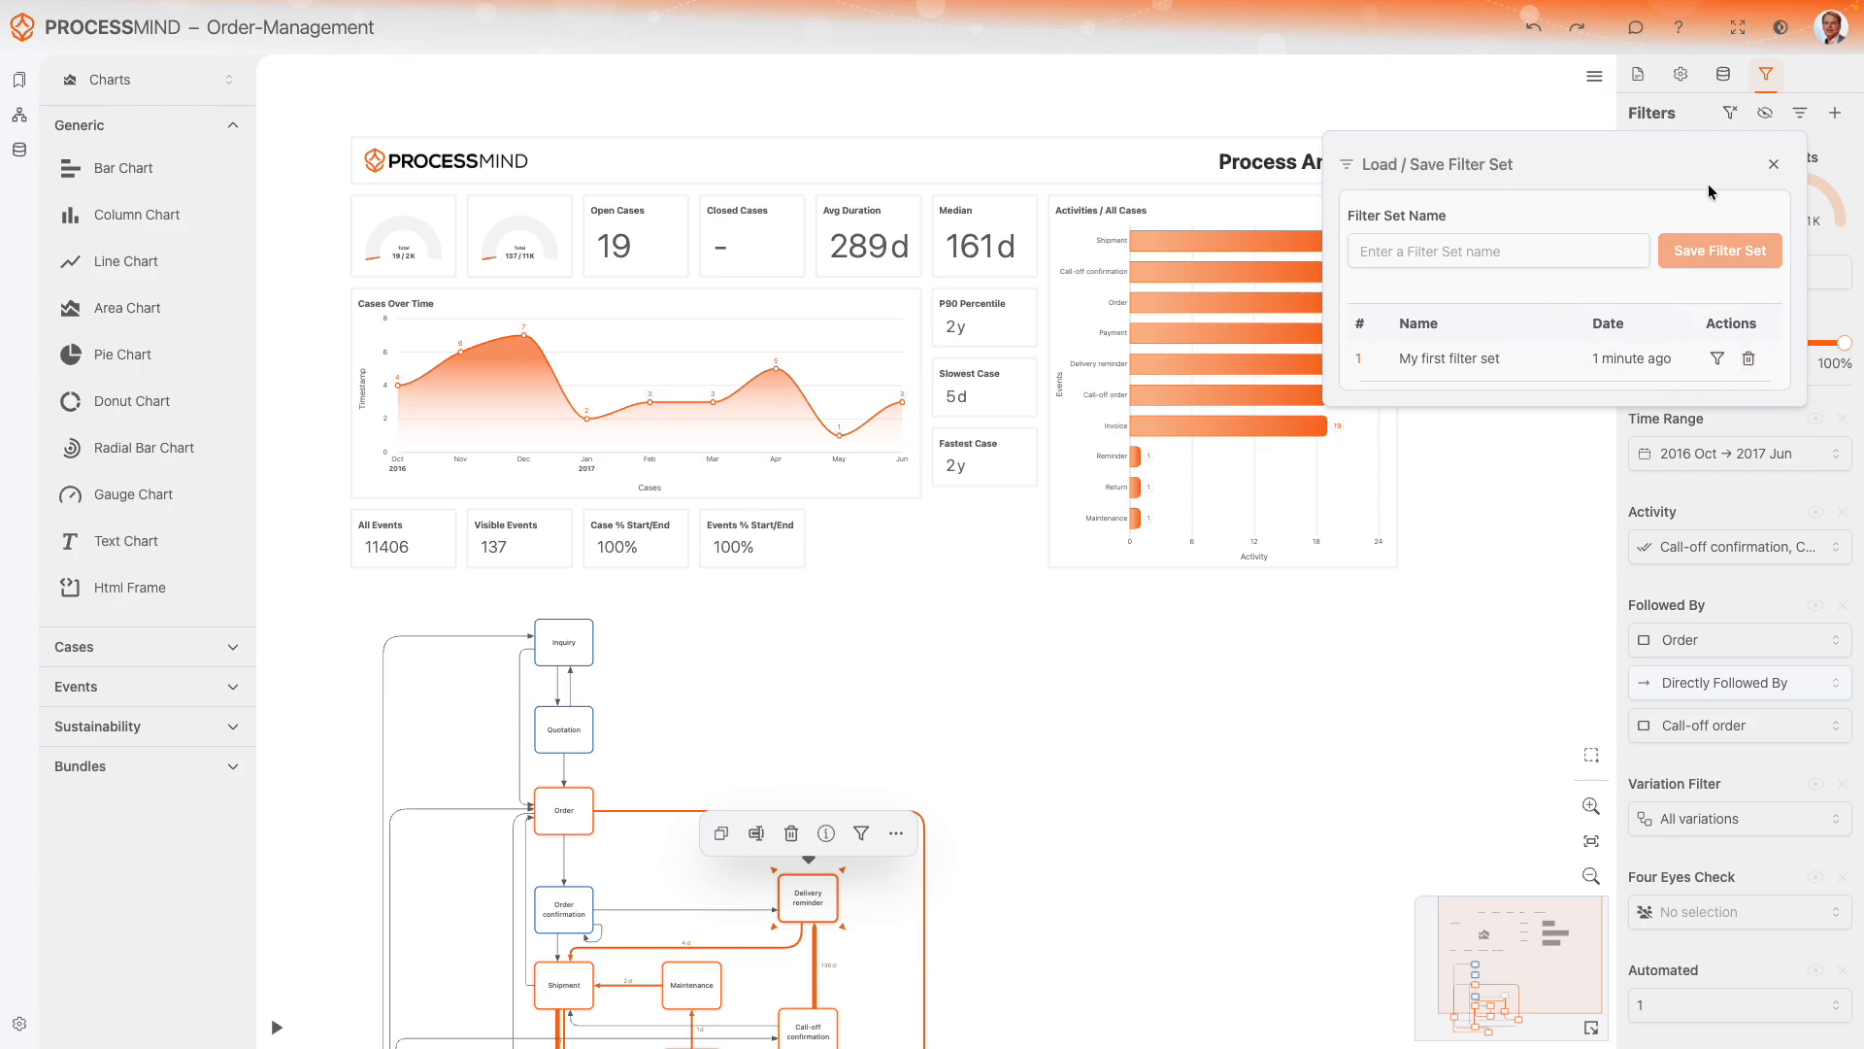
click(1775, 173)
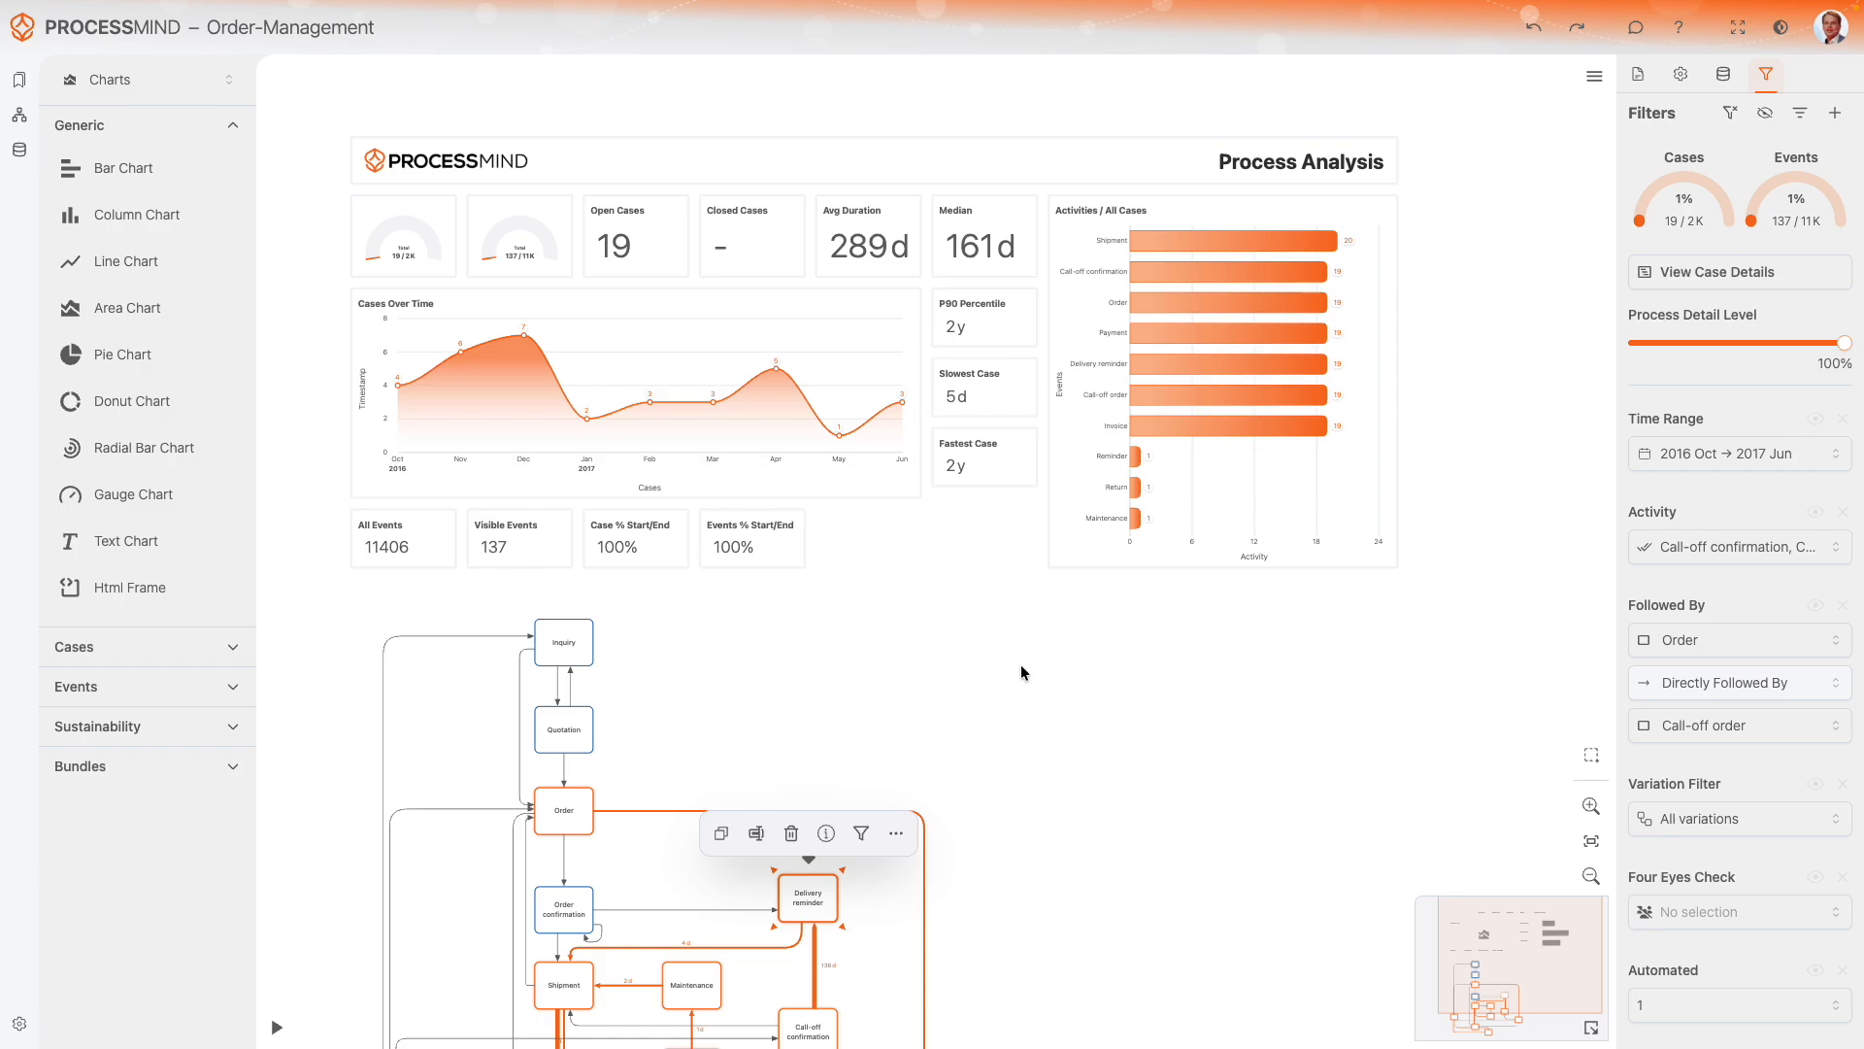
click(18, 85)
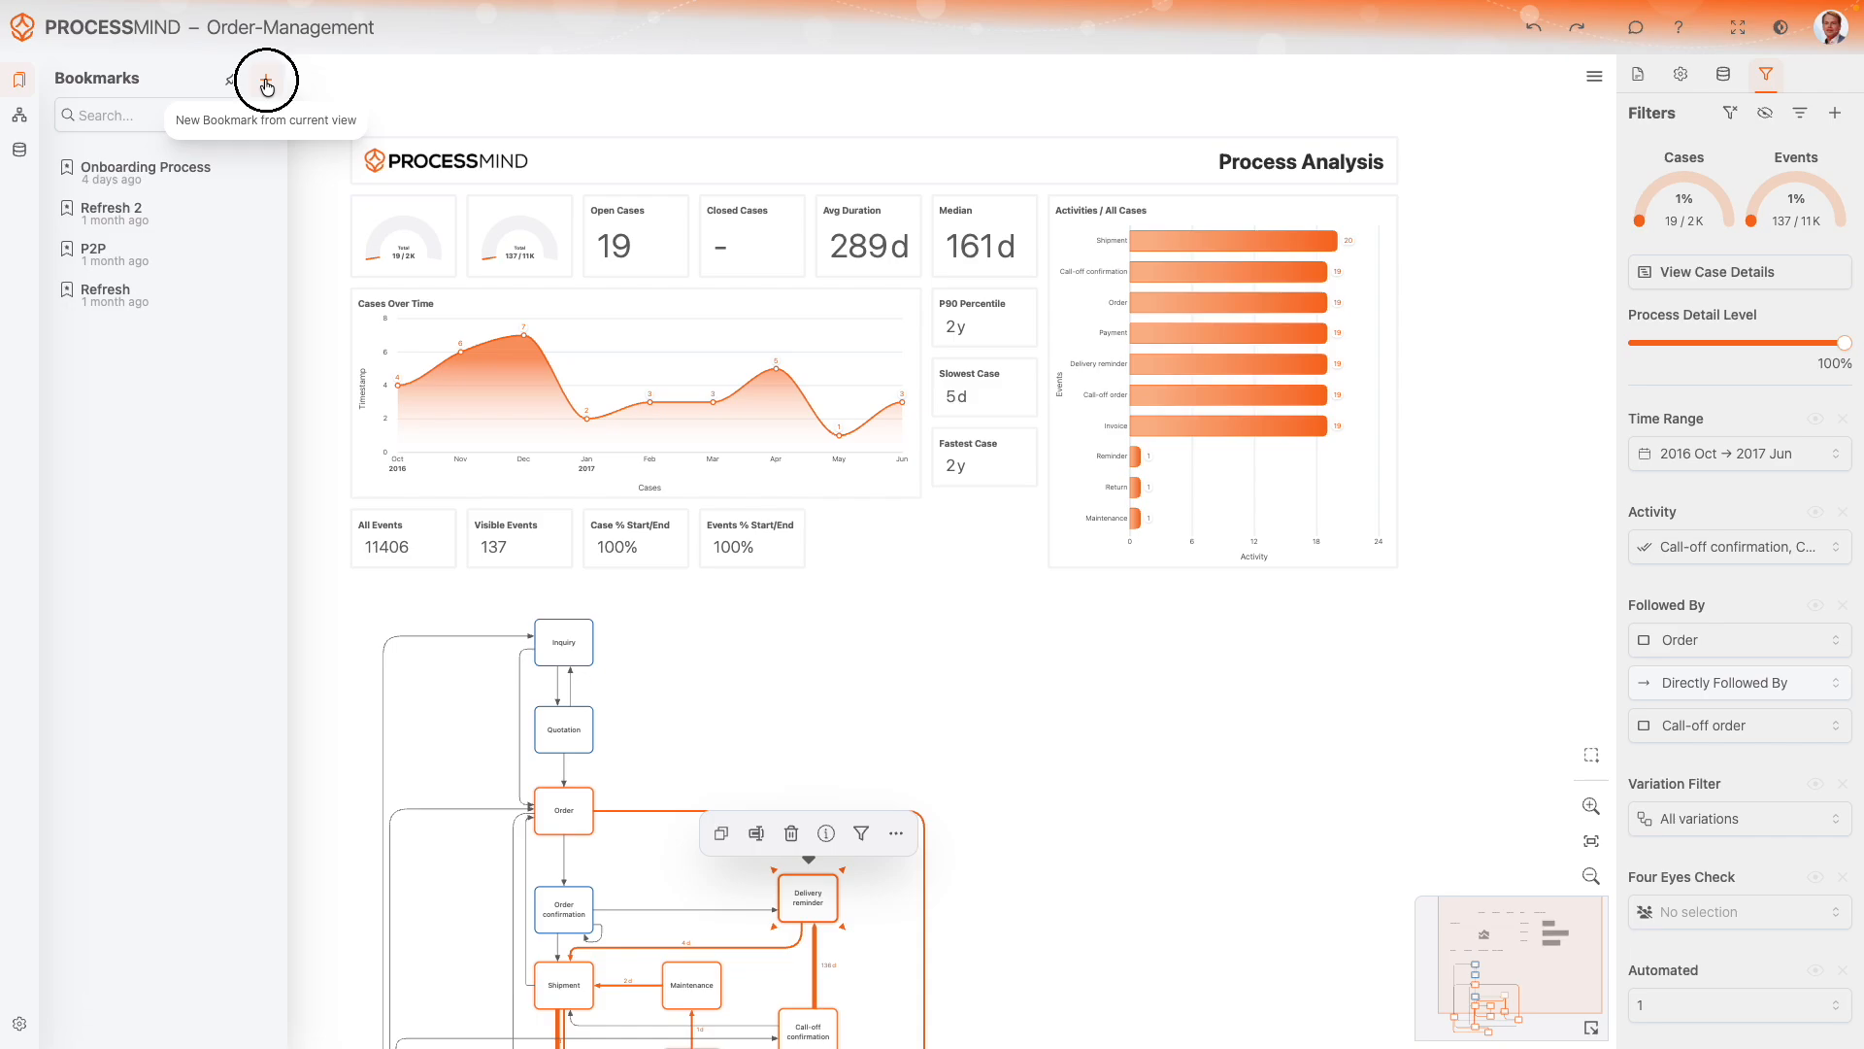
click(266, 85)
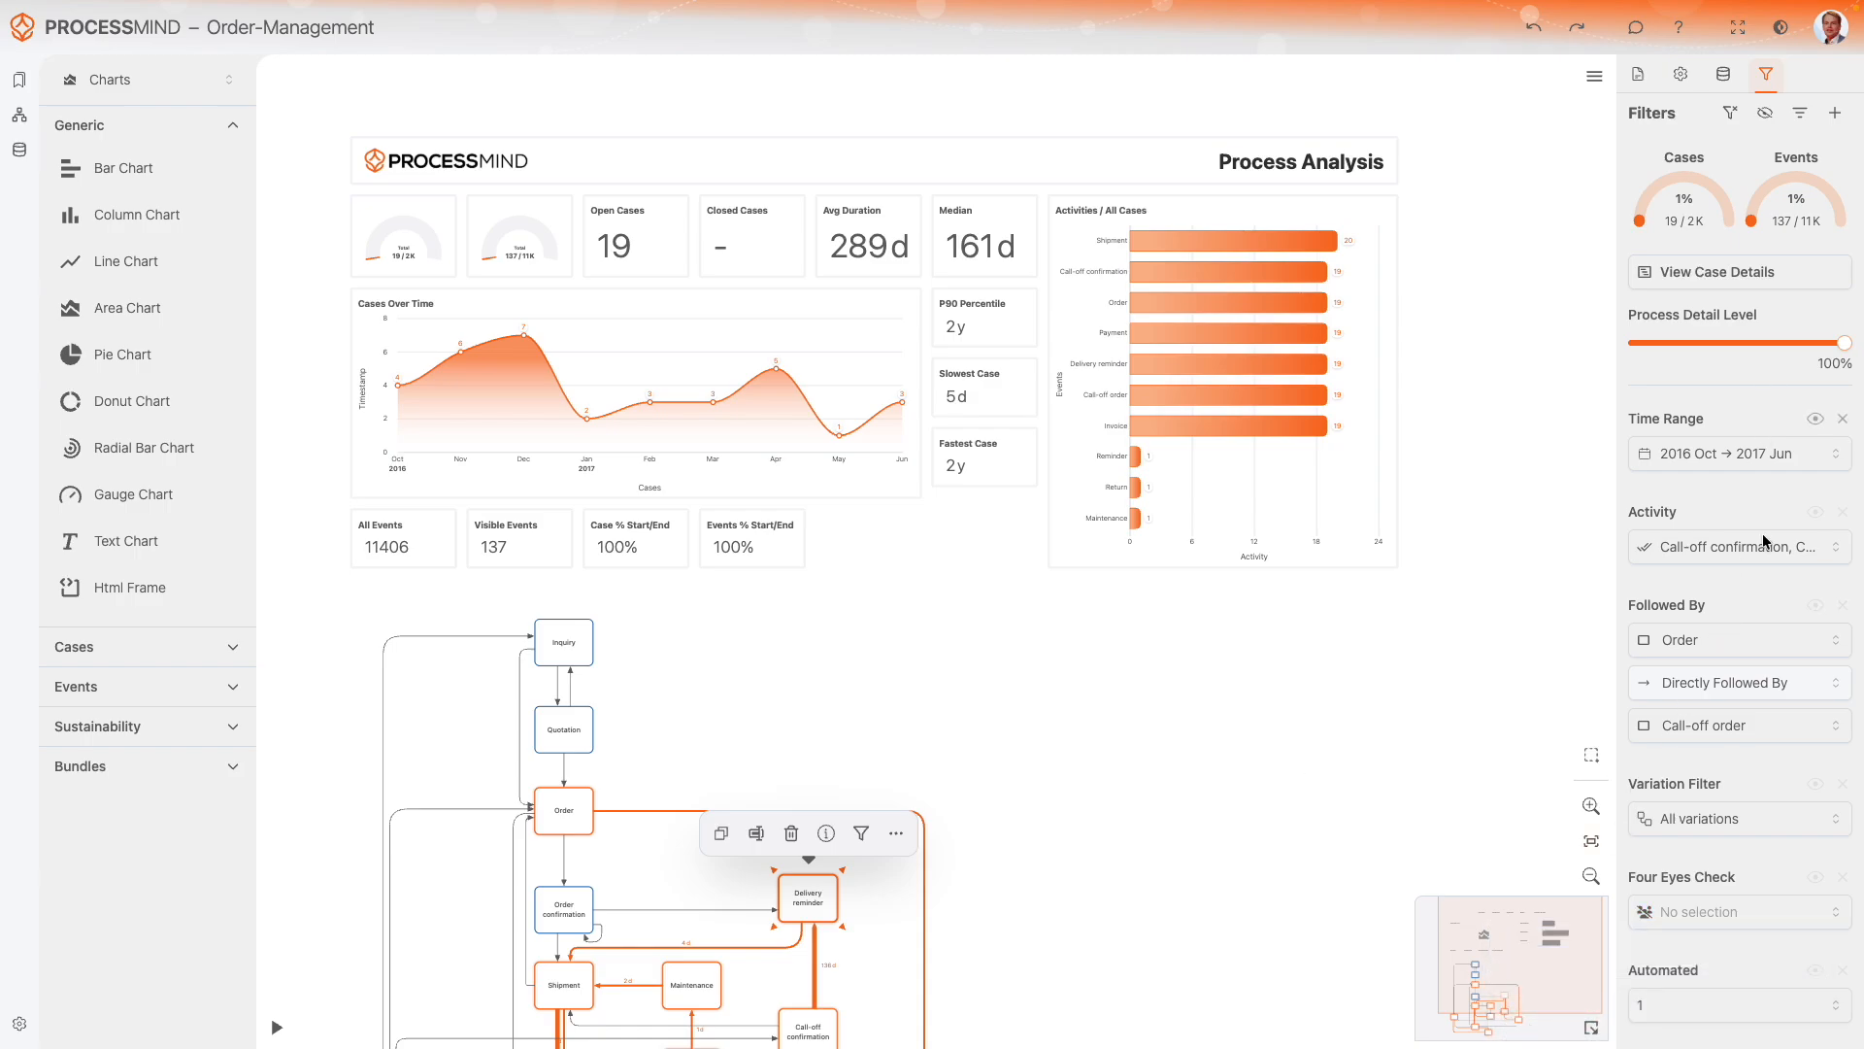
Remove all filters, restore the filtered view from the first bookmark in the list, and reopen the bookmarks
click(1730, 112)
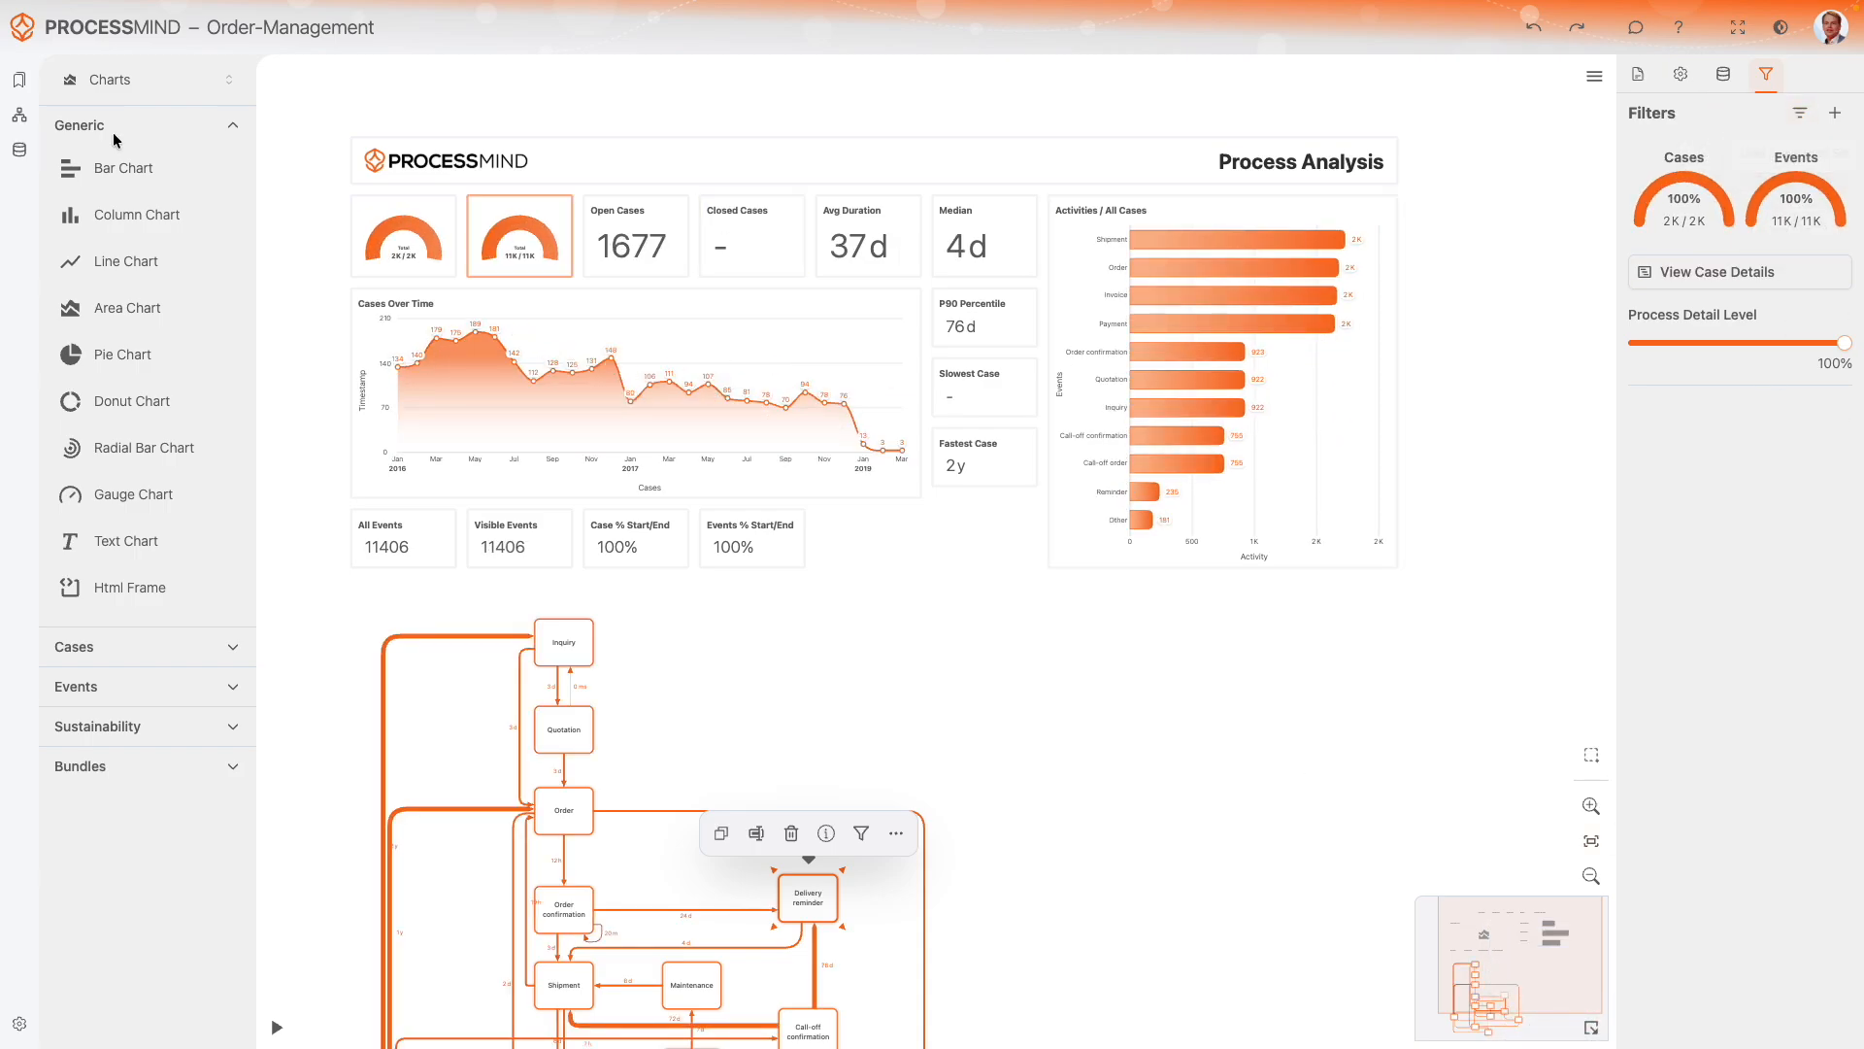
click(16, 75)
click(136, 167)
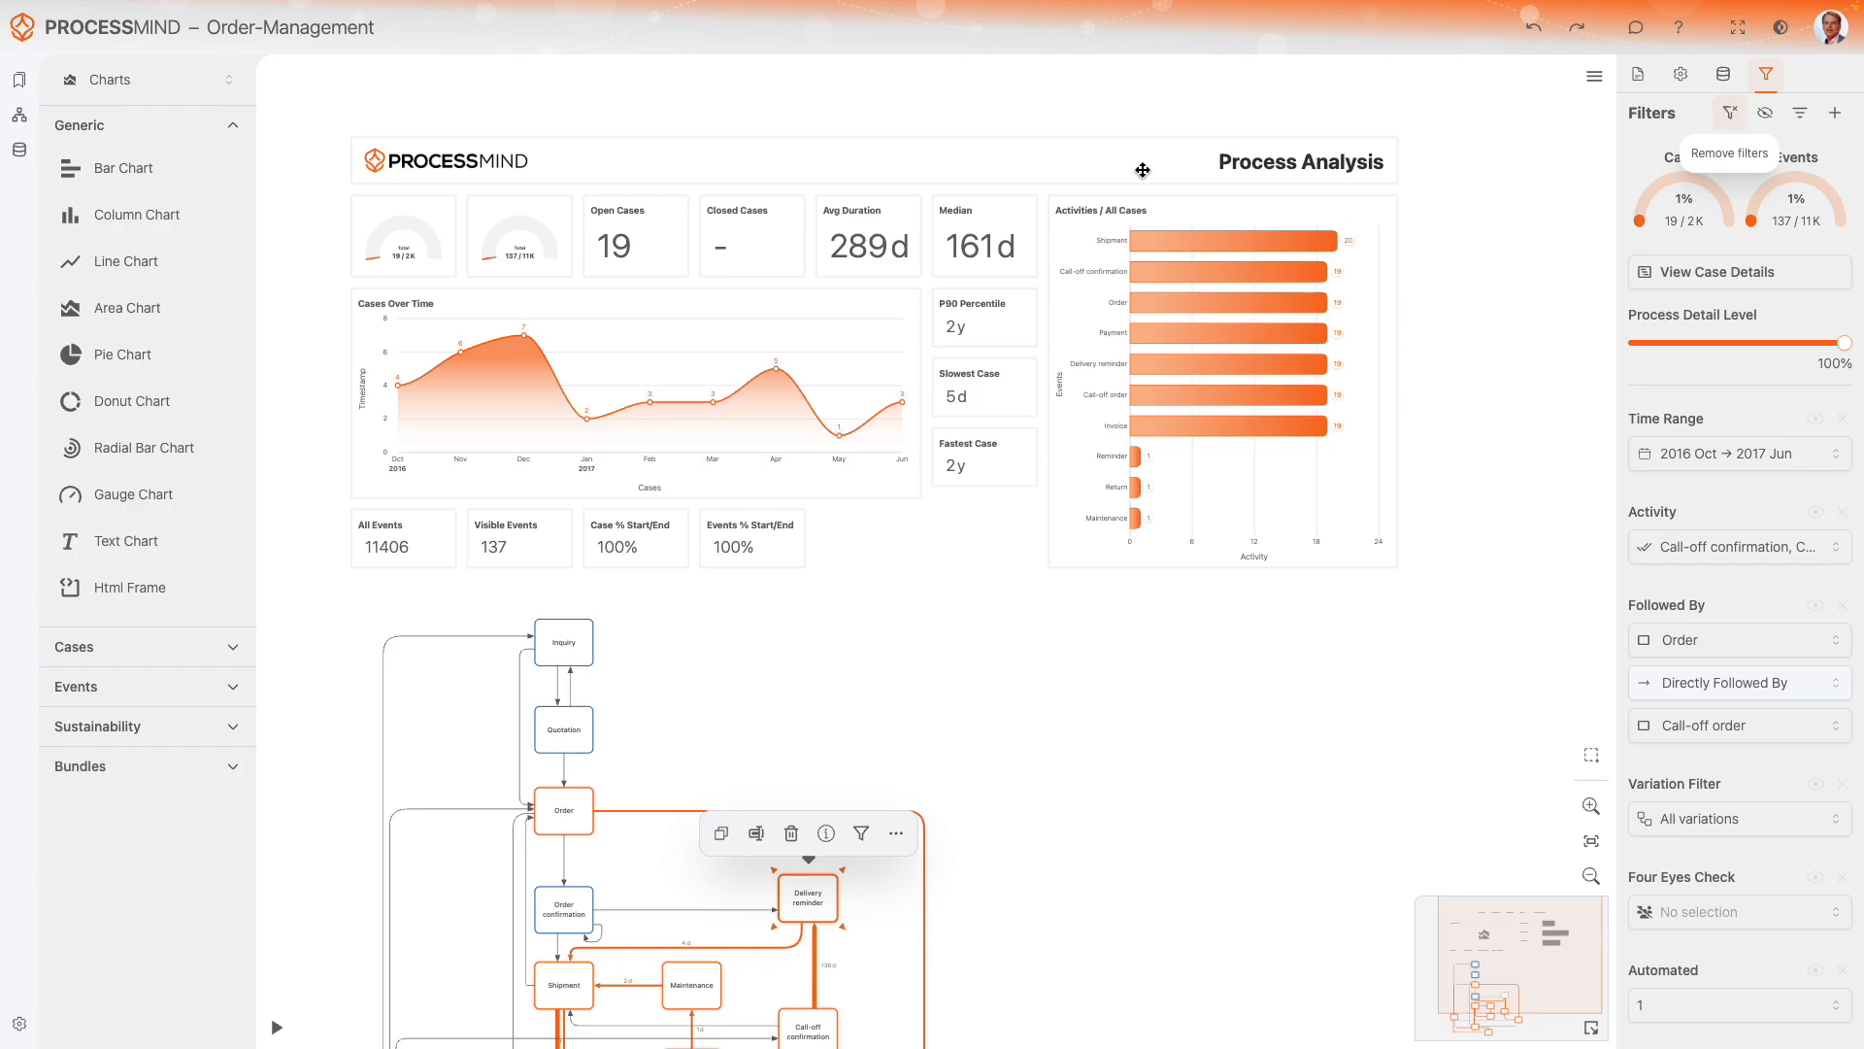
click(21, 84)
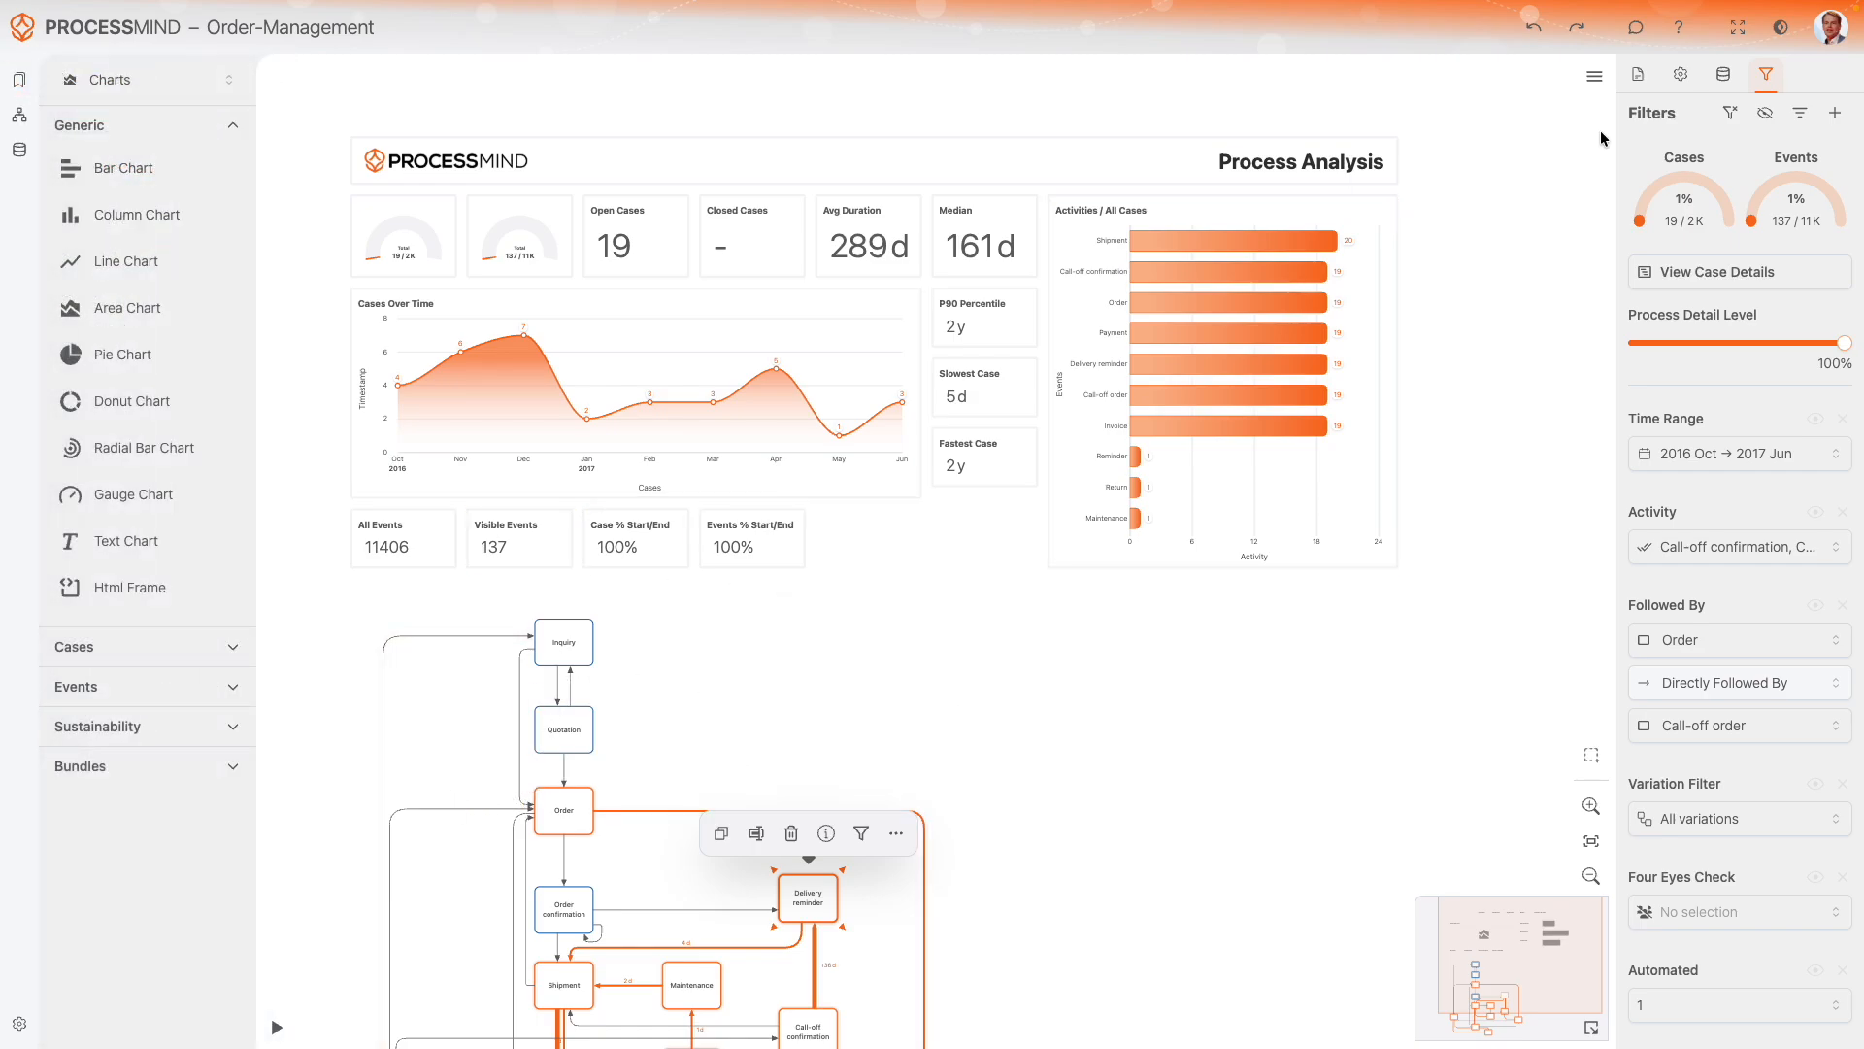
Delete the saved filter set "My first filter set" and close the filter set dialog
click(1802, 117)
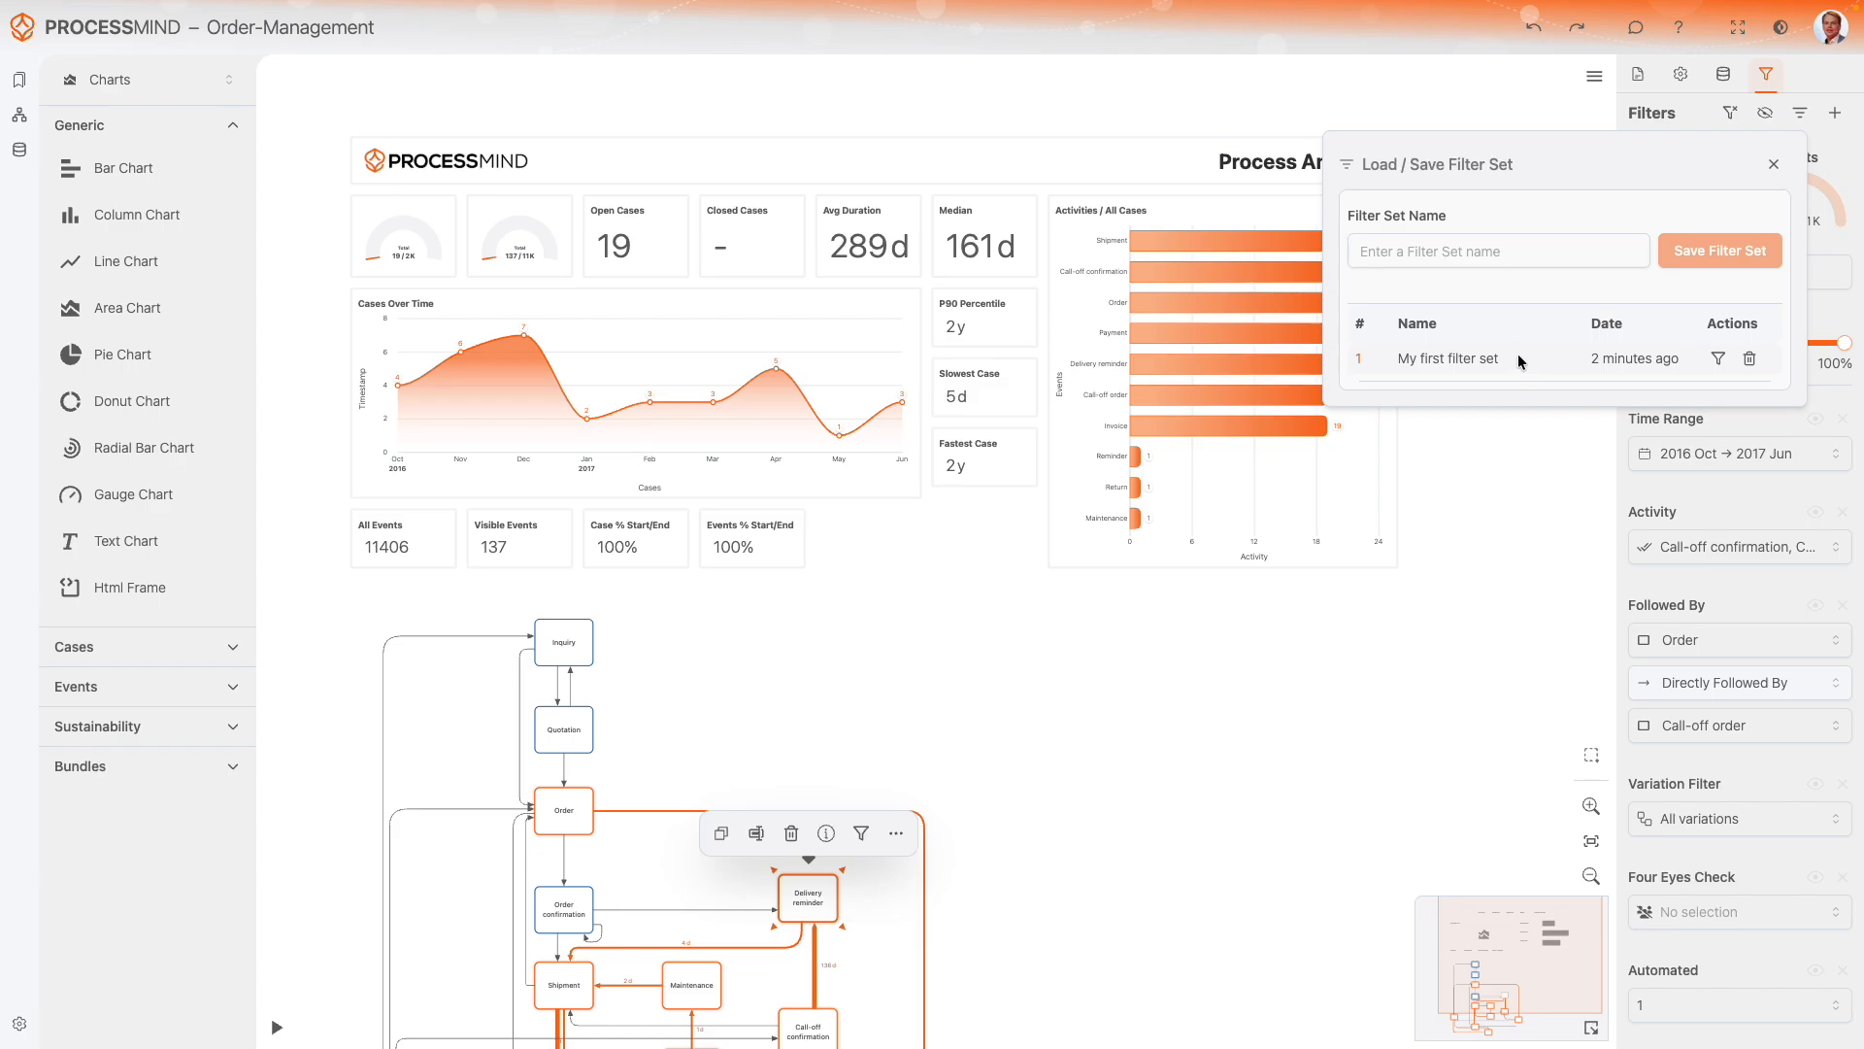
click(1749, 360)
click(1773, 164)
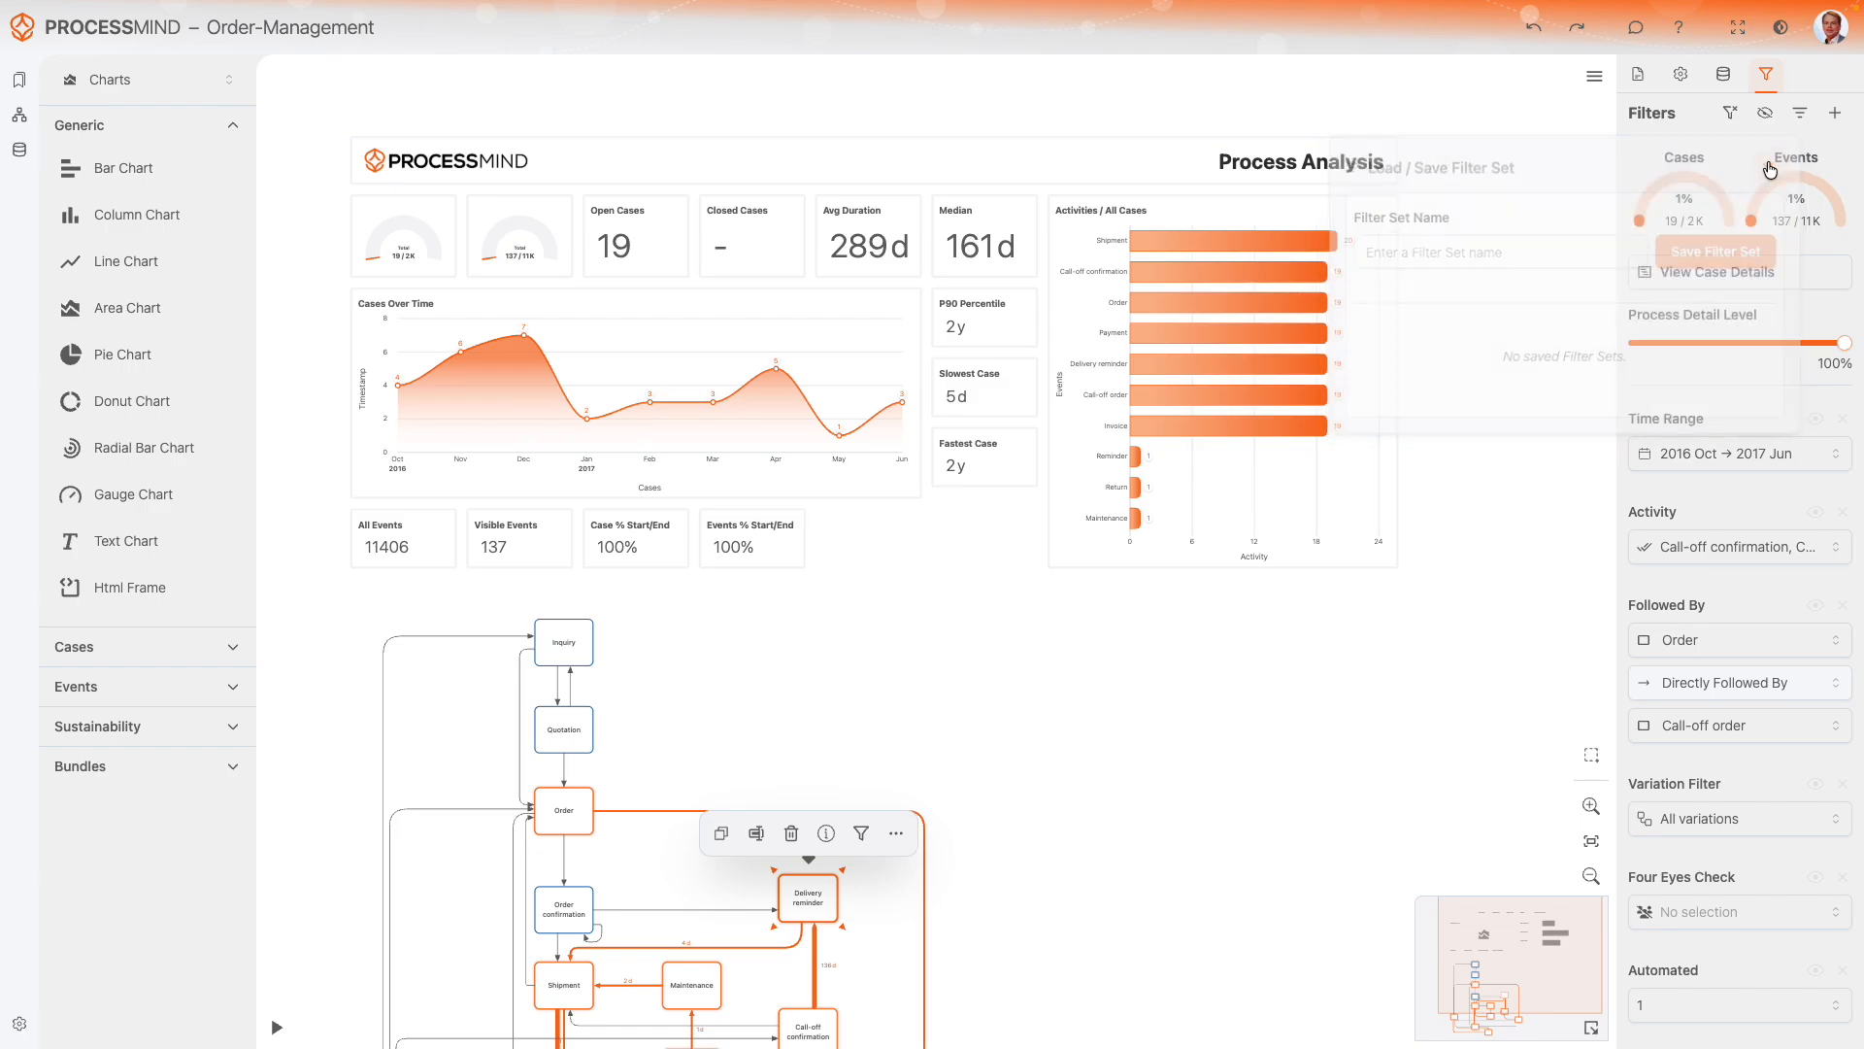